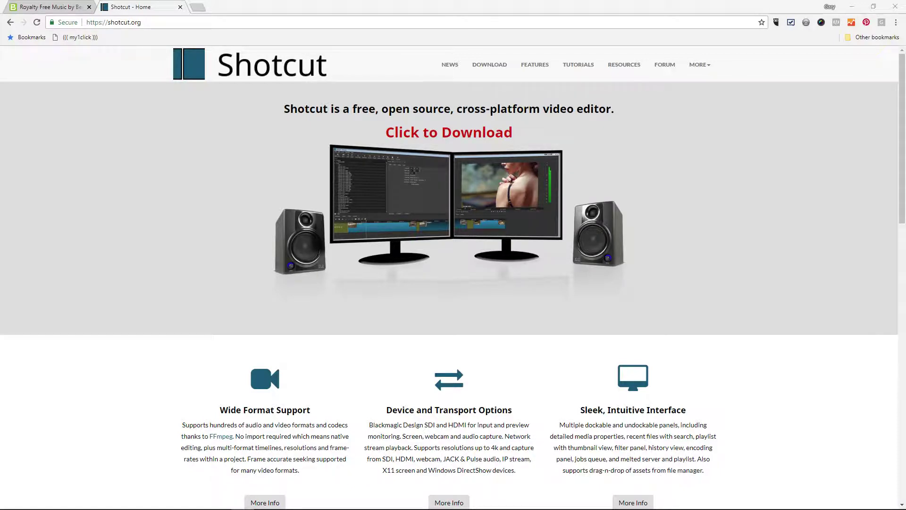
- Switch to Shotcut and add IMG_3926.MOV from the Video Workshop folder to the playlist
{"action": "left_click_drag", "start_coordinate": [254, 7], "coordinate": [0, 151]}
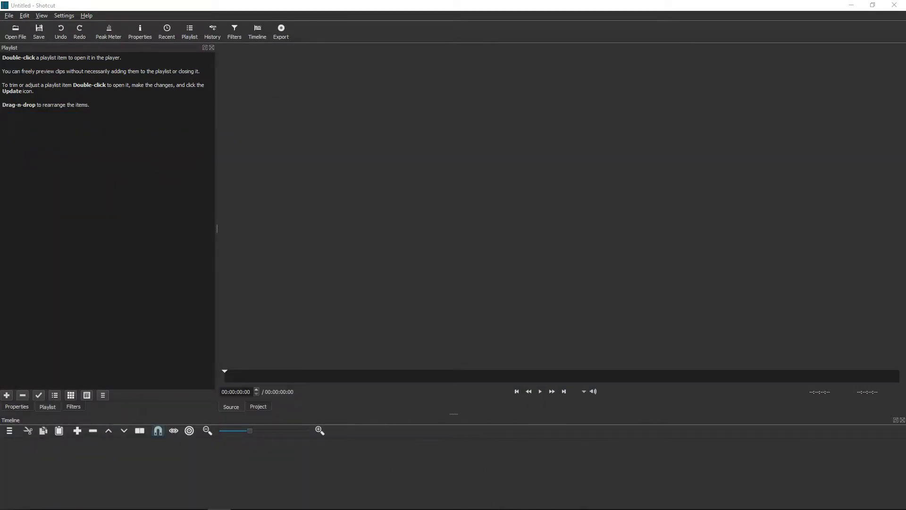
{"action": "left_click", "coordinate": [245, 8]}
{"action": "left_click", "coordinate": [10, 16]}
{"action": "left_click_drag", "start_coordinate": [0, 131], "coordinate": [629, 71]}
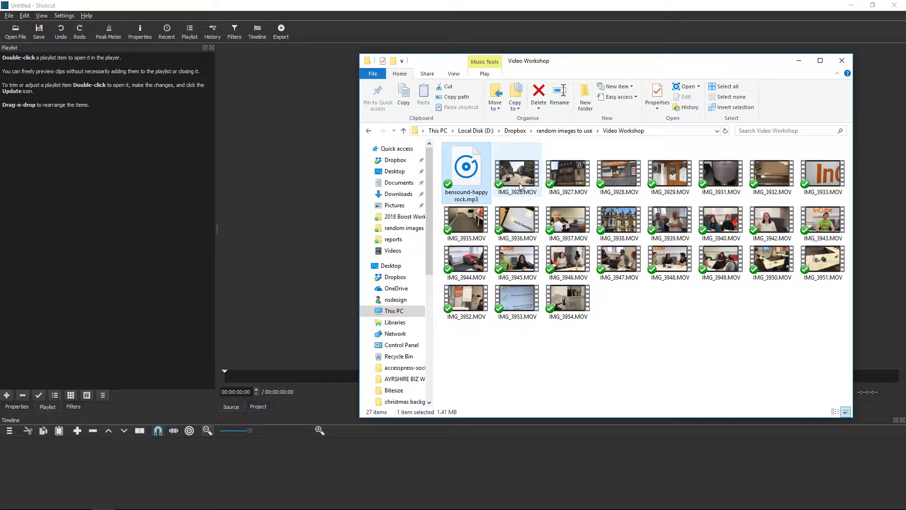
{"action": "left_click_drag", "start_coordinate": [525, 179], "coordinate": [35, 118]}
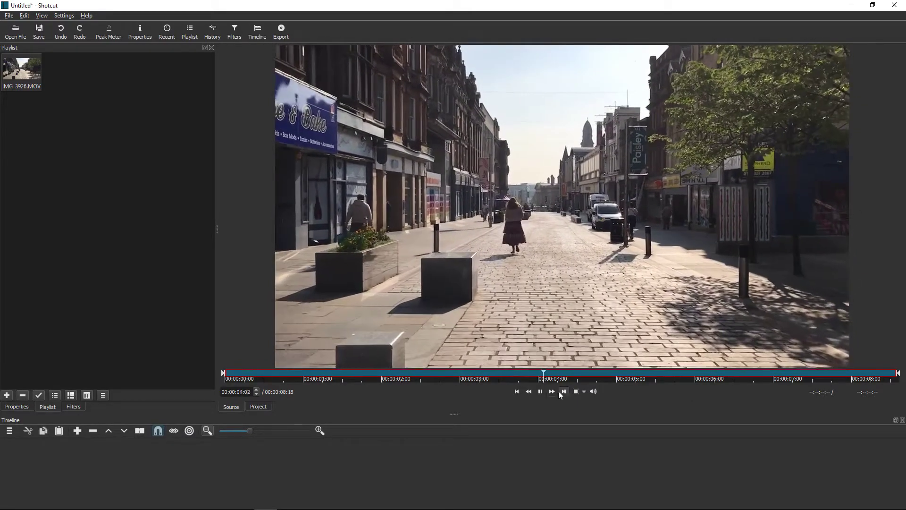
{"action": "left_click", "coordinate": [541, 392]}
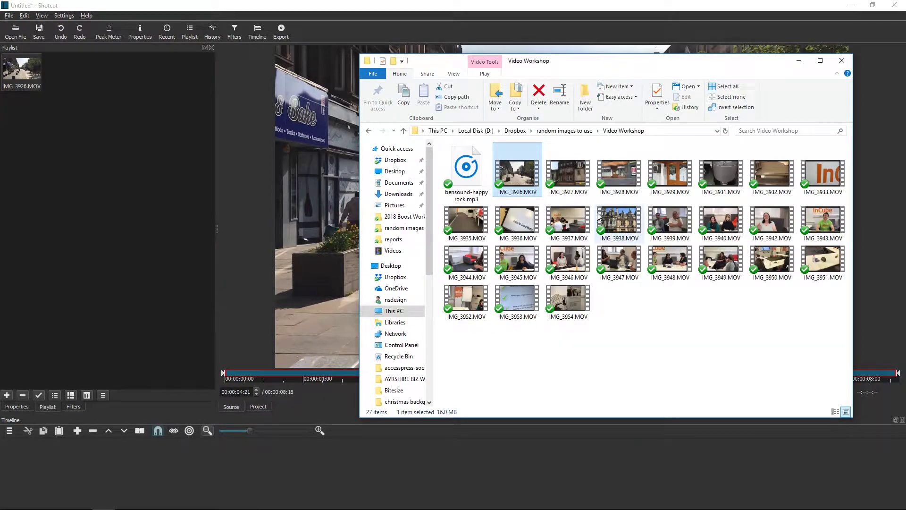
- Add IMG_3928, IMG_3929, IMG_3939, IMG_3942, IMG_3943, IMG_3945, IMG_3948 and IMG_3949 from the Video Workshop folder to the playlist
{"action": "left_click", "coordinate": [630, 178]}
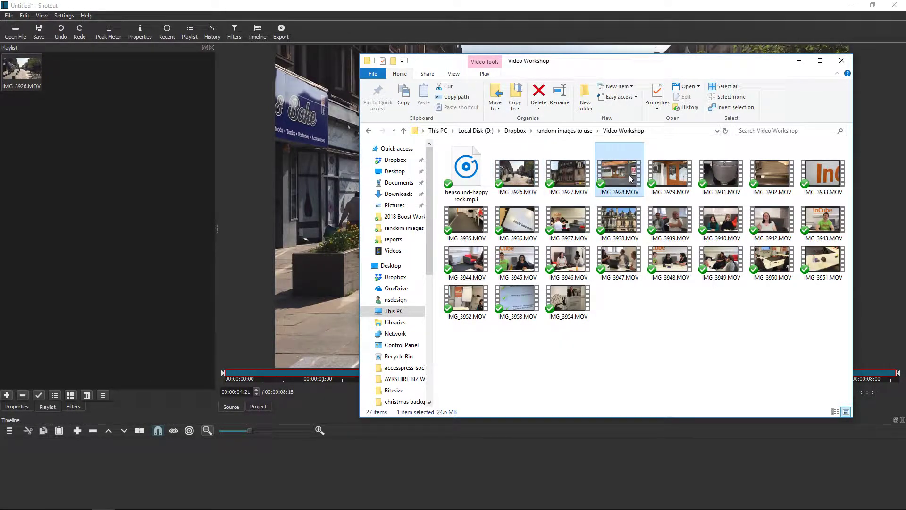
{"action": "left_click", "coordinate": [674, 184], "text": "ctrl"}
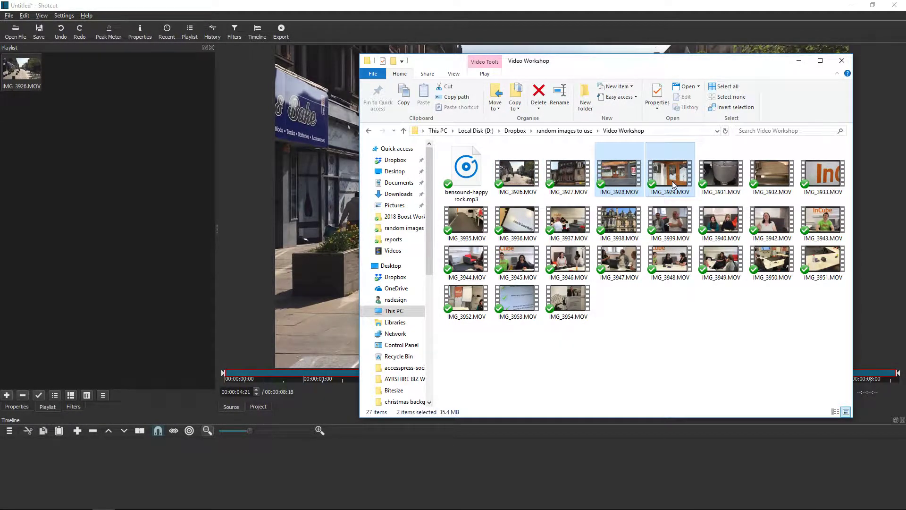
{"action": "left_click", "coordinate": [673, 230], "text": "ctrl"}
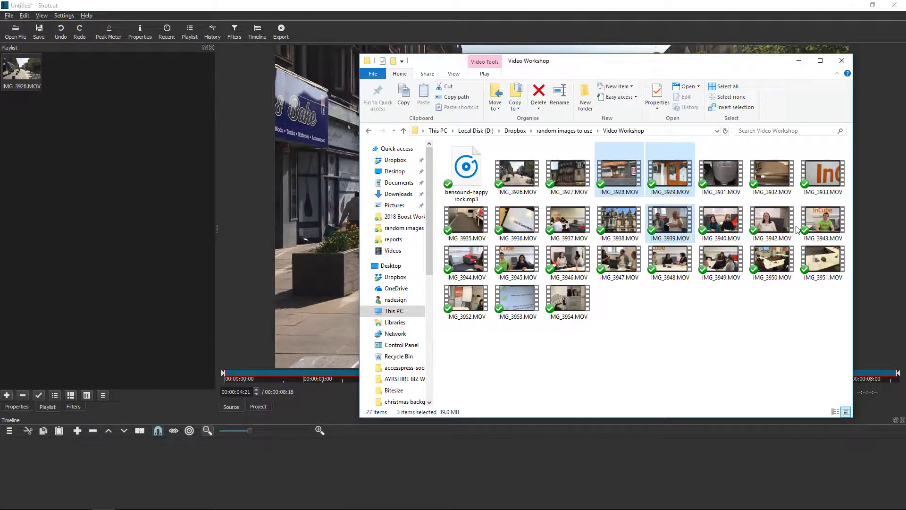
{"action": "left_click", "coordinate": [777, 230], "text": "ctrl"}
{"action": "left_click", "coordinate": [819, 229], "text": "ctrl"}
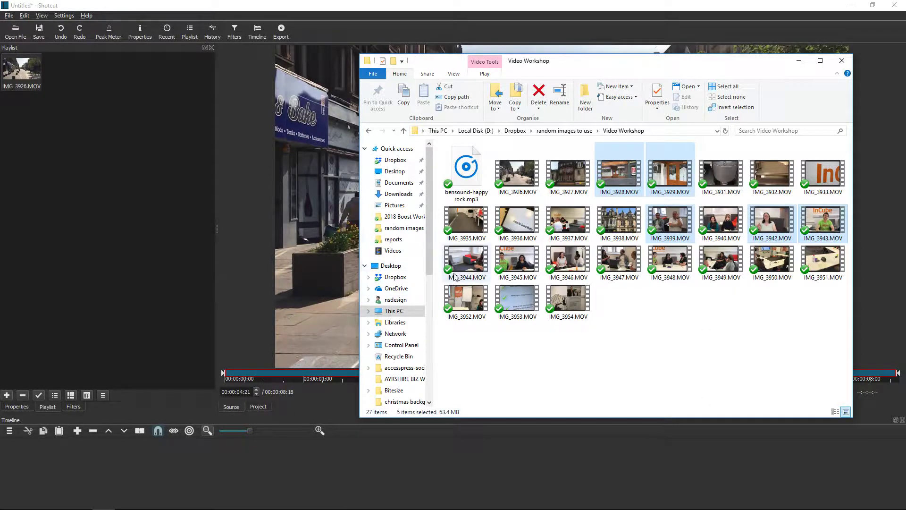
{"action": "left_click", "coordinate": [518, 260], "text": "ctrl"}
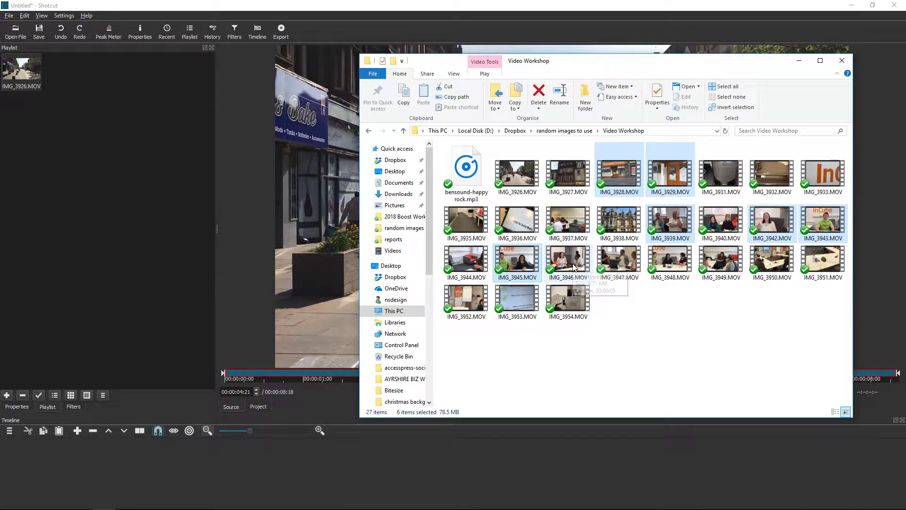
{"action": "left_click", "coordinate": [610, 272], "text": "ctrl"}
{"action": "left_click", "coordinate": [668, 269], "text": "ctrl"}
{"action": "left_click", "coordinate": [722, 270], "text": "ctrl"}
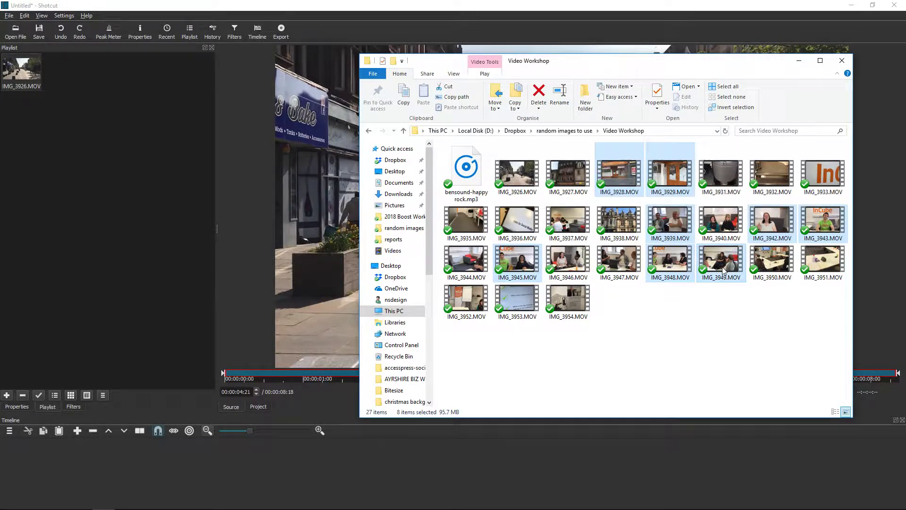
{"action": "left_click_drag", "start_coordinate": [615, 172], "coordinate": [72, 97]}
{"action": "left_click", "coordinate": [131, 75]}
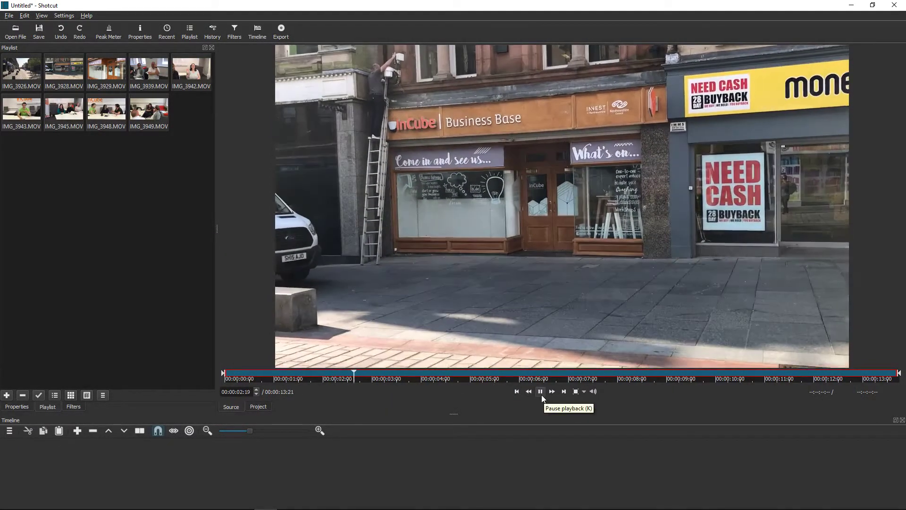
{"action": "left_click", "coordinate": [541, 391]}
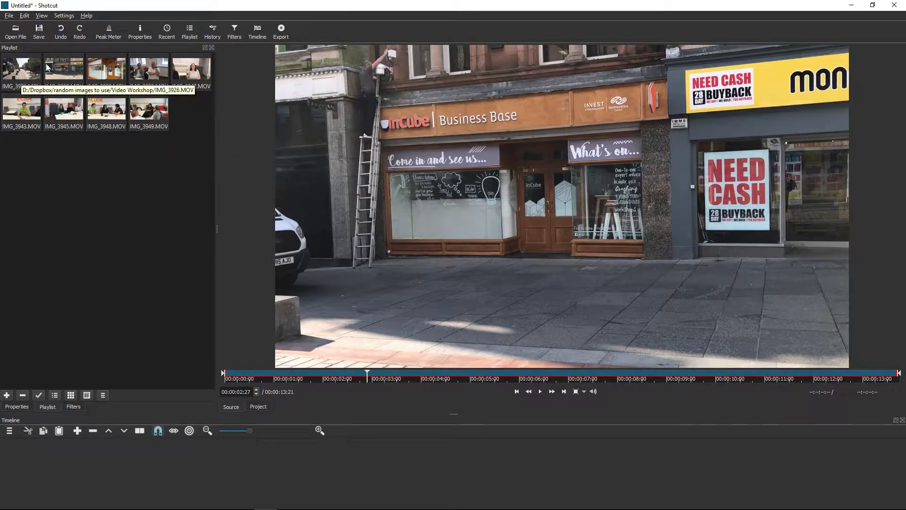
- Place IMG_3926.MOV from the playlist at the start of video track V1 and enlarge the timeline area
{"action": "left_click_drag", "start_coordinate": [46, 67], "coordinate": [91, 423]}
{"action": "left_click_drag", "start_coordinate": [66, 472], "coordinate": [99, 467]}
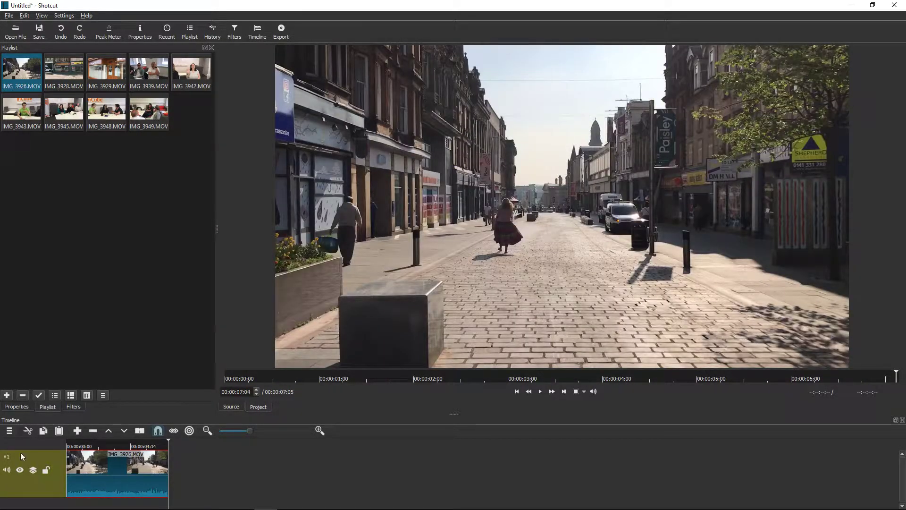
{"action": "left_click_drag", "start_coordinate": [455, 414], "coordinate": [453, 332]}
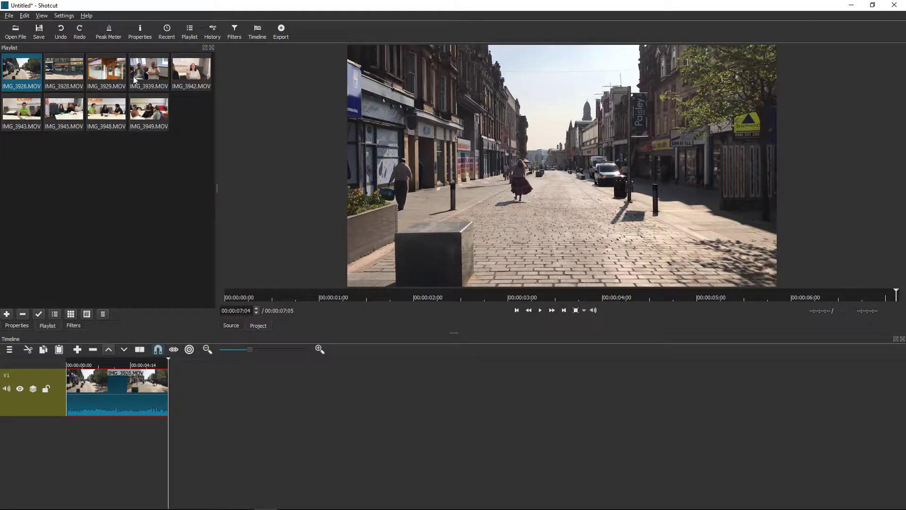
- Place the other eight playlist clips, IMG_3928.MOV to IMG_3949.MOV, in playlist order on track V1 with a gap before each one
{"action": "left_click_drag", "start_coordinate": [71, 75], "coordinate": [228, 395]}
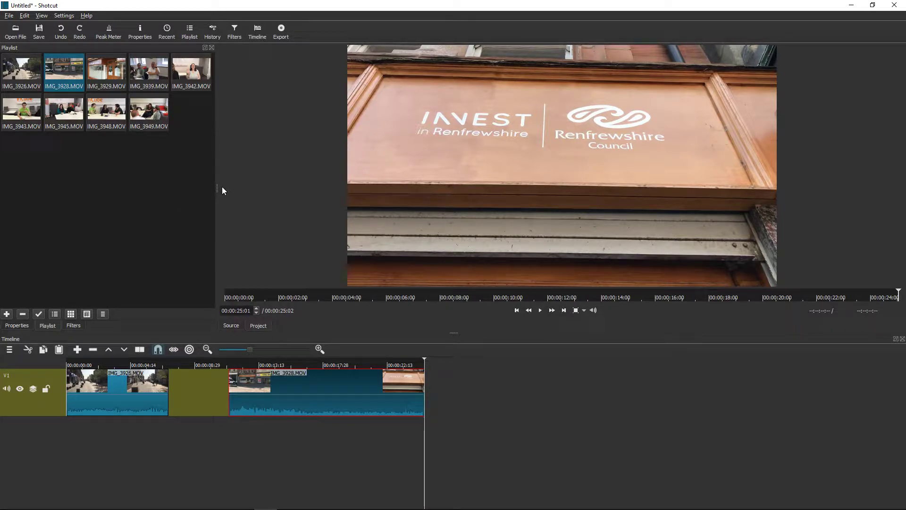
{"action": "left_click", "coordinate": [118, 74]}
{"action": "left_click_drag", "start_coordinate": [112, 74], "coordinate": [477, 400]}
{"action": "left_click_drag", "start_coordinate": [160, 82], "coordinate": [644, 387]}
{"action": "left_click_drag", "start_coordinate": [189, 85], "coordinate": [737, 401]}
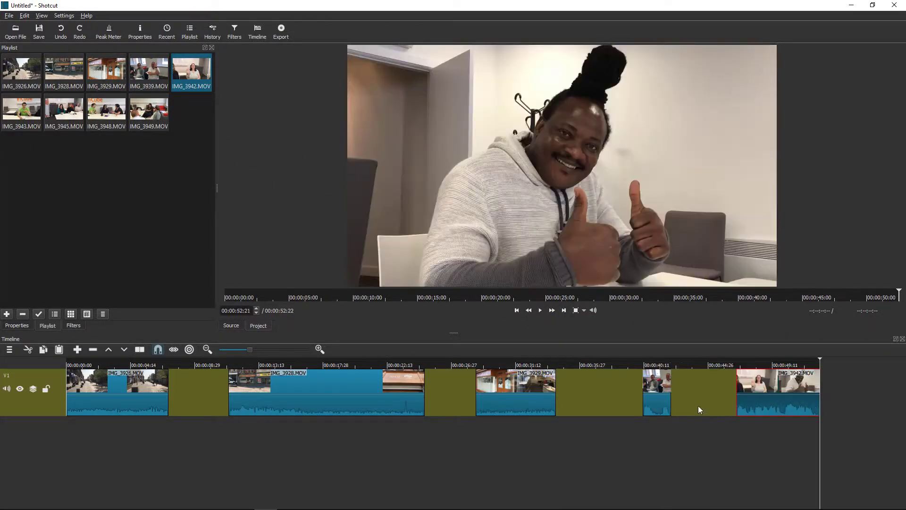
{"action": "left_click_drag", "start_coordinate": [17, 130], "coordinate": [852, 399]}
{"action": "left_click_drag", "start_coordinate": [71, 111], "coordinate": [874, 390]}
{"action": "left_click_drag", "start_coordinate": [99, 115], "coordinate": [846, 389]}
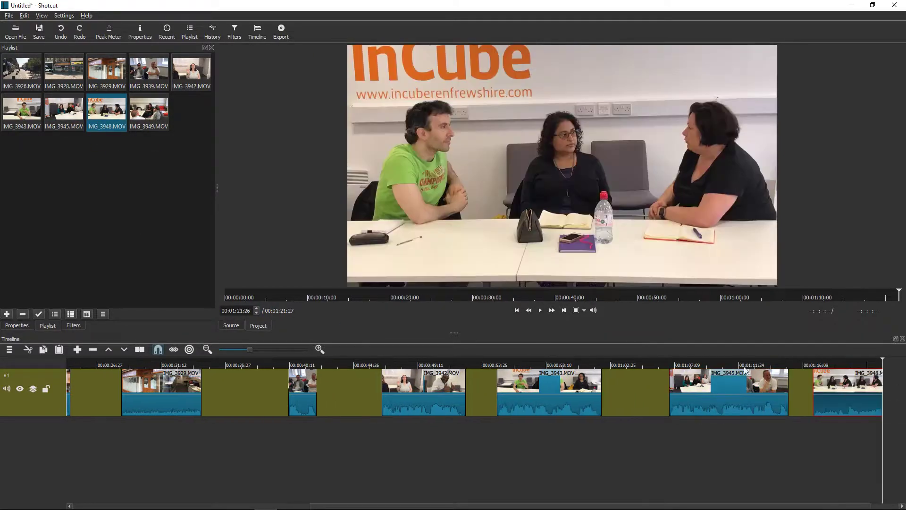
{"action": "left_click_drag", "start_coordinate": [145, 116], "coordinate": [861, 388]}
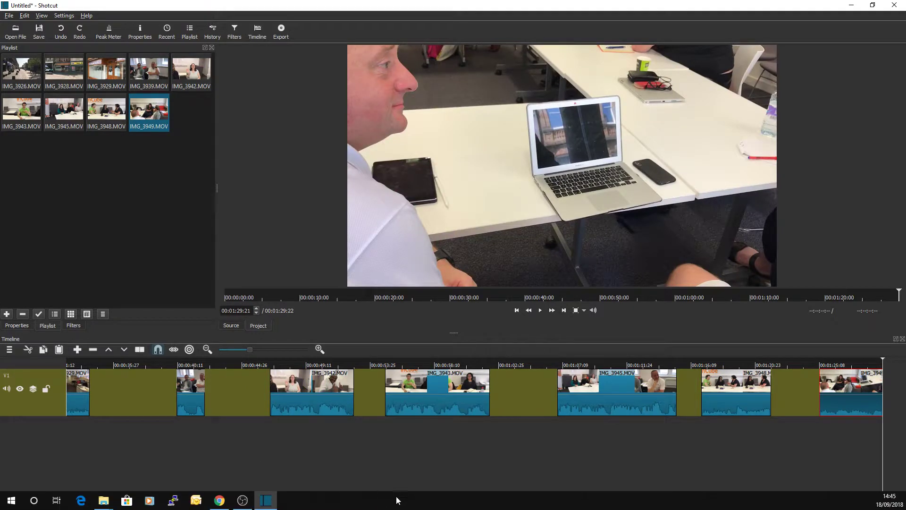
- Check the gaps between the timeline clips by playing across the one between IMG_3945.MOV and IMG_3948.MOV
{"action": "left_click", "coordinate": [789, 391]}
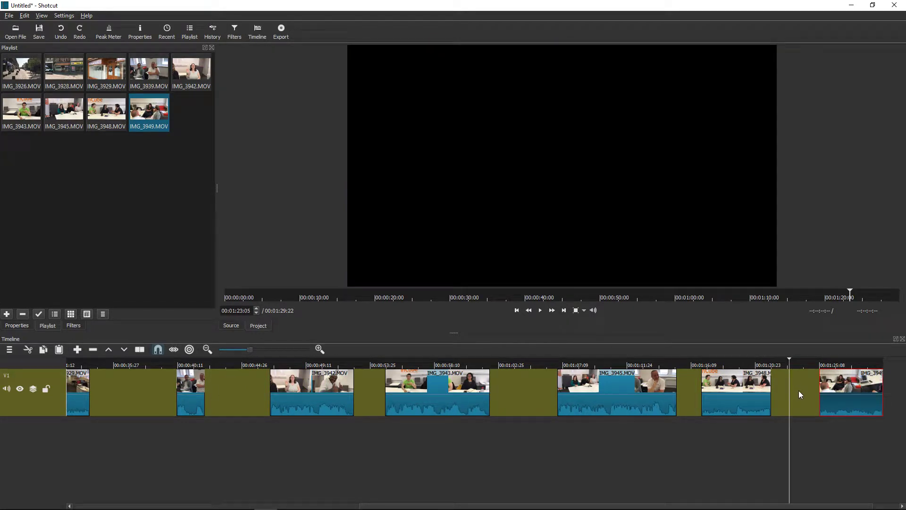
{"action": "left_click", "coordinate": [680, 392]}
{"action": "left_click", "coordinate": [506, 394]}
{"action": "left_click", "coordinate": [692, 395]}
{"action": "left_click_drag", "start_coordinate": [692, 362], "coordinate": [612, 364]}
{"action": "left_click", "coordinate": [541, 311]}
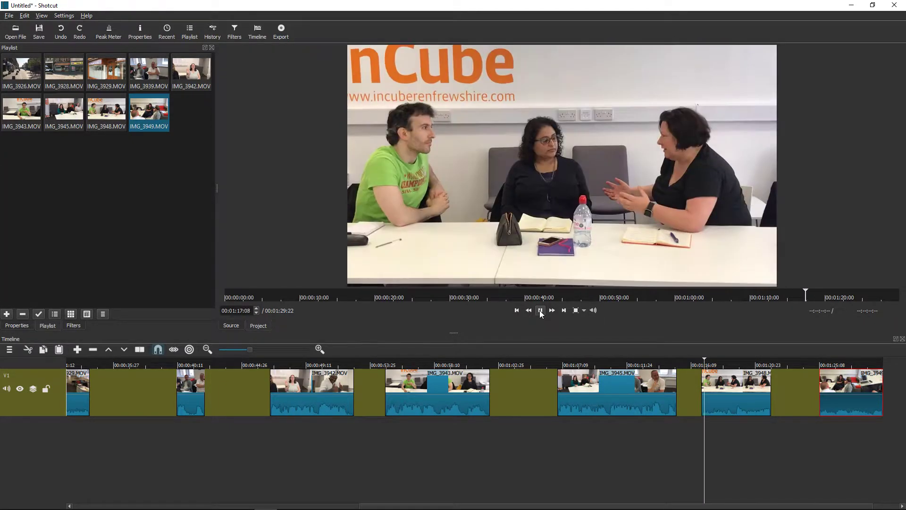
{"action": "left_click", "coordinate": [540, 310]}
- Remove the four gaps separating the clips IMG_3942, IMG_3943, IMG_3945, IMG_3948 and IMG_3949 on track V1
{"action": "right_click", "coordinate": [803, 391]}
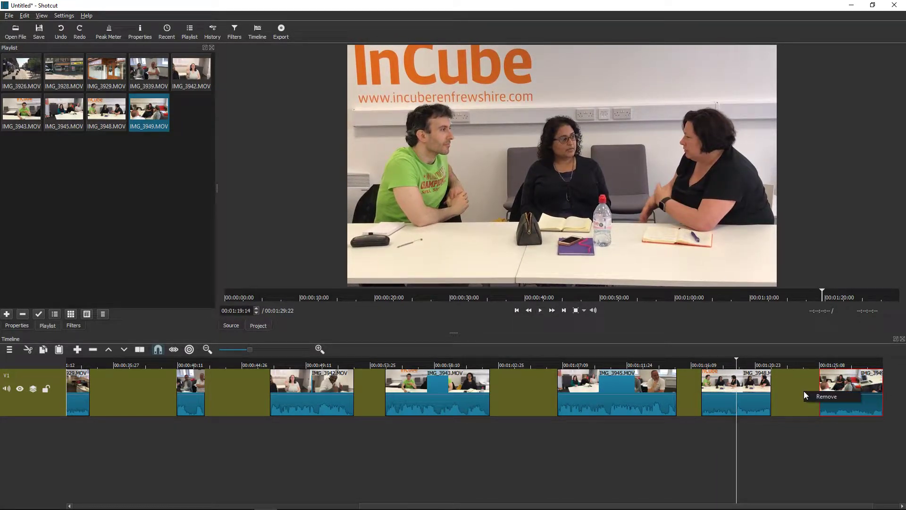
{"action": "left_click", "coordinate": [698, 398]}
{"action": "right_click", "coordinate": [699, 394]}
{"action": "left_click", "coordinate": [711, 399]}
{"action": "right_click", "coordinate": [556, 395]}
{"action": "left_click", "coordinate": [559, 401]}
{"action": "right_click", "coordinate": [478, 406]}
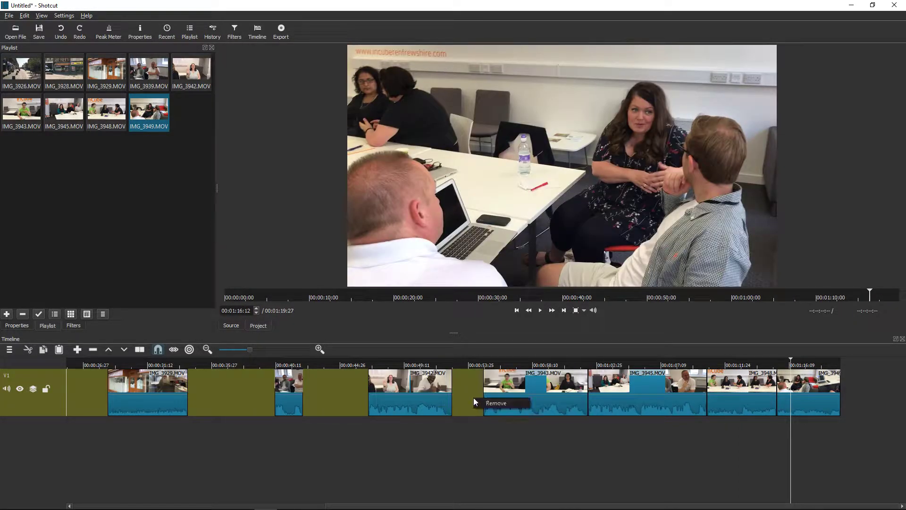
{"action": "left_click", "coordinate": [485, 404]}
- Remove the four remaining gaps separating the clips IMG_3926, IMG_3928, IMG_3929, IMG_3939 and IMG_3942 on track V1
{"action": "right_click", "coordinate": [371, 405]}
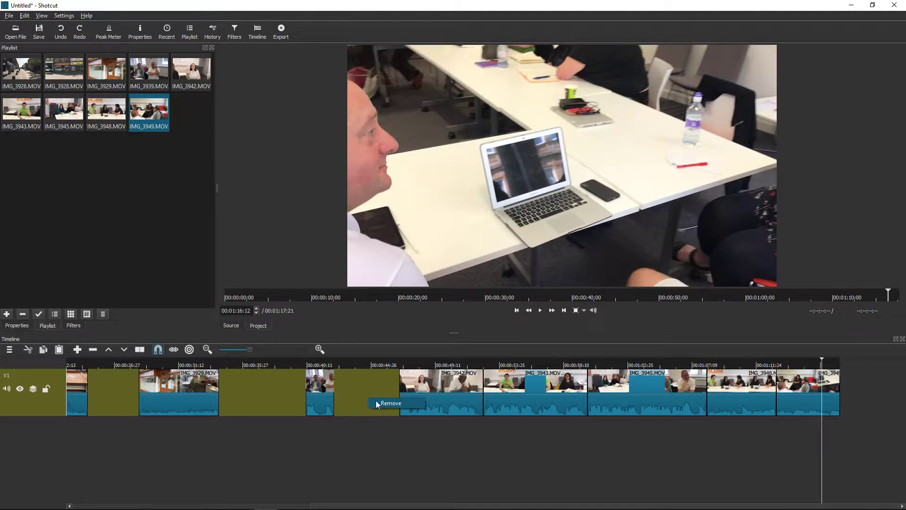
{"action": "left_click", "coordinate": [384, 404]}
{"action": "right_click", "coordinate": [298, 394]}
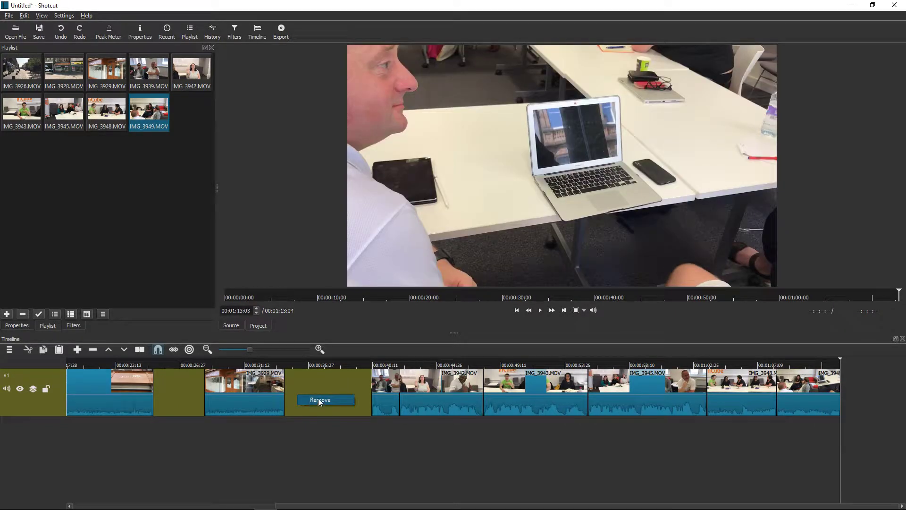
{"action": "left_click", "coordinate": [319, 398]}
{"action": "right_click", "coordinate": [250, 398]}
{"action": "left_click", "coordinate": [288, 392]}
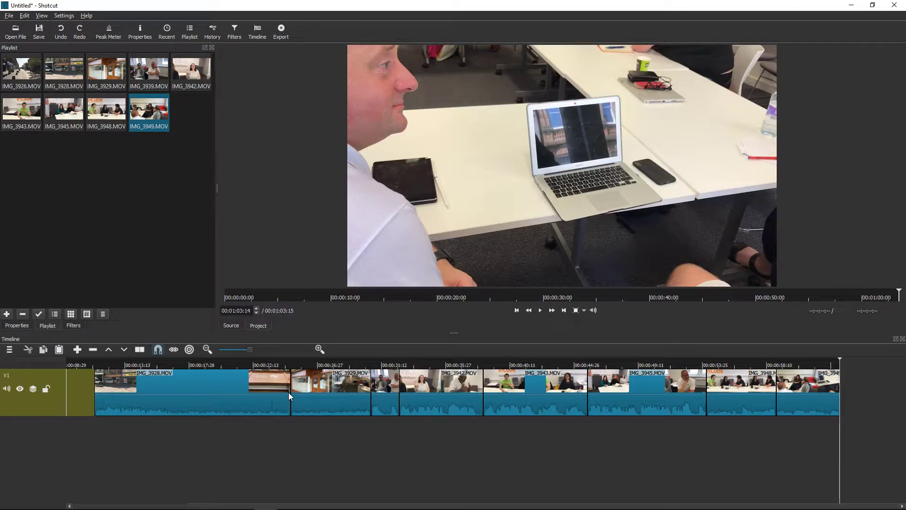
{"action": "right_click", "coordinate": [84, 394]}
{"action": "left_click", "coordinate": [97, 397]}
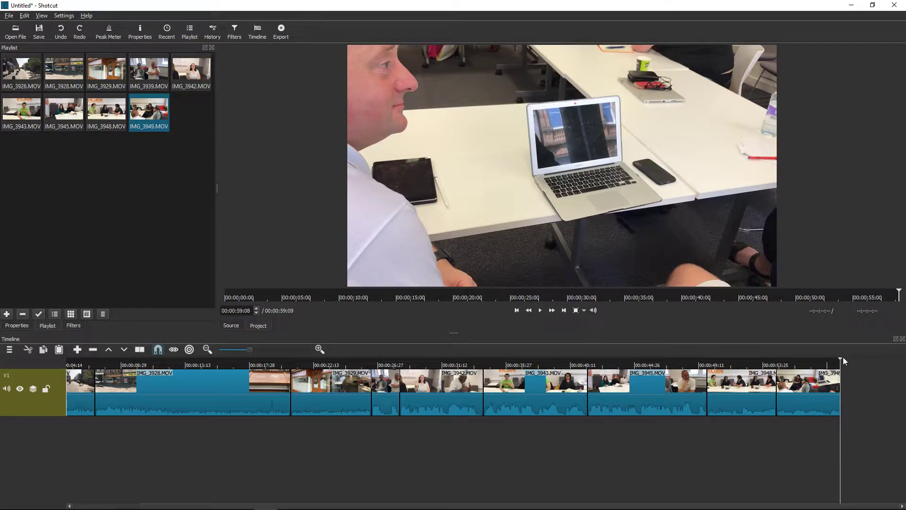
- Split the first timeline clip, IMG_3926.MOV, at 00:00:02:29
{"action": "left_click_drag", "start_coordinate": [842, 359], "coordinate": [62, 379]}
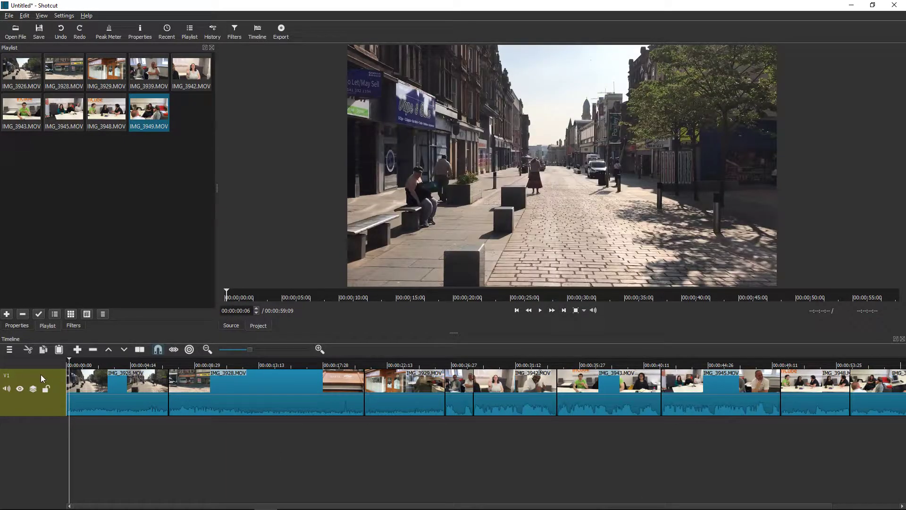
{"action": "left_click", "coordinate": [63, 362]}
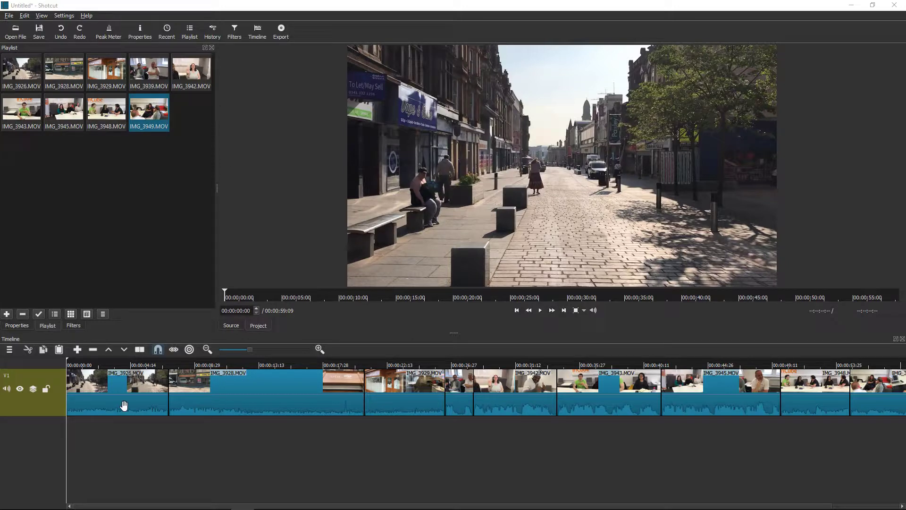
{"action": "left_click", "coordinate": [348, 10]}
{"action": "left_click", "coordinate": [76, 363]}
{"action": "left_click_drag", "start_coordinate": [83, 362], "coordinate": [109, 357]}
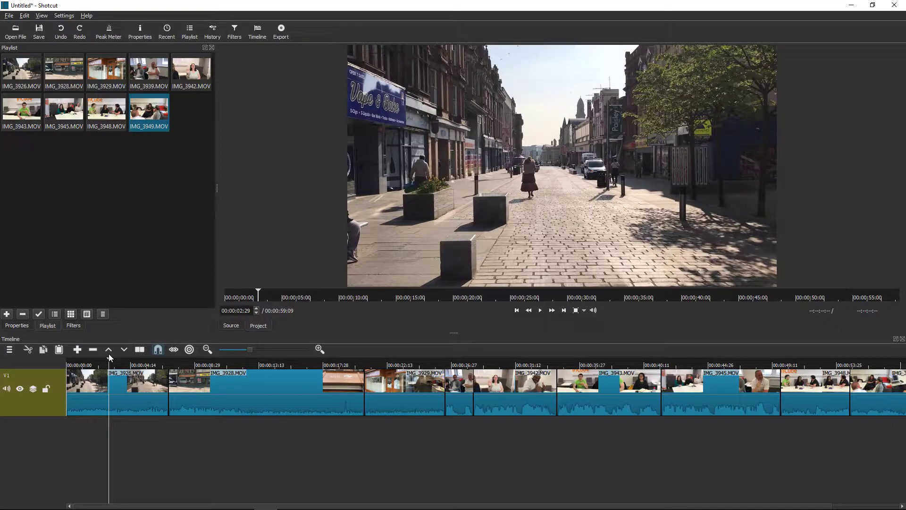
{"action": "right_click", "coordinate": [111, 400]}
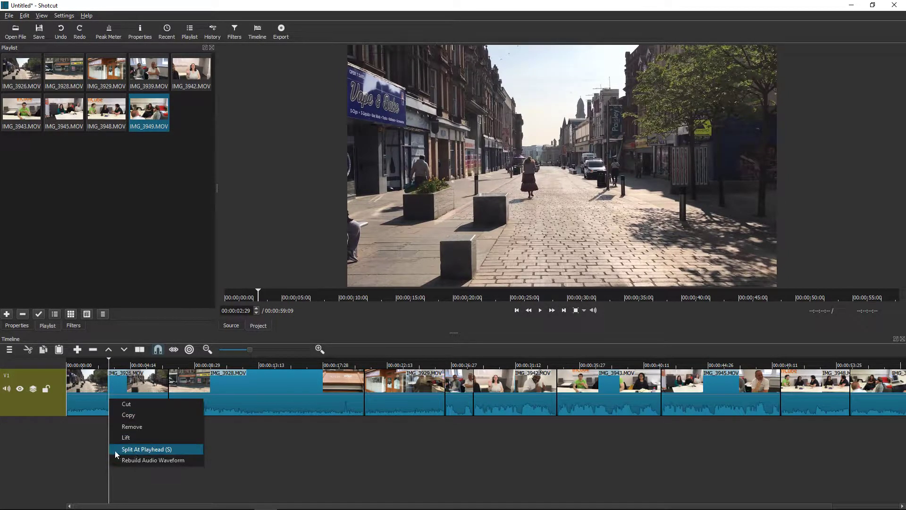
{"action": "left_click", "coordinate": [151, 450]}
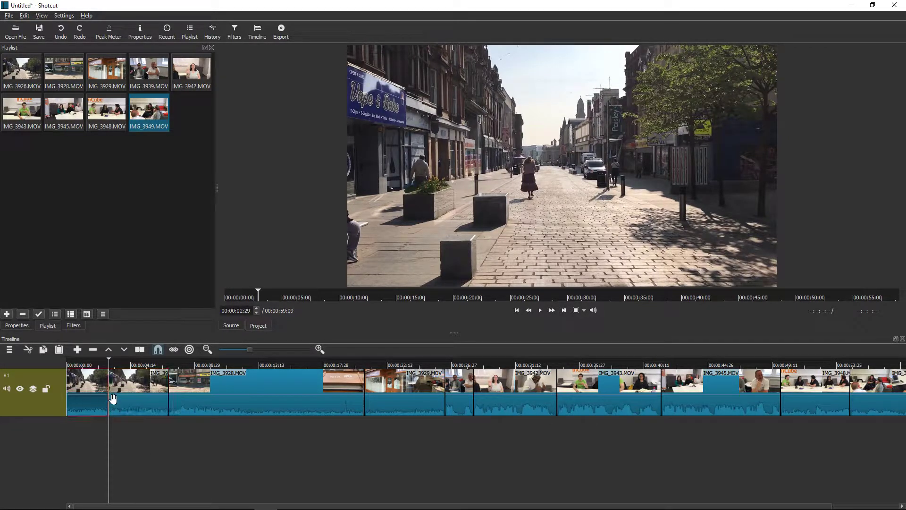
- Remove the part of IMG_3926.MOV before the split so the following clips close up to the timeline start
{"action": "left_click", "coordinate": [89, 398]}
{"action": "left_click", "coordinate": [135, 395]}
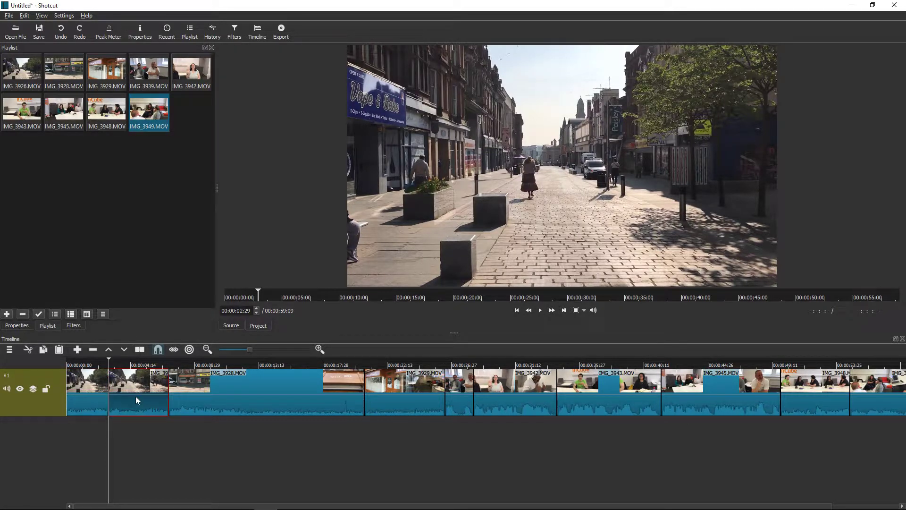
{"action": "left_click", "coordinate": [93, 395]}
{"action": "right_click", "coordinate": [95, 394]}
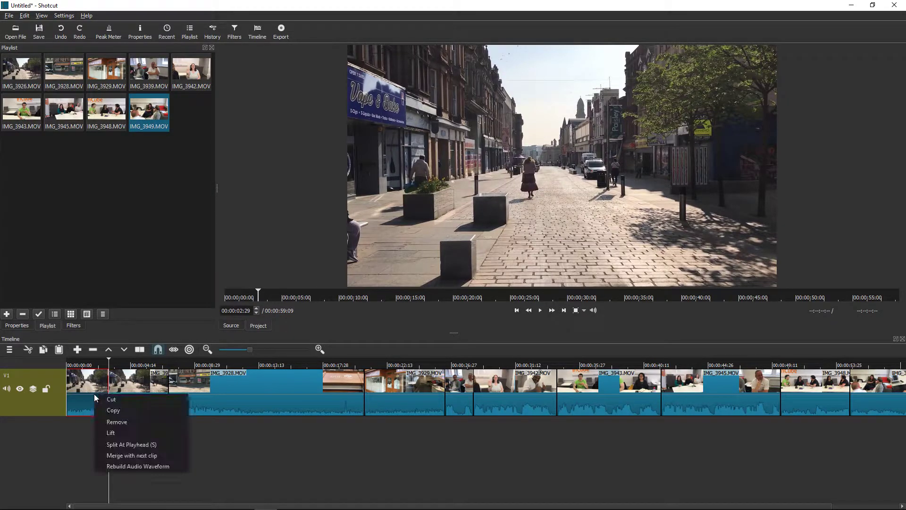
{"action": "left_click", "coordinate": [126, 421]}
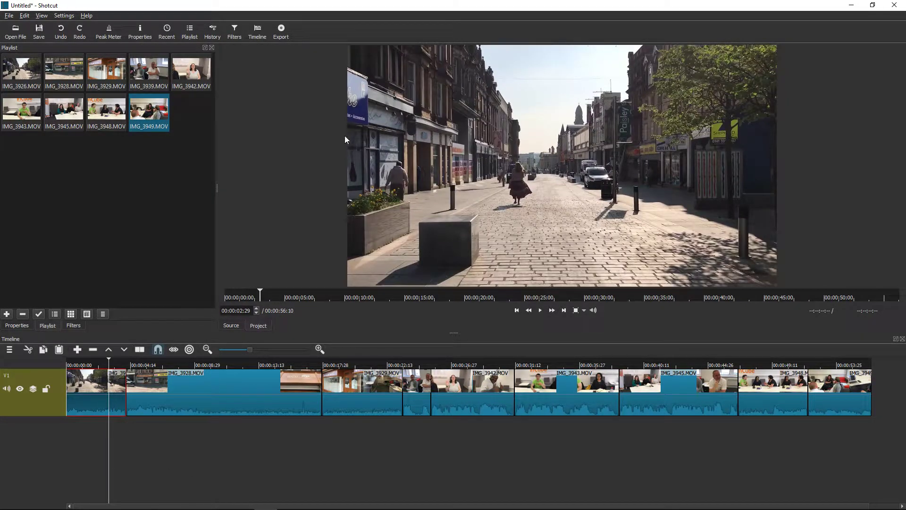
- Split IMG_3928.MOV at 00:00:08:01 and remove the part before the split, letting the following clips close up
{"action": "left_click_drag", "start_coordinate": [109, 362], "coordinate": [181, 353]}
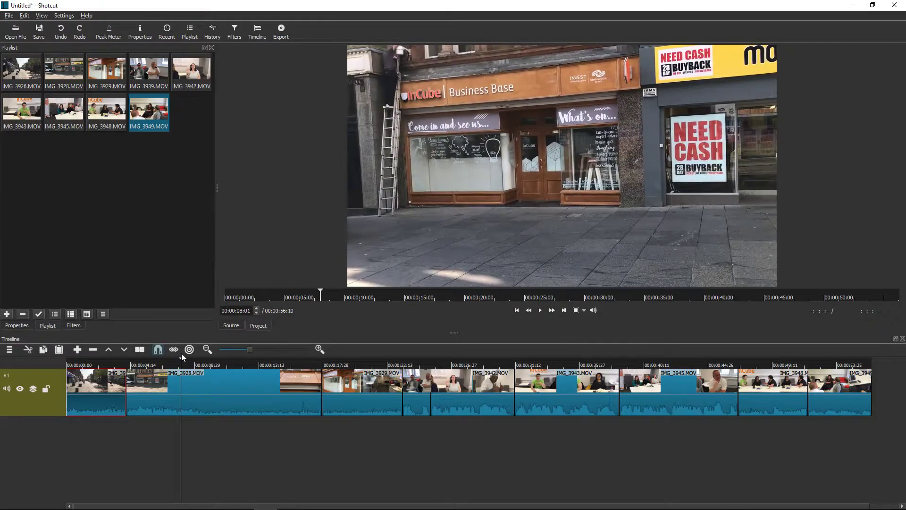
{"action": "right_click", "coordinate": [182, 398]}
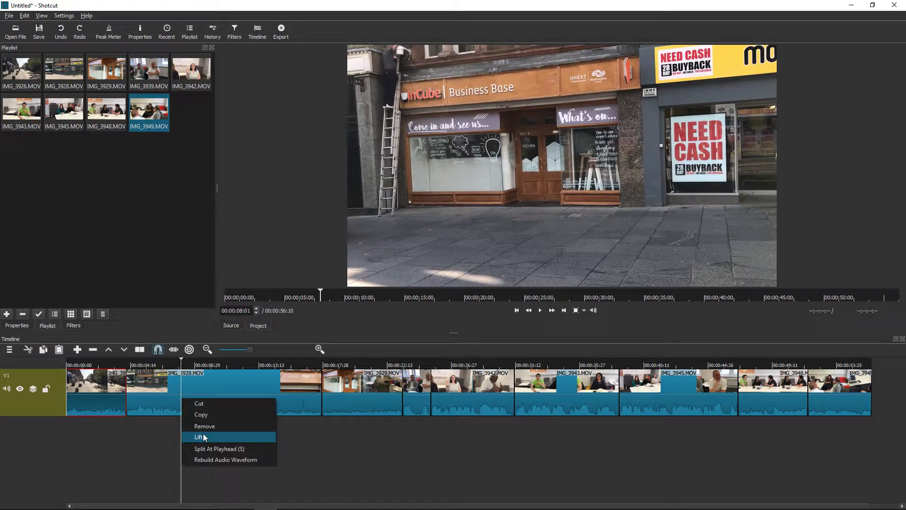
{"action": "left_click", "coordinate": [212, 449]}
{"action": "left_click", "coordinate": [163, 390]}
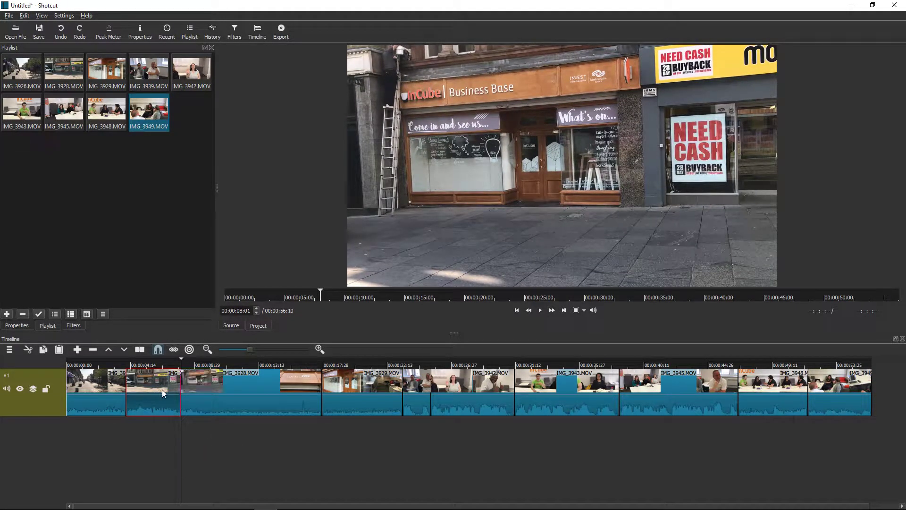
{"action": "right_click", "coordinate": [165, 389]}
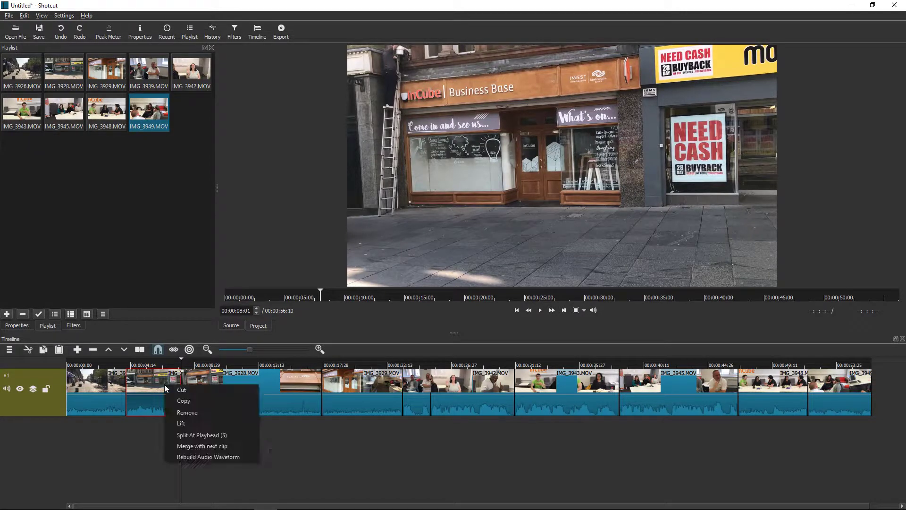
{"action": "left_click", "coordinate": [192, 413]}
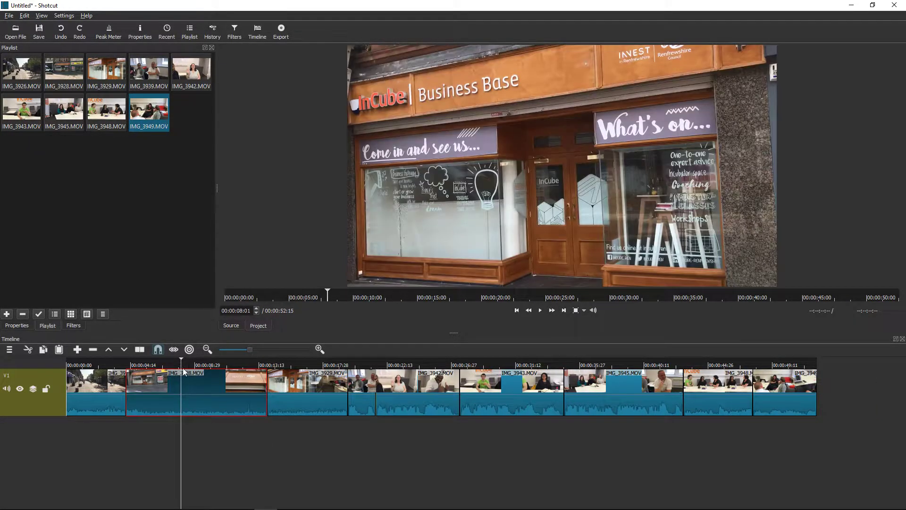
- Split the remaining IMG_3928.MOV clip at 00:00:08:10 and remove the part after the split
{"action": "mouse_move", "coordinate": [181, 364]}
{"action": "left_mouse_down"}
{"action": "mouse_move", "coordinate": [162, 358]}
{"action": "mouse_move", "coordinate": [256, 358]}
{"action": "mouse_move", "coordinate": [175, 369]}
{"action": "mouse_move", "coordinate": [185, 367]}
{"action": "left_mouse_up"}
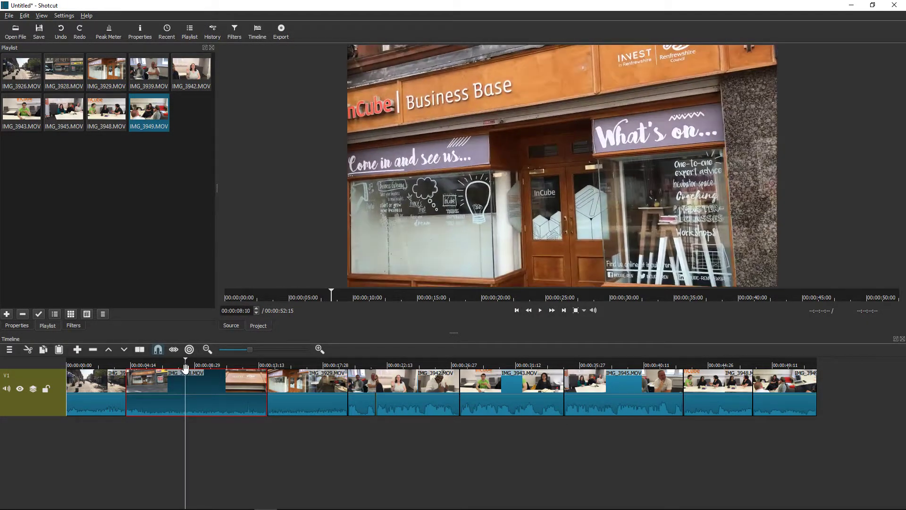
{"action": "right_click", "coordinate": [188, 395]}
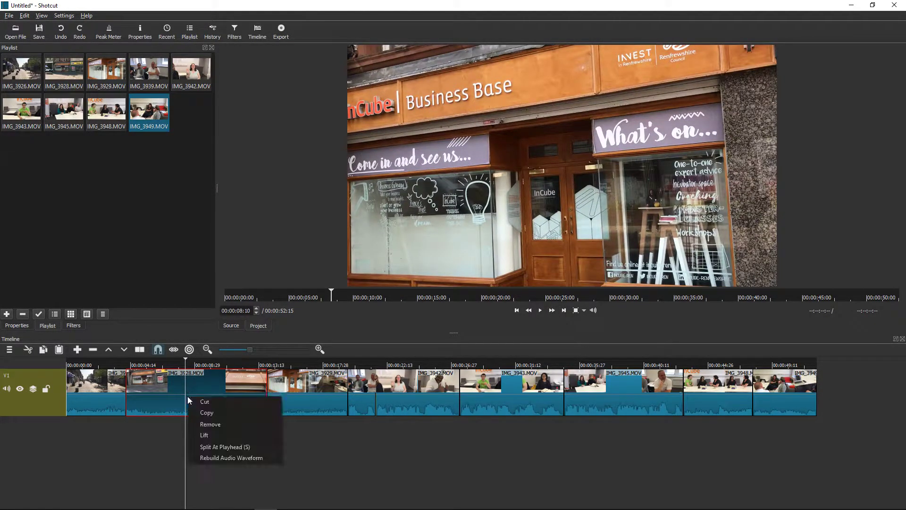
{"action": "left_click", "coordinate": [217, 445]}
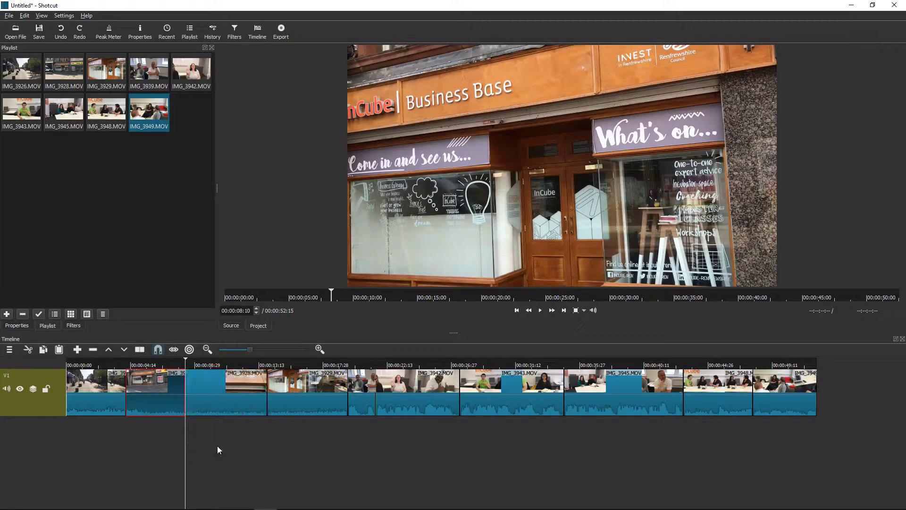
{"action": "left_click", "coordinate": [230, 395]}
{"action": "right_click", "coordinate": [211, 397]}
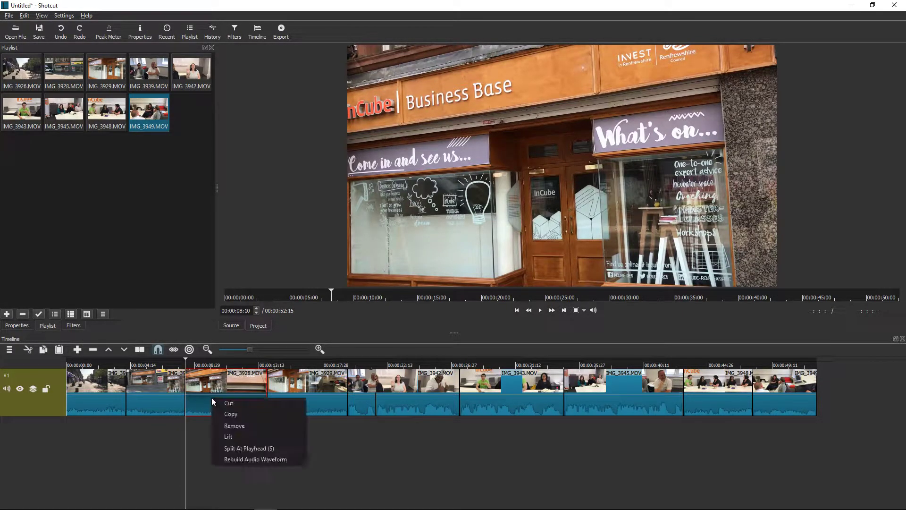
{"action": "left_click", "coordinate": [238, 426]}
- Split IMG_3942.MOV at 00:00:16:21 and remove the short part before the split
{"action": "left_click", "coordinate": [190, 363]}
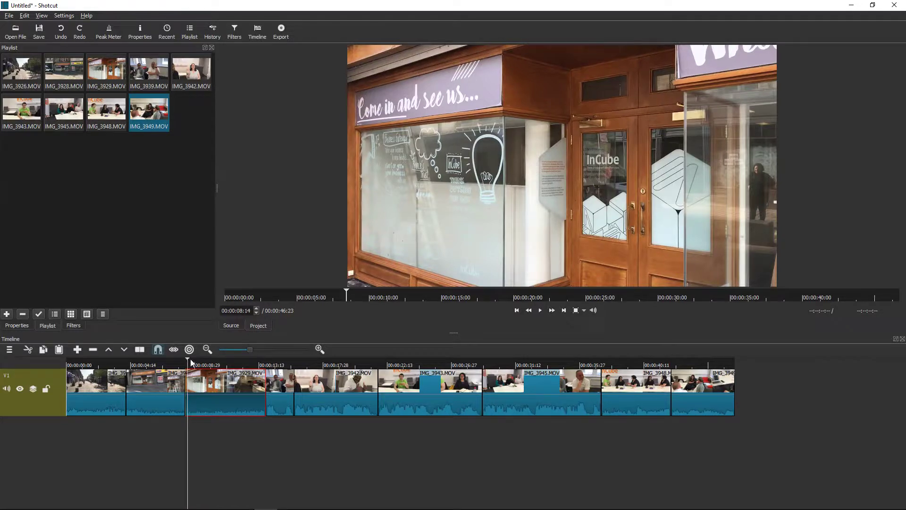
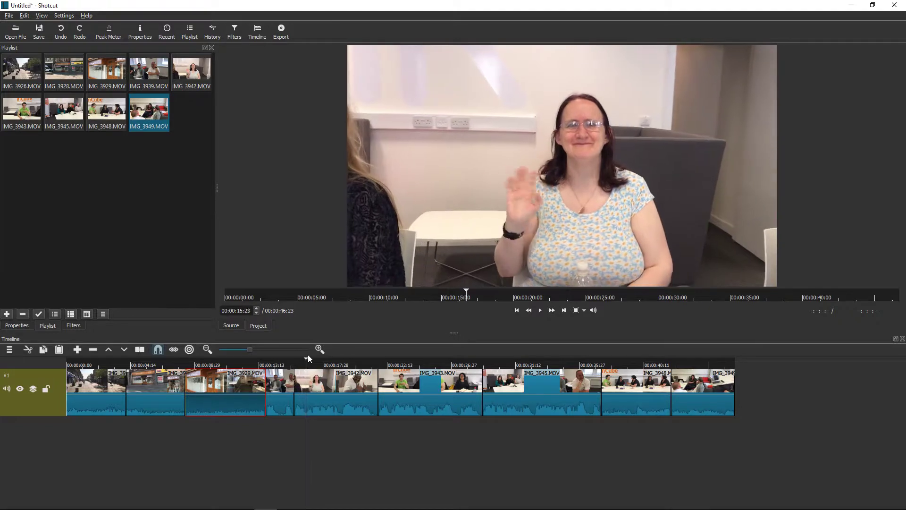
{"action": "left_click_drag", "start_coordinate": [301, 352], "coordinate": [304, 350]}
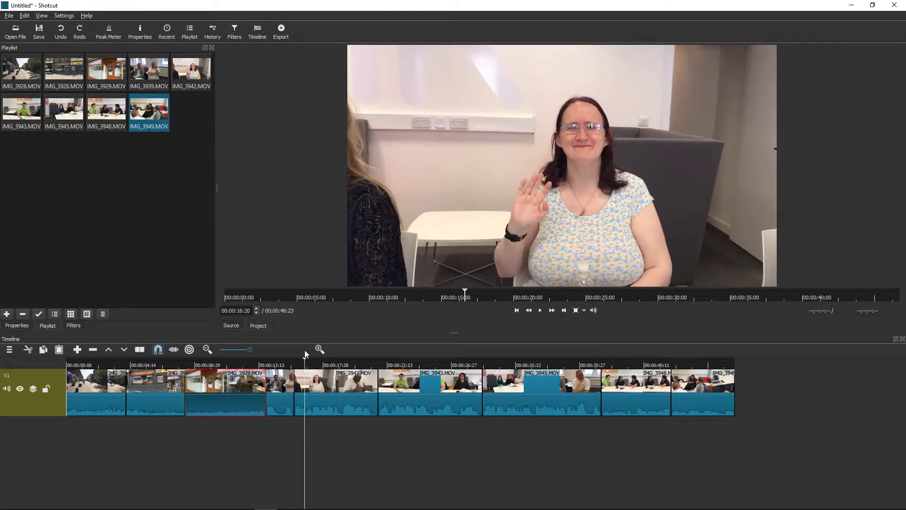
{"action": "right_click", "coordinate": [306, 394]}
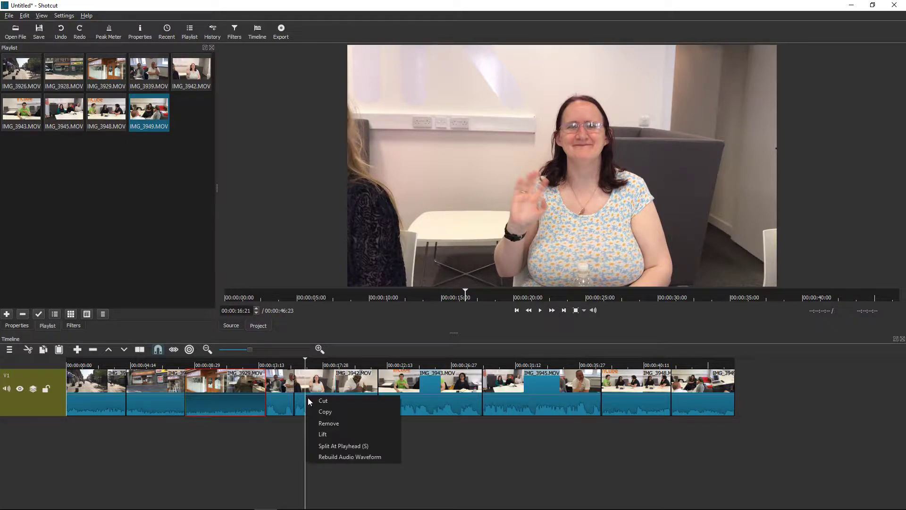
{"action": "left_click", "coordinate": [334, 446]}
{"action": "left_click", "coordinate": [298, 383]}
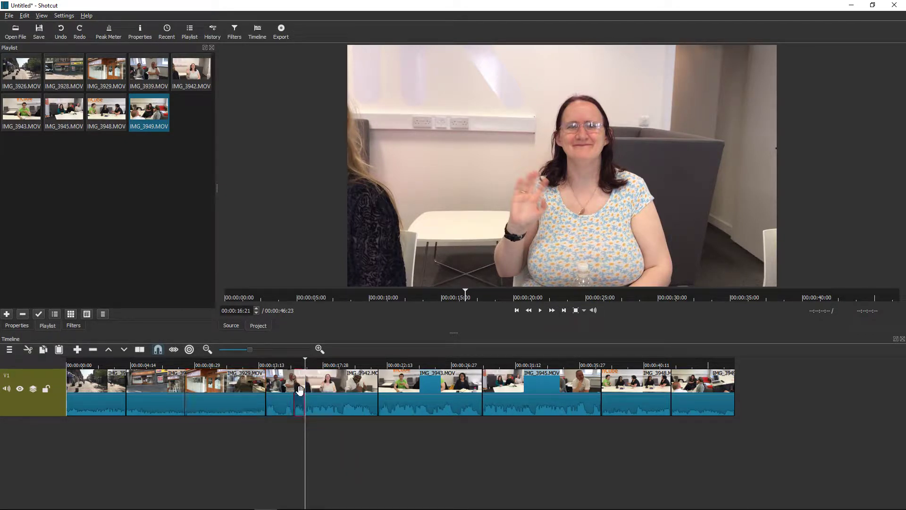
{"action": "left_click", "coordinate": [318, 350]}
{"action": "left_click", "coordinate": [319, 350]}
{"action": "left_click", "coordinate": [319, 350]}
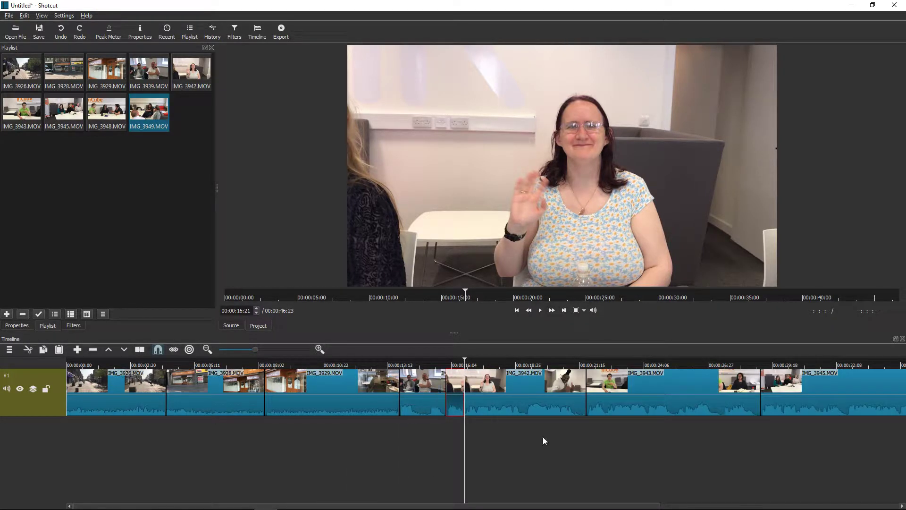
{"action": "right_click", "coordinate": [455, 396]}
{"action": "left_click", "coordinate": [485, 425]}
- Split IMG_3942.MOV at 00:00:17:13, where the camera starts panning away from the waving woman, and select the second part
{"action": "left_click_drag", "start_coordinate": [463, 358], "coordinate": [482, 362]}
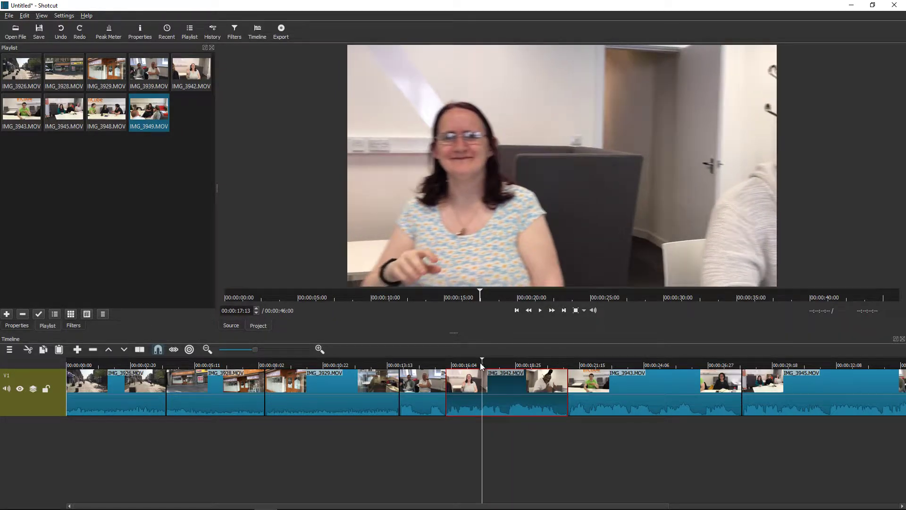
{"action": "right_click", "coordinate": [482, 390]}
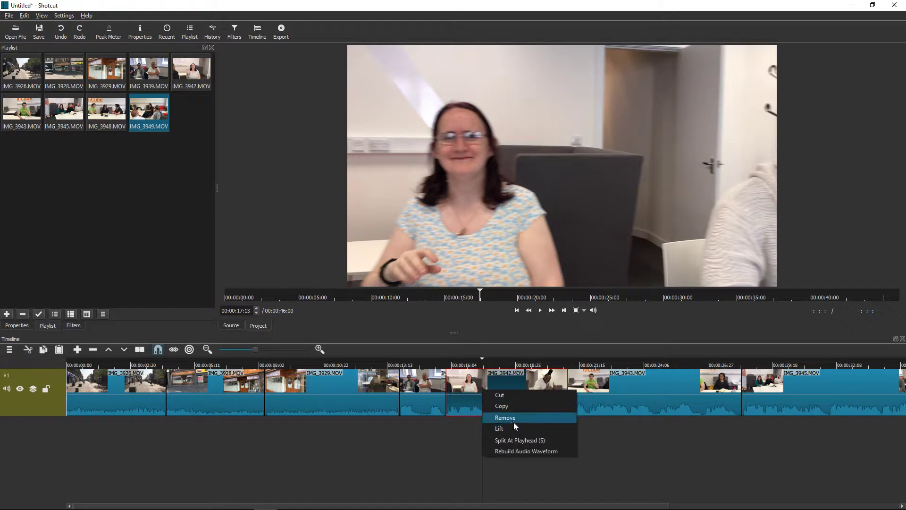
{"action": "left_click", "coordinate": [518, 440]}
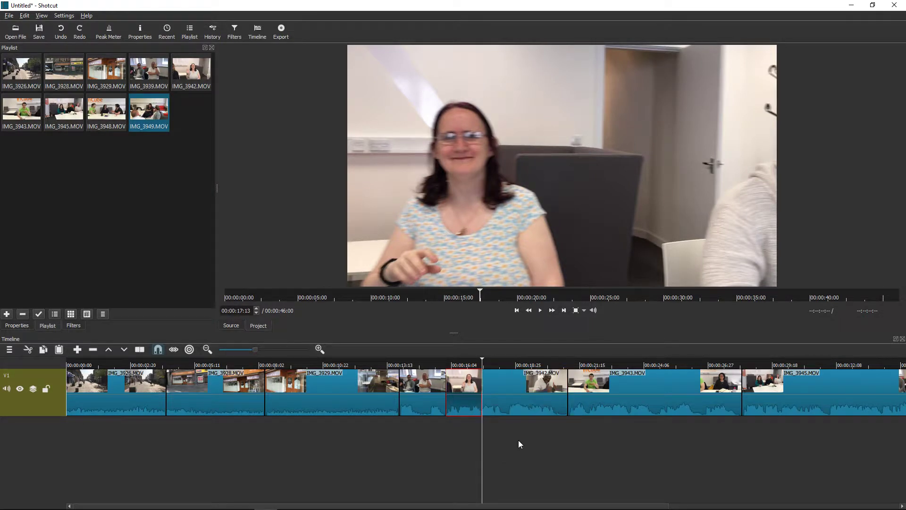
{"action": "left_click", "coordinate": [498, 399]}
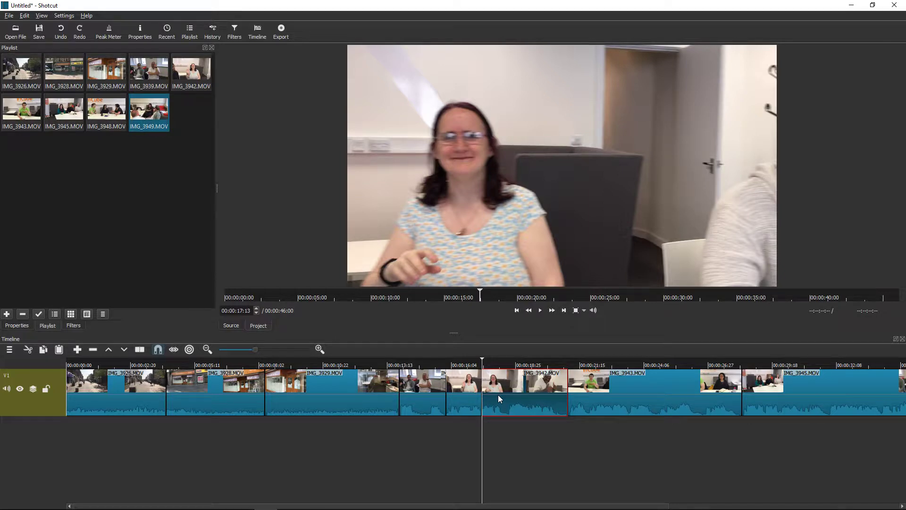
- Split the second part of IMG_3942.MOV at 00:00:18:03 and remove the short panning section before that split
{"action": "left_click_drag", "start_coordinate": [482, 359], "coordinate": [499, 360]}
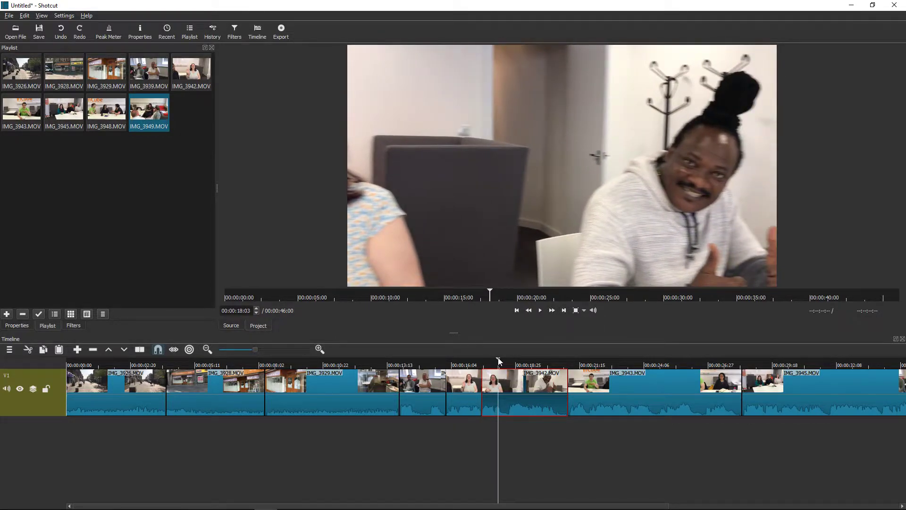
{"action": "right_click", "coordinate": [499, 399]}
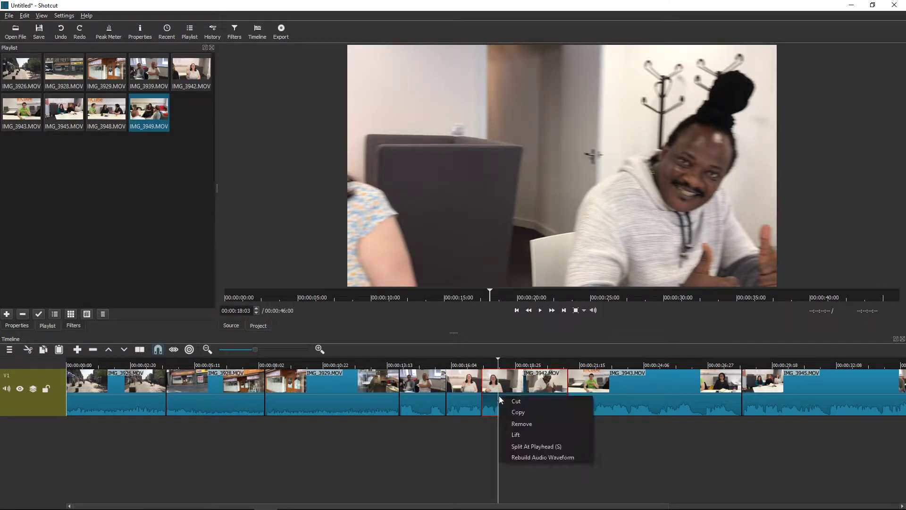
{"action": "left_click", "coordinate": [539, 446]}
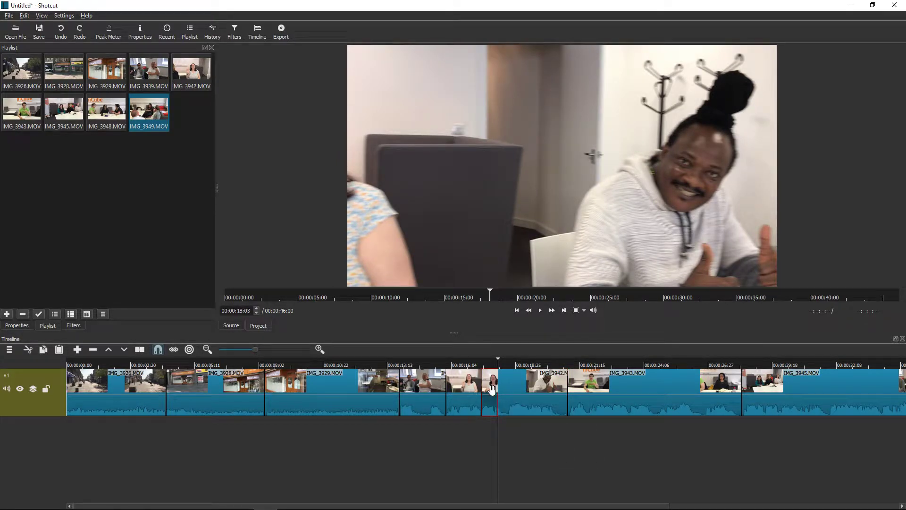
{"action": "right_click", "coordinate": [492, 389]}
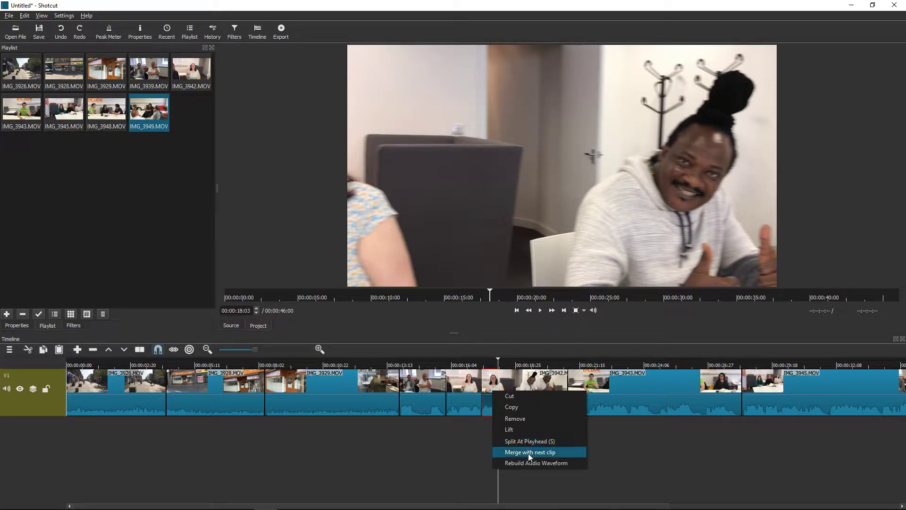
{"action": "left_click", "coordinate": [526, 418]}
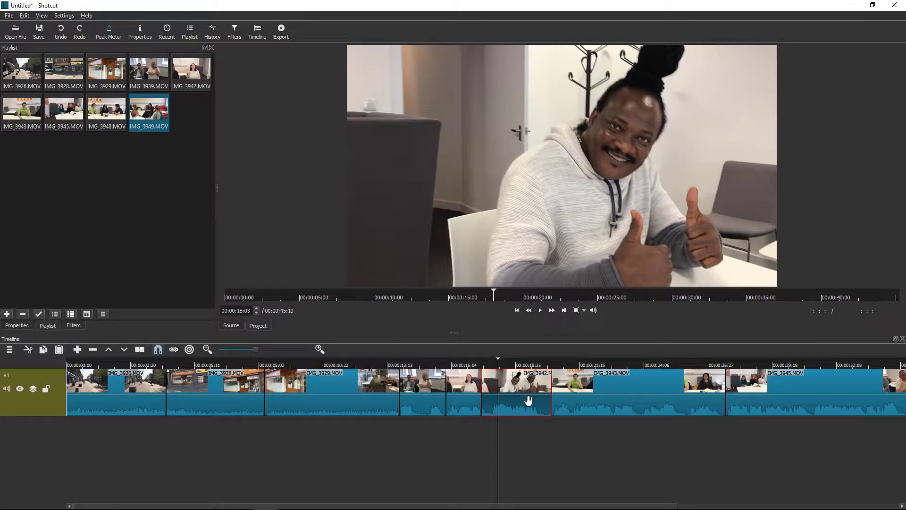
- Cut the thumbs-up section of IMG_3942.MOV and place it at the end of track V1, after IMG_3949.MOV
{"action": "right_click", "coordinate": [528, 401]}
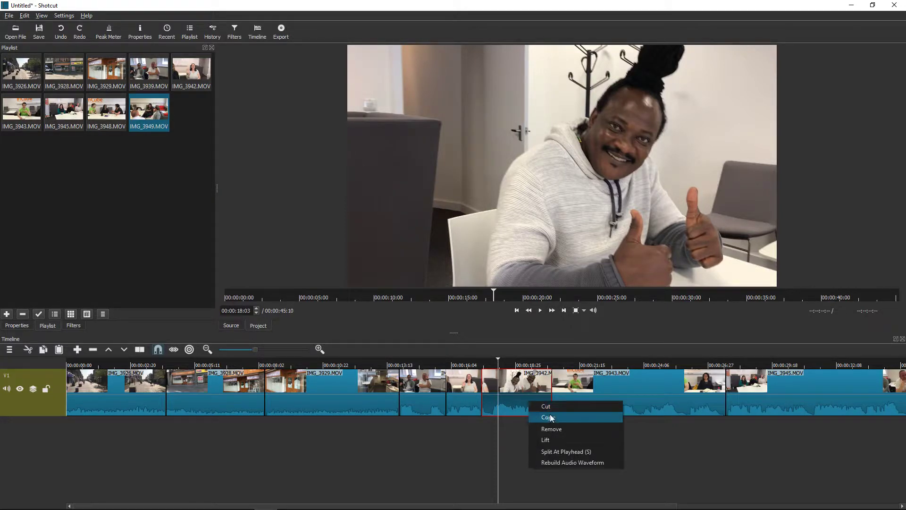
{"action": "left_click", "coordinate": [549, 407]}
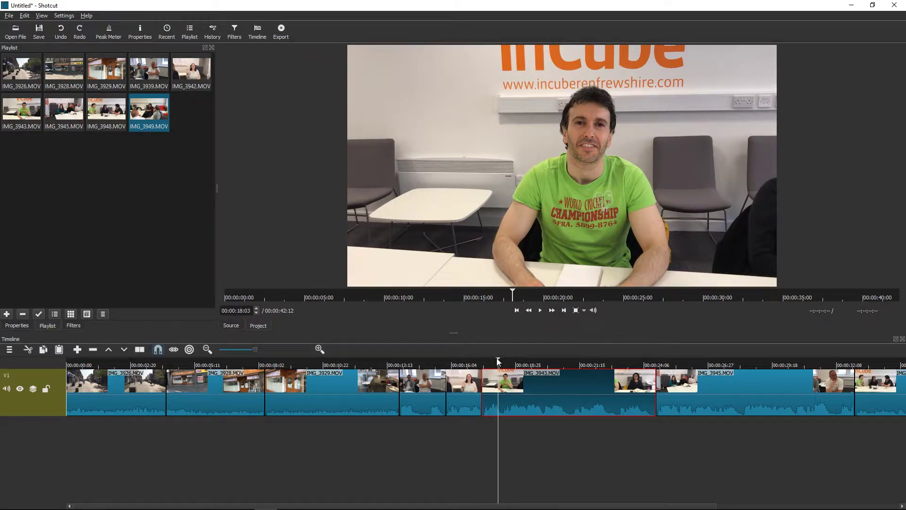
{"action": "left_click_drag", "start_coordinate": [498, 361], "coordinate": [883, 360]}
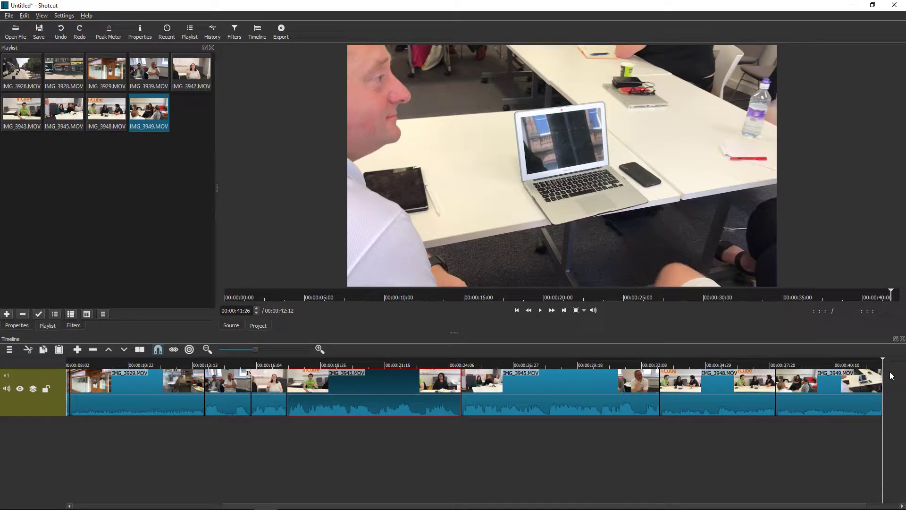
{"action": "key", "text": "a"}
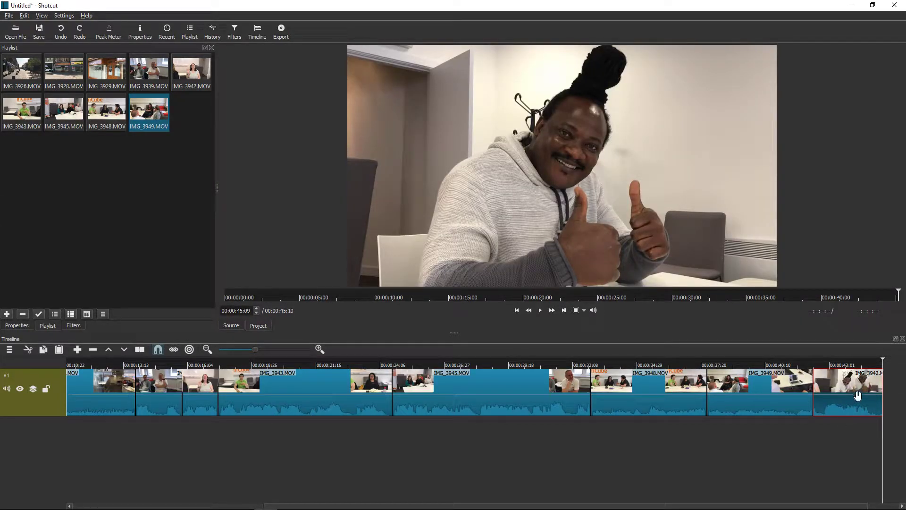
{"action": "left_click_drag", "start_coordinate": [884, 362], "coordinate": [843, 368]}
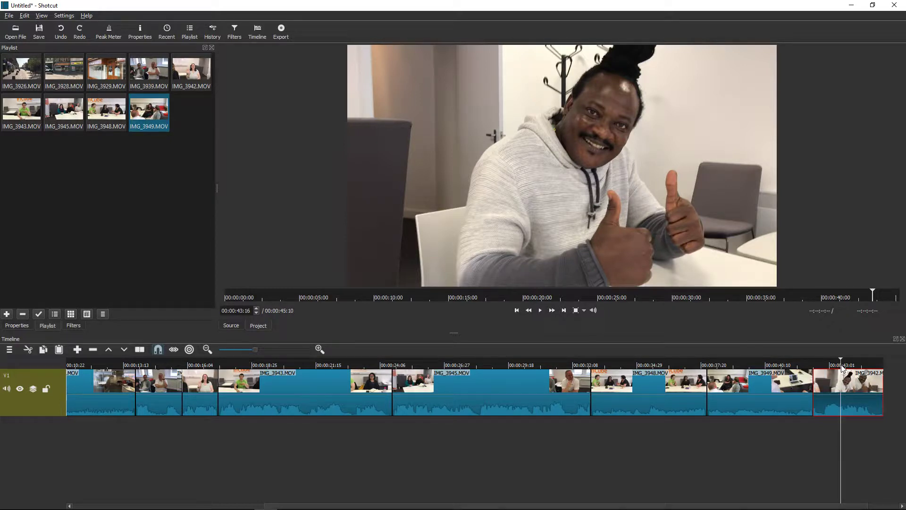
- Split IMG_3943.MOV at 00:00:18:17 and remove the part before the split
{"action": "left_click_drag", "start_coordinate": [842, 361], "coordinate": [245, 378]}
{"action": "right_click", "coordinate": [246, 392]}
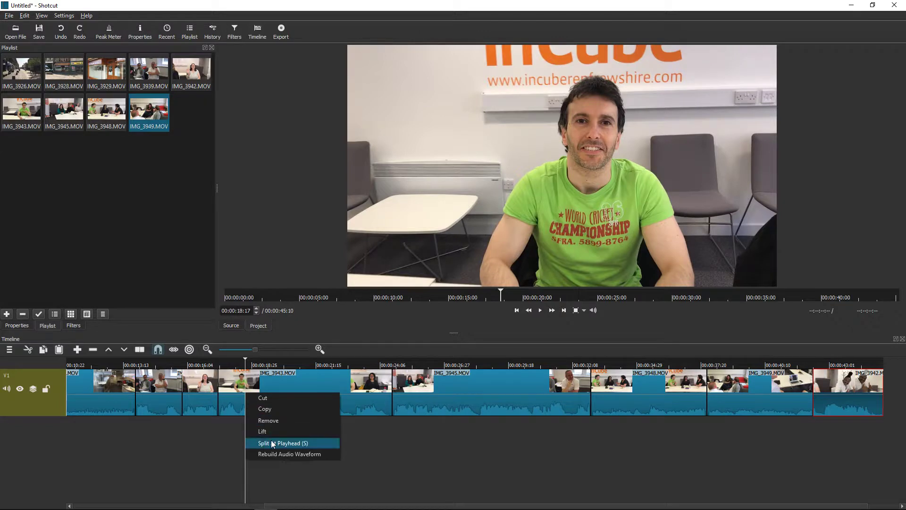
{"action": "left_click", "coordinate": [280, 444]}
{"action": "right_click", "coordinate": [234, 394]}
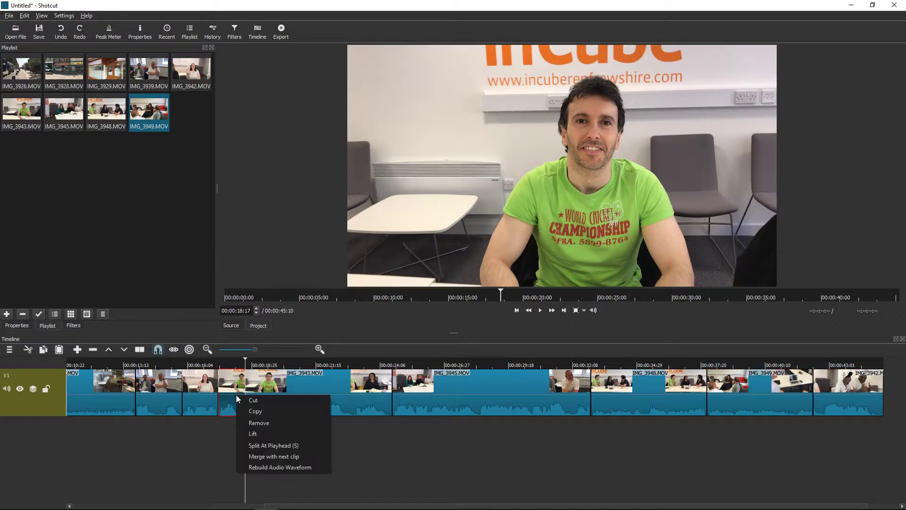
{"action": "left_click", "coordinate": [263, 423]}
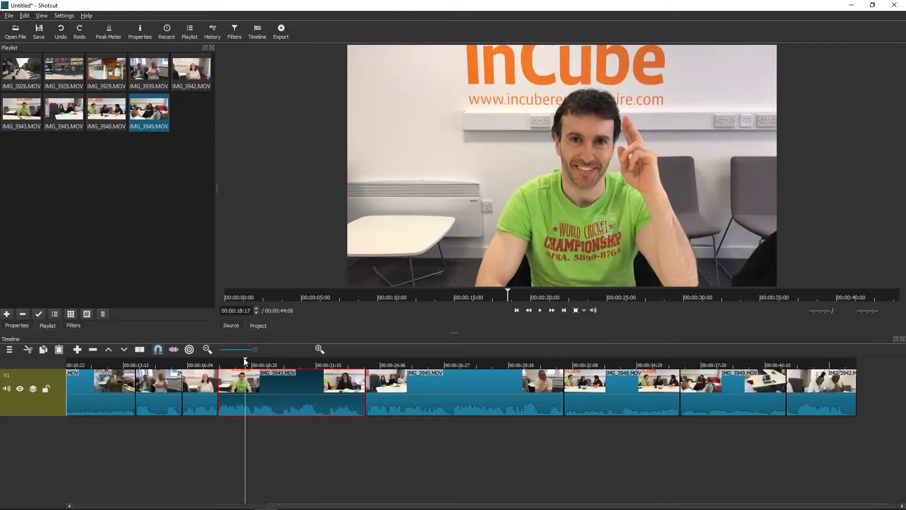
- Split IMG_3945.MOV at 00:00:24:03 and remove the short part before the split
{"action": "left_click_drag", "start_coordinate": [245, 361], "coordinate": [378, 366]}
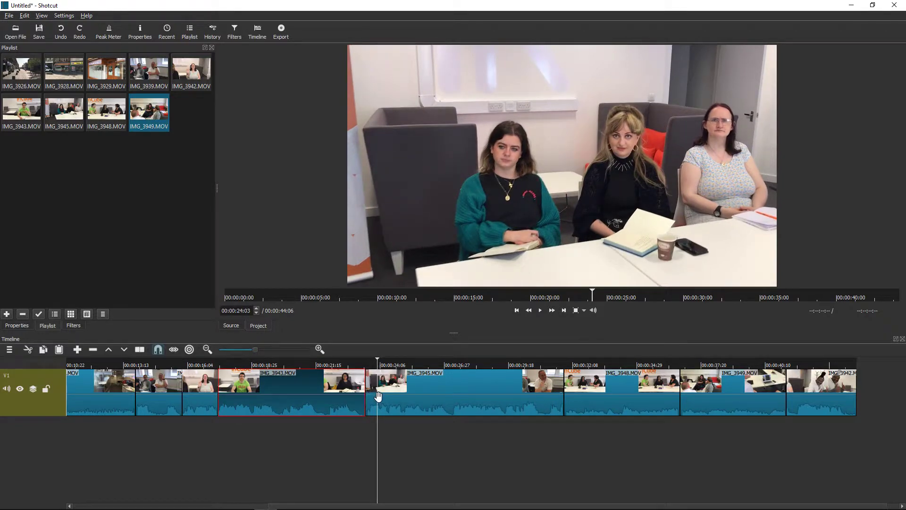
{"action": "right_click", "coordinate": [378, 398]}
{"action": "left_click", "coordinate": [413, 449]}
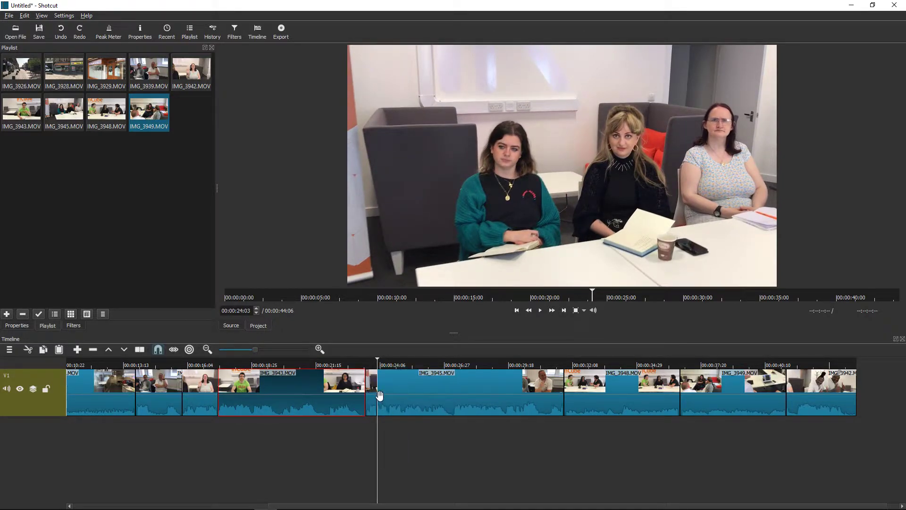
{"action": "right_click", "coordinate": [373, 398]}
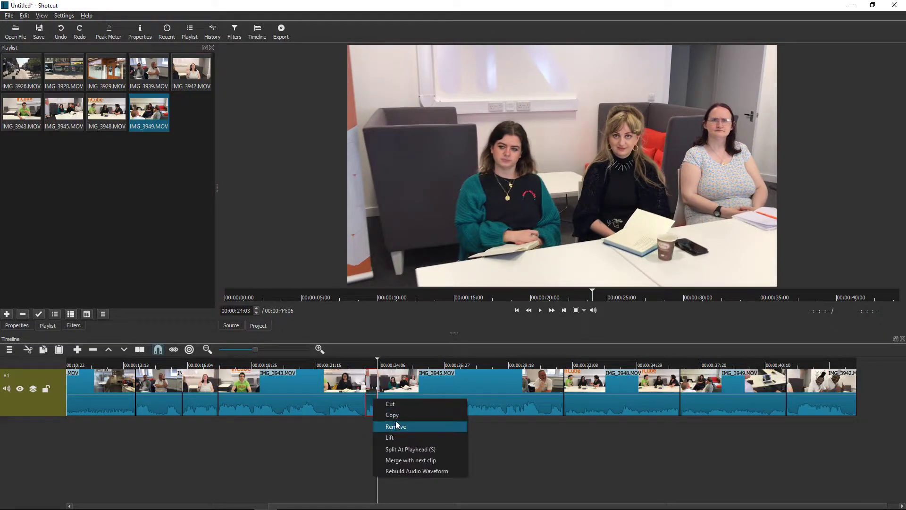
{"action": "left_click", "coordinate": [401, 427]}
- Split IMG_3948.MOV at 00:00:32:14 and remove the part before the split
{"action": "left_click_drag", "start_coordinate": [378, 359], "coordinate": [578, 368]}
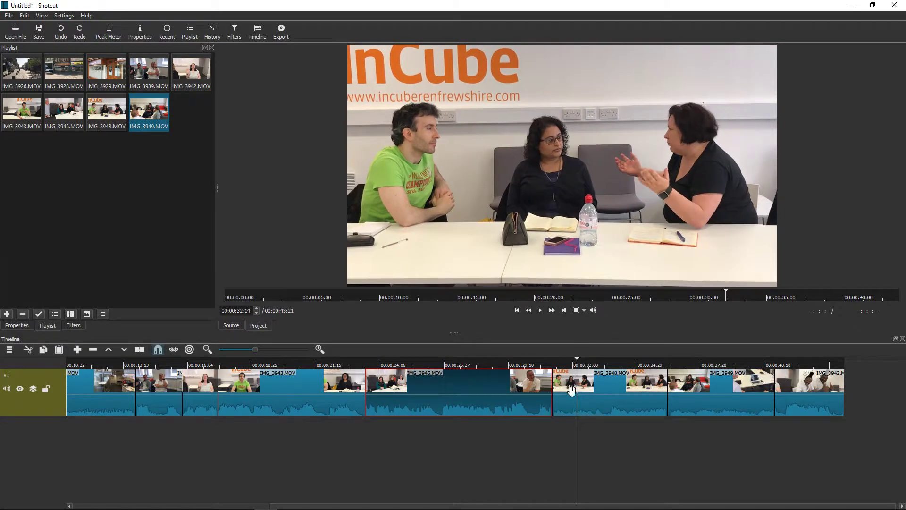
{"action": "right_click", "coordinate": [578, 396]}
{"action": "left_click", "coordinate": [611, 447]}
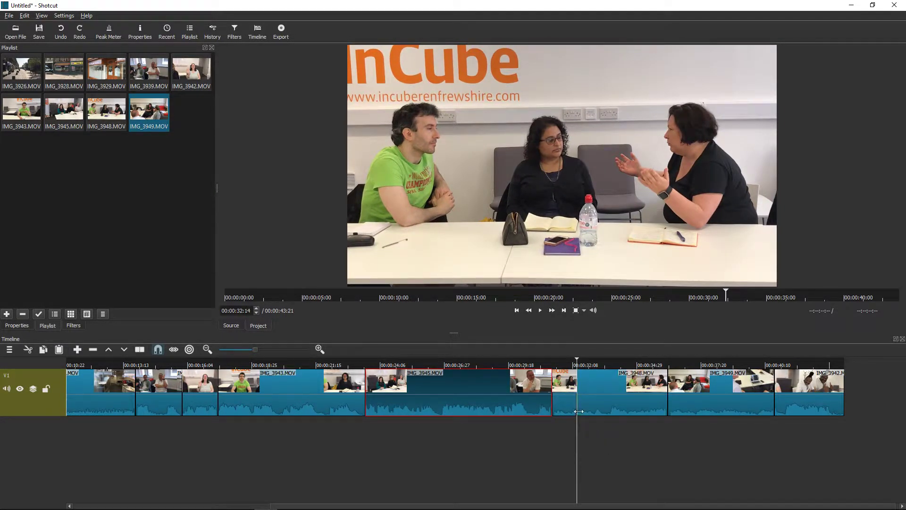
{"action": "right_click", "coordinate": [571, 403]}
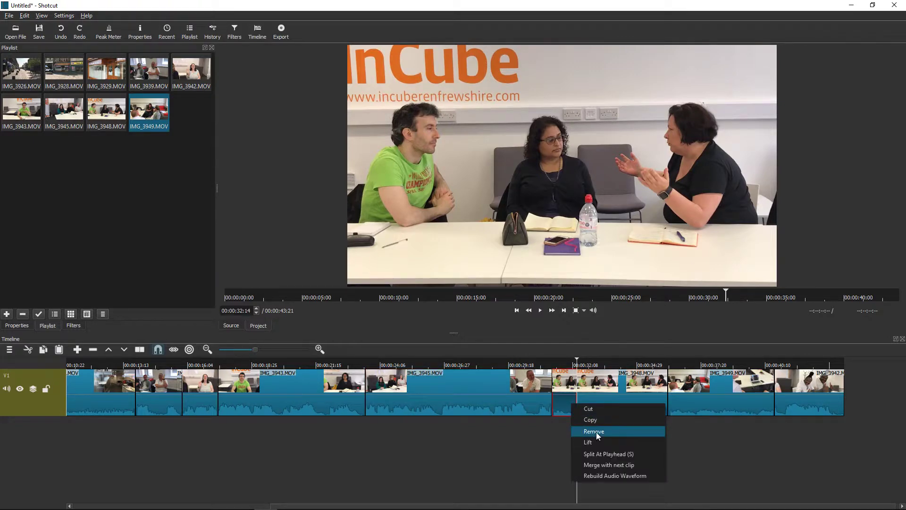
{"action": "left_click", "coordinate": [594, 431]}
- Set the speed of the opening street clip IMG_3926.MOV to 2x and remove the gap left behind it on track V1
{"action": "left_click_drag", "start_coordinate": [597, 360], "coordinate": [25, 368]}
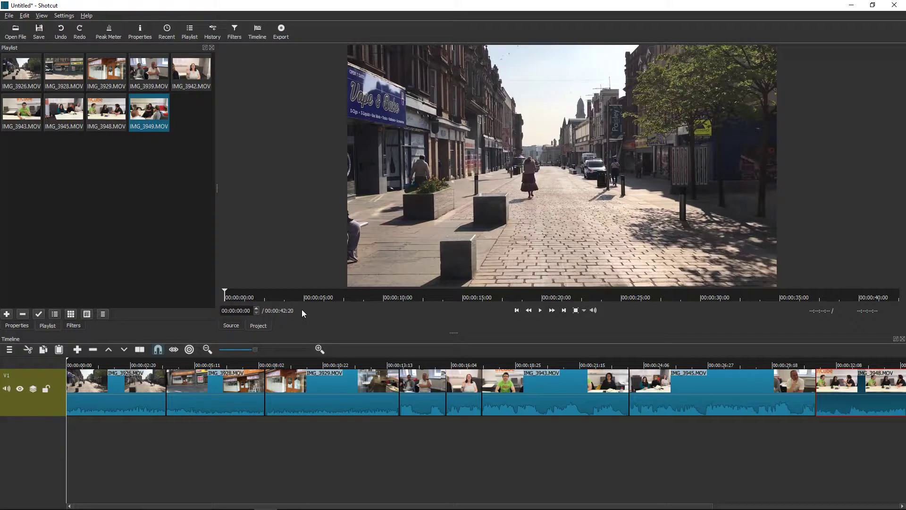
{"action": "left_click", "coordinate": [127, 395]}
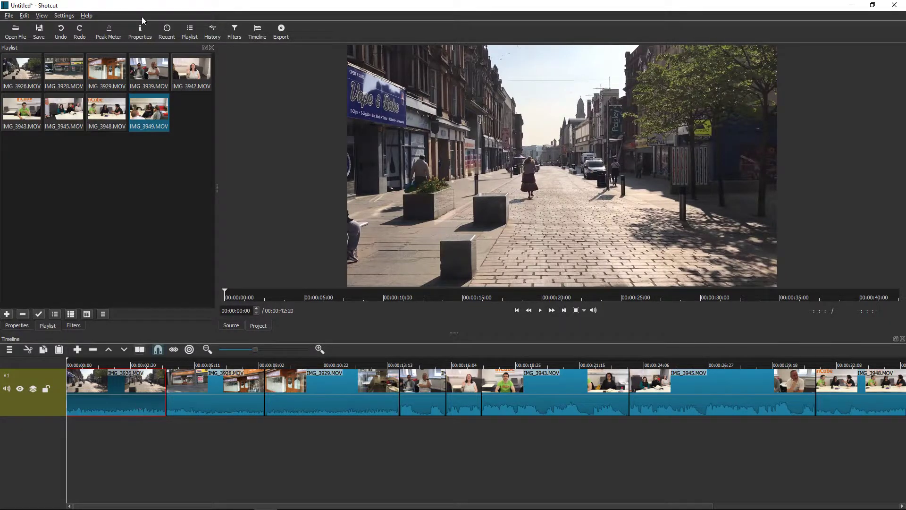
{"action": "left_click", "coordinate": [142, 37]}
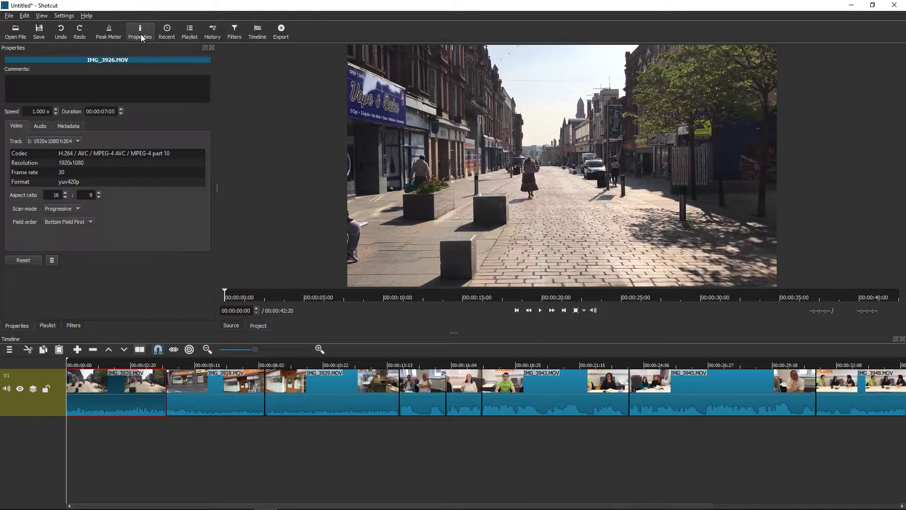
{"action": "left_click", "coordinate": [208, 392]}
{"action": "left_click", "coordinate": [133, 392]}
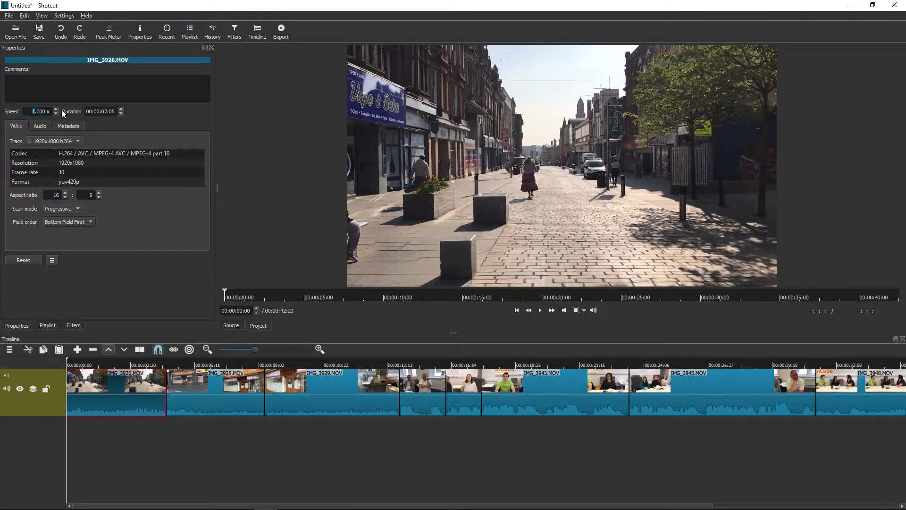
{"action": "left_click", "coordinate": [136, 412]}
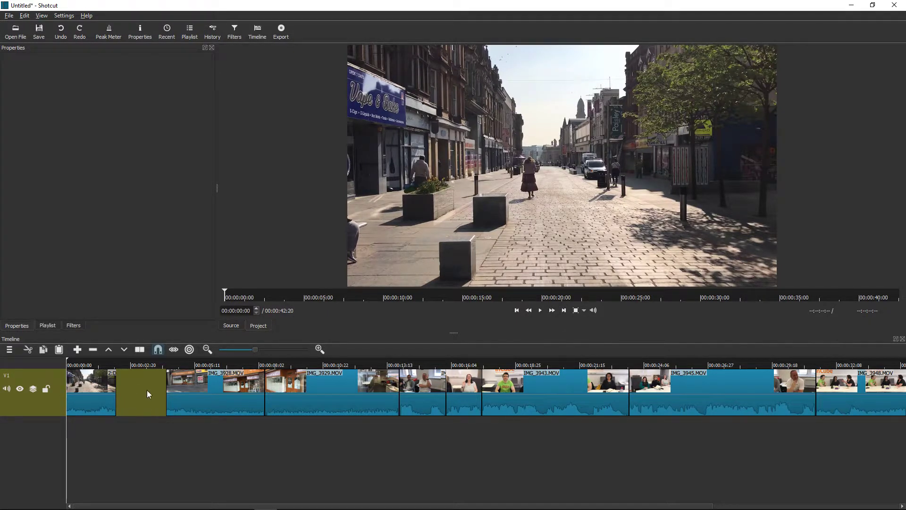
{"action": "right_click", "coordinate": [148, 388]}
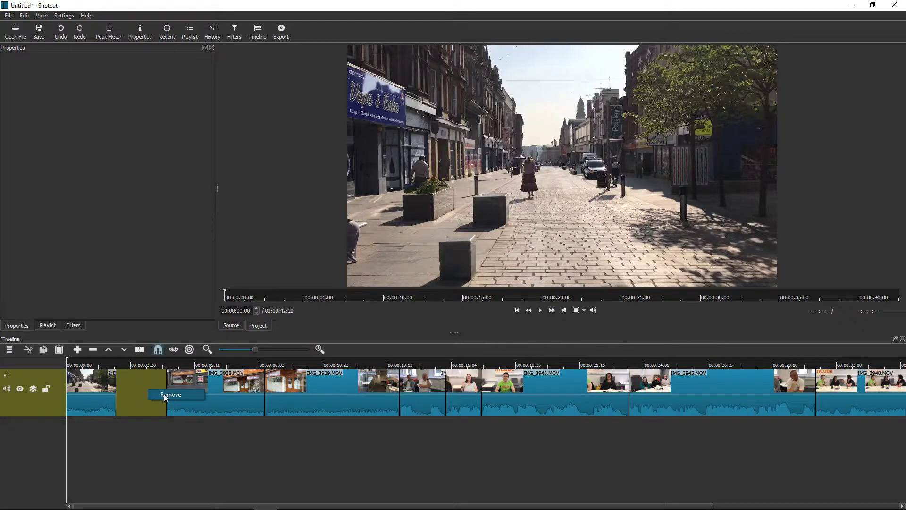
{"action": "left_click", "coordinate": [164, 395]}
- Set the speed of IMG_3928.MOV to 2x and remove the gap left behind it on track V1
{"action": "left_click", "coordinate": [161, 393]}
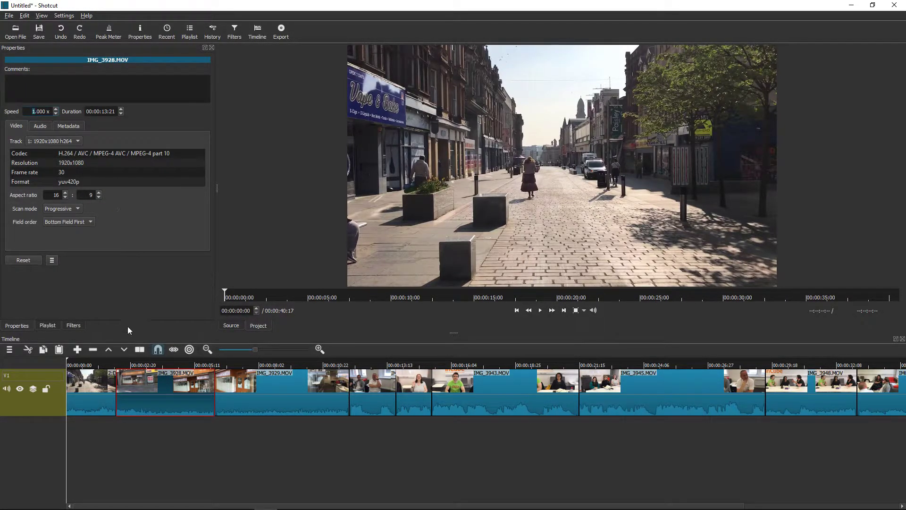
{"action": "left_click", "coordinate": [155, 367]}
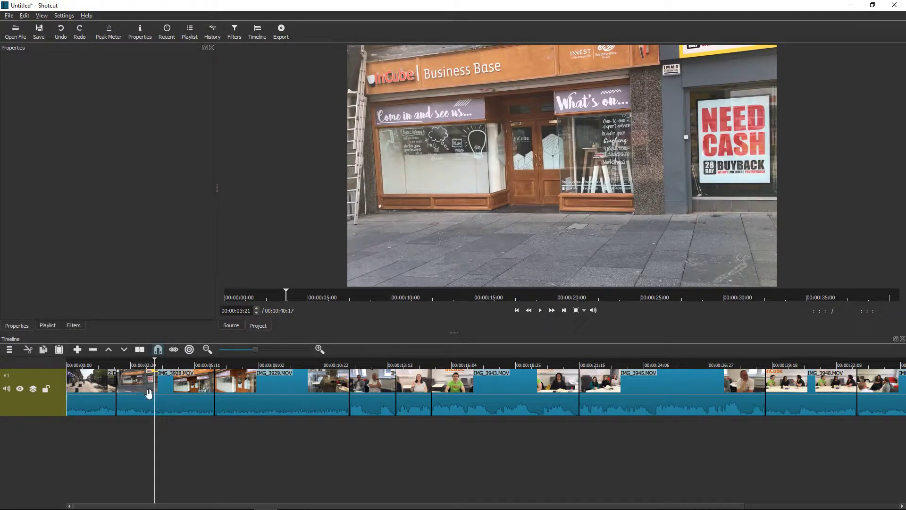
{"action": "left_click", "coordinate": [147, 386]}
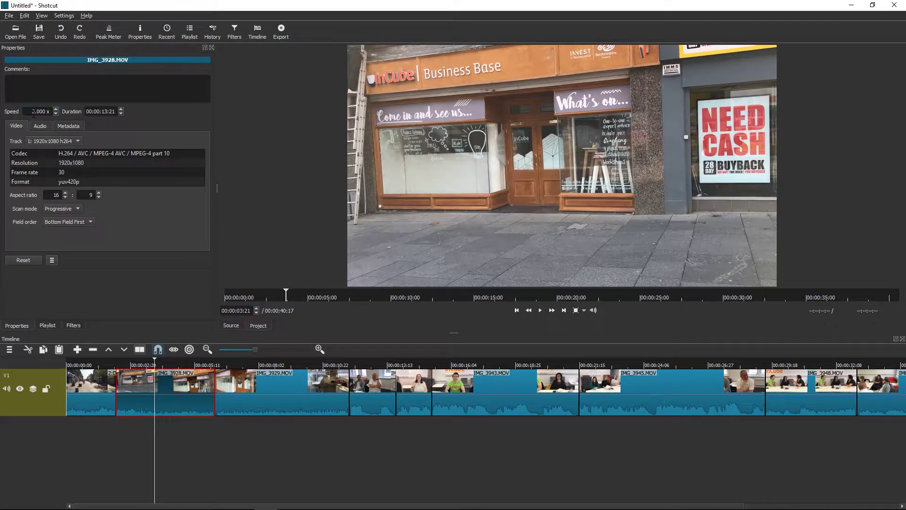
{"action": "key", "text": "Return"}
{"action": "left_click", "coordinate": [195, 388]}
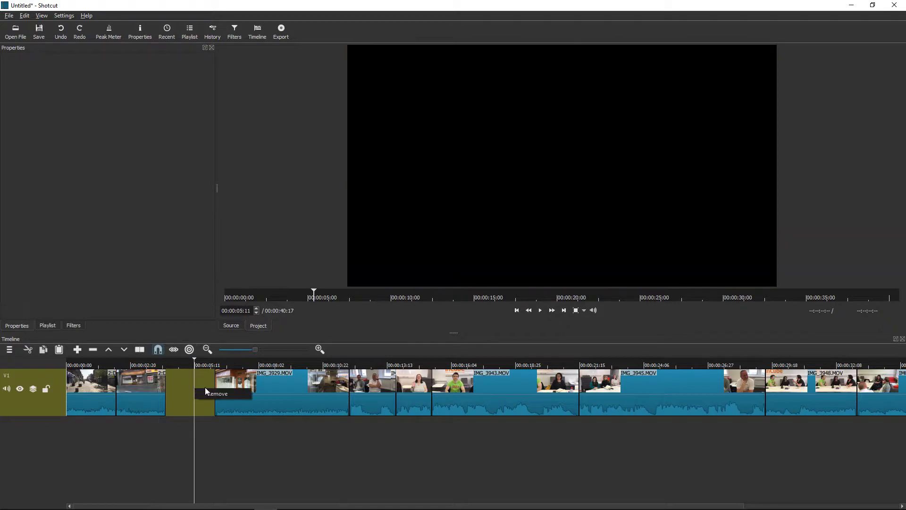
{"action": "key", "text": "Delete"}
- Set the speed of IMG_3929.MOV to 1.5x and remove the gap left behind it on track V1
{"action": "left_click", "coordinate": [230, 389]}
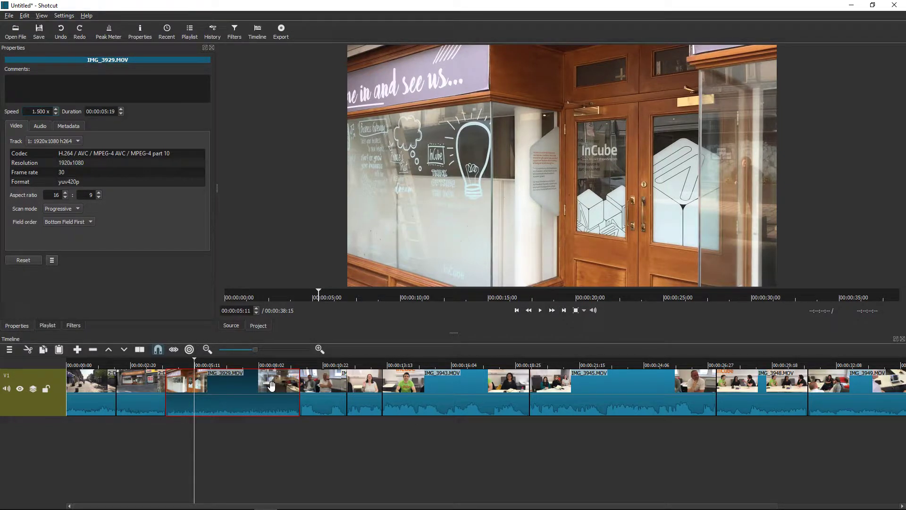
{"action": "key", "text": "Return"}
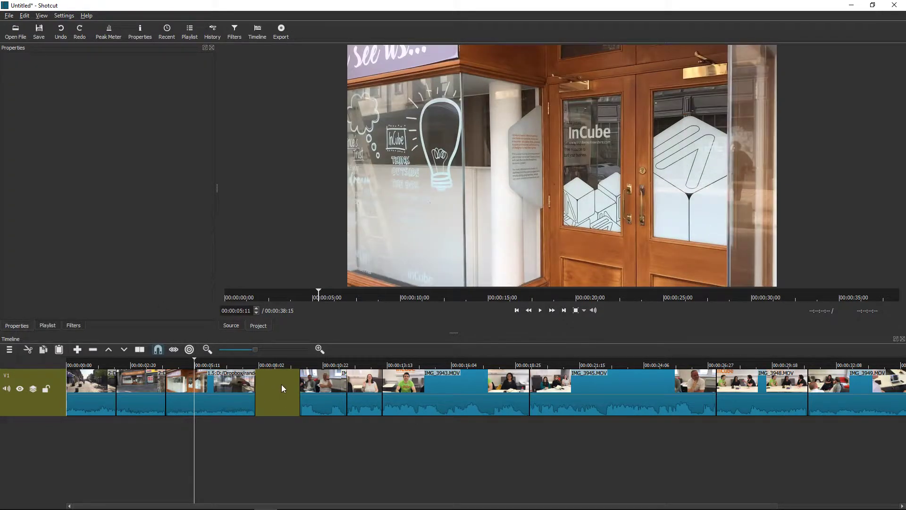
{"action": "left_click", "coordinate": [282, 388]}
{"action": "key", "text": "Delete"}
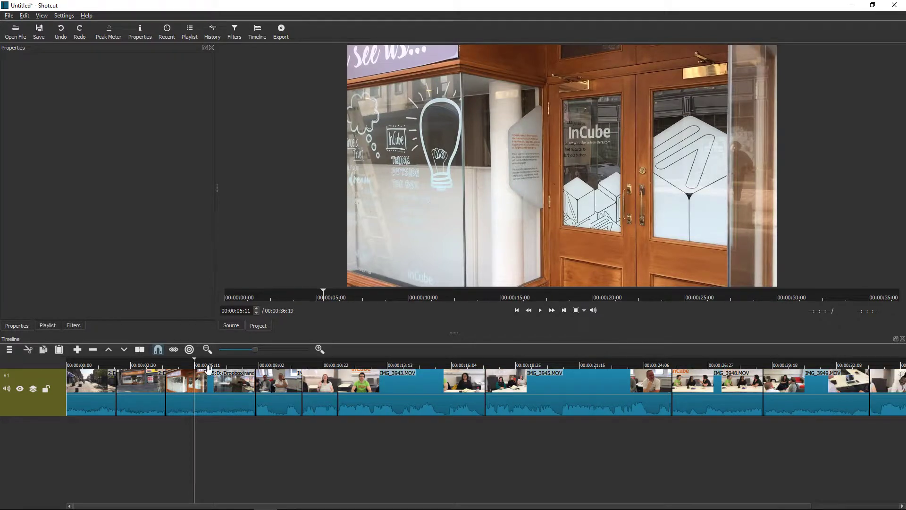
- Split the sped-up IMG_3929.MOV at 00:00:05:28, before the camera closes in on the doors, and set the second part's speed to 1x
{"action": "left_click", "coordinate": [192, 363]}
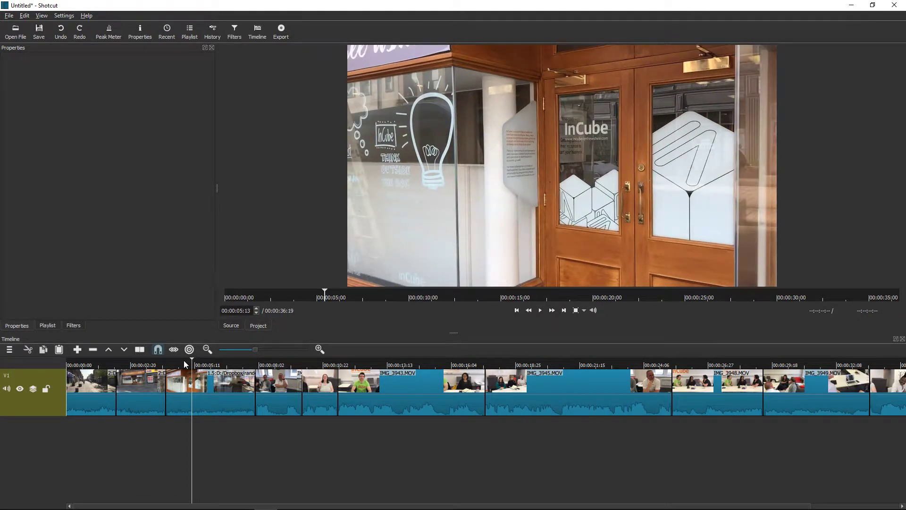
{"action": "left_click_drag", "start_coordinate": [184, 361], "coordinate": [209, 358]}
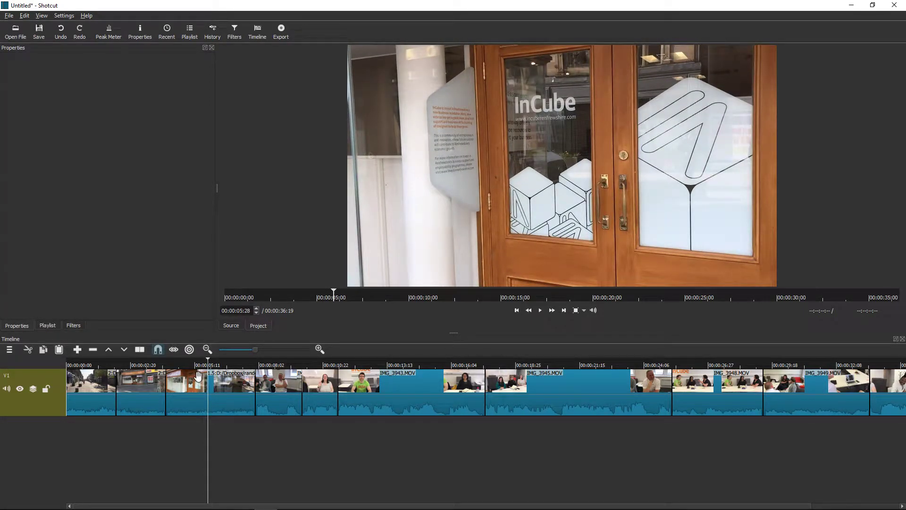
{"action": "right_click", "coordinate": [207, 396]}
{"action": "left_click", "coordinate": [244, 448]}
{"action": "left_click", "coordinate": [187, 400]}
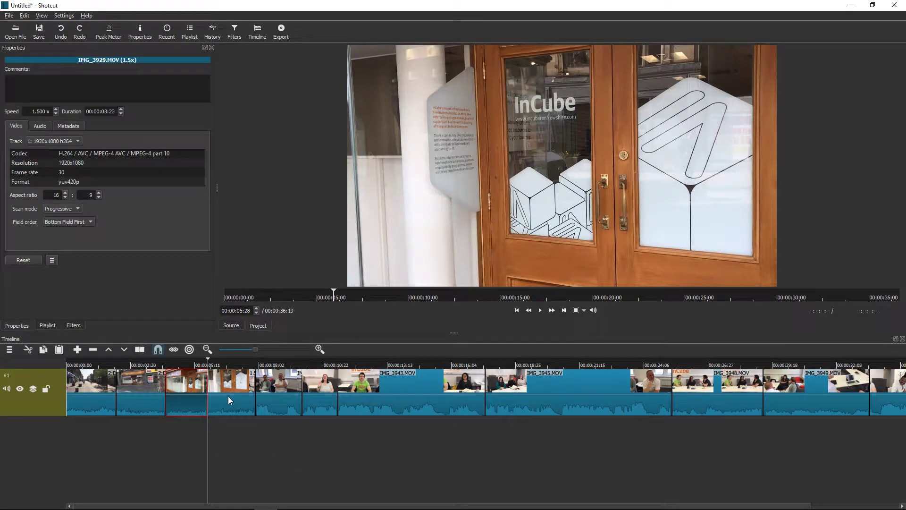
{"action": "left_click", "coordinate": [228, 399]}
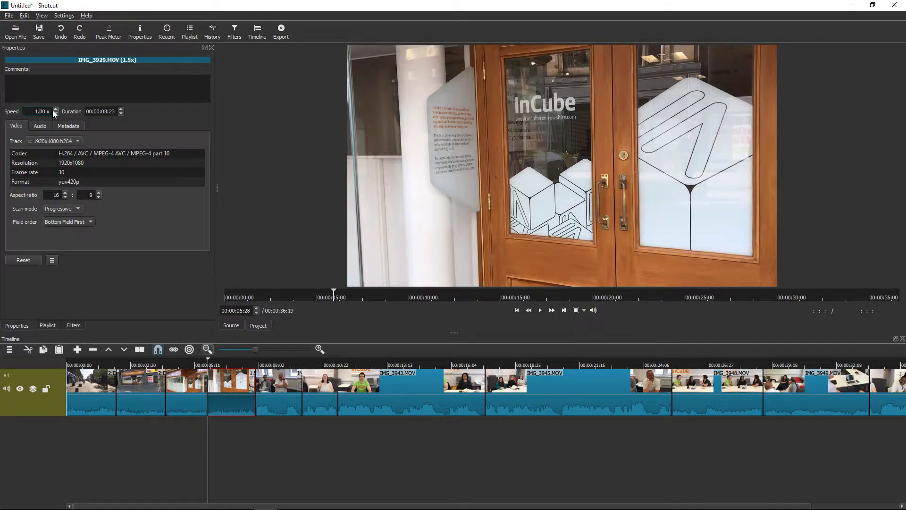
{"action": "key", "text": "Return"}
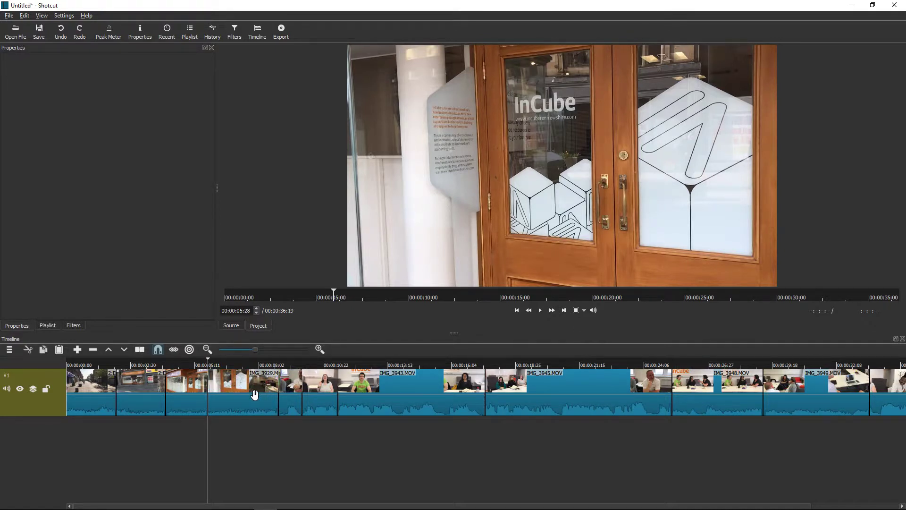
- Split the normal-speed part of IMG_3929.MOV at 00:00:07:02 and set the part after the split to 0.5x speed
{"action": "left_click_drag", "start_coordinate": [215, 355], "coordinate": [236, 354]}
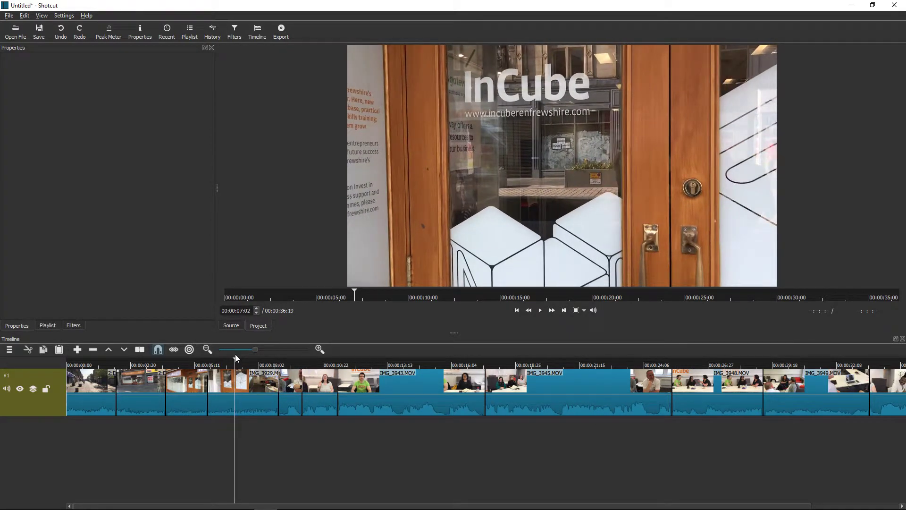
{"action": "right_click", "coordinate": [236, 388]}
{"action": "left_click", "coordinate": [270, 440]}
{"action": "left_click", "coordinate": [260, 399]}
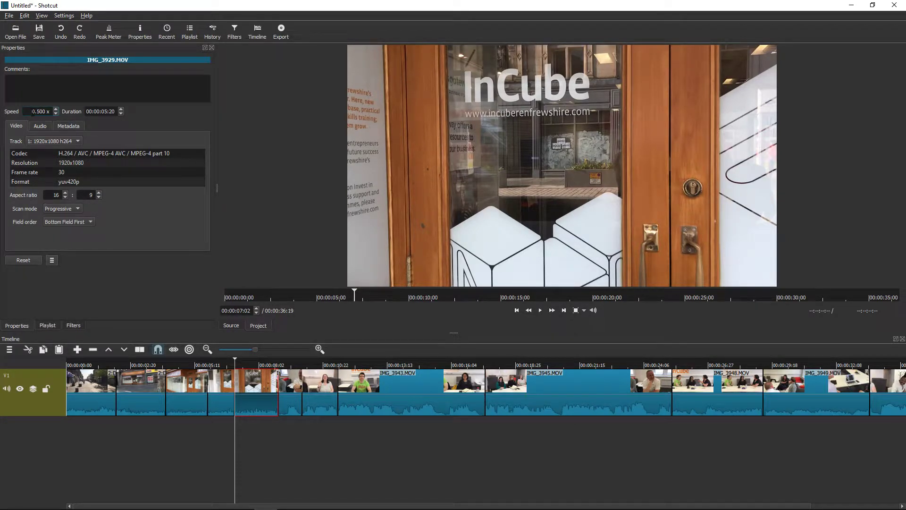
{"action": "key", "text": "Return"}
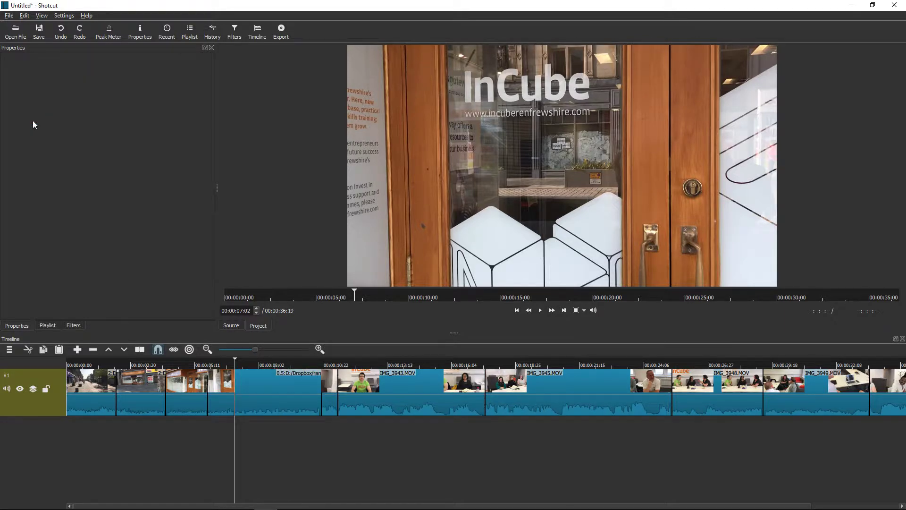
- Play back the edited timeline from the opening street clip and pause during the final thumbs-up shot
{"action": "left_click", "coordinate": [295, 399]}
{"action": "left_click_drag", "start_coordinate": [236, 359], "coordinate": [92, 363]}
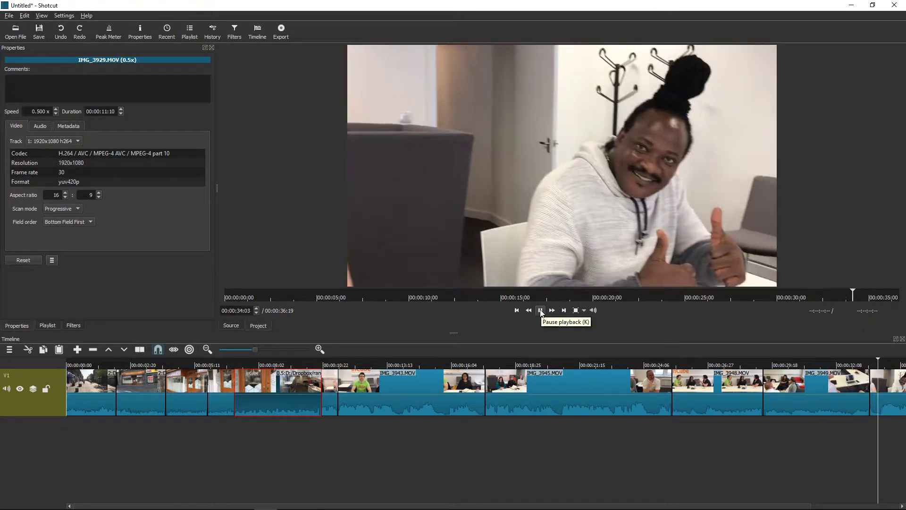
{"action": "left_click", "coordinate": [541, 311]}
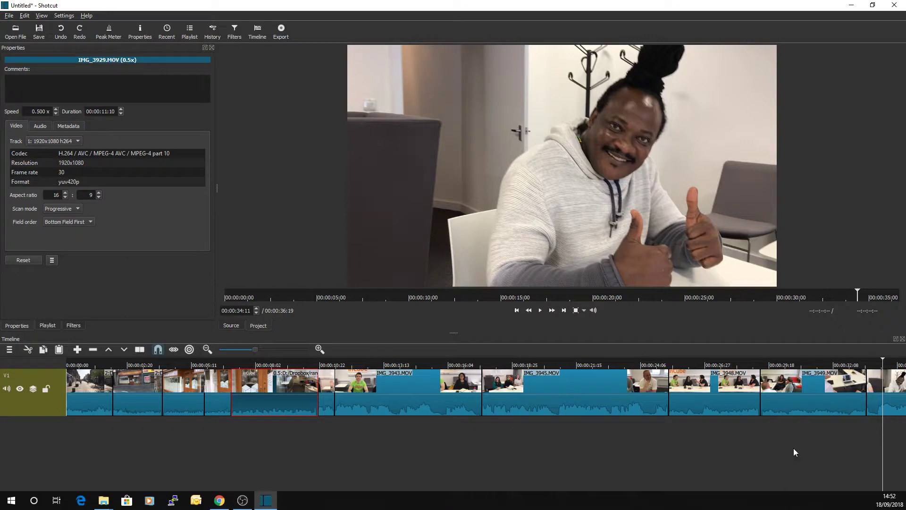
- Split the thumbs-up clip IMG_3942.MOV at 00:00:34:14, set the second part's speed to 0.5x, and scrub through the slowed section
{"action": "left_click_drag", "start_coordinate": [886, 362], "coordinate": [831, 361]}
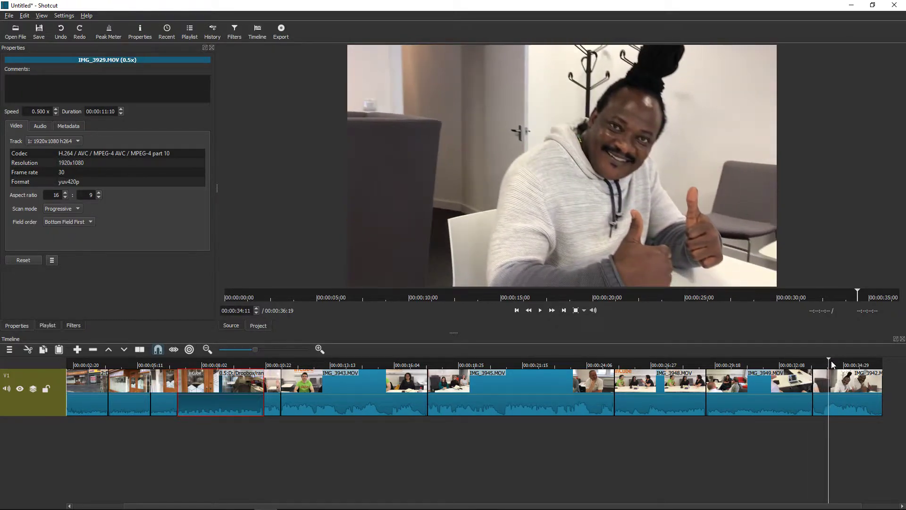
{"action": "right_click", "coordinate": [831, 392]}
{"action": "left_click", "coordinate": [849, 443]}
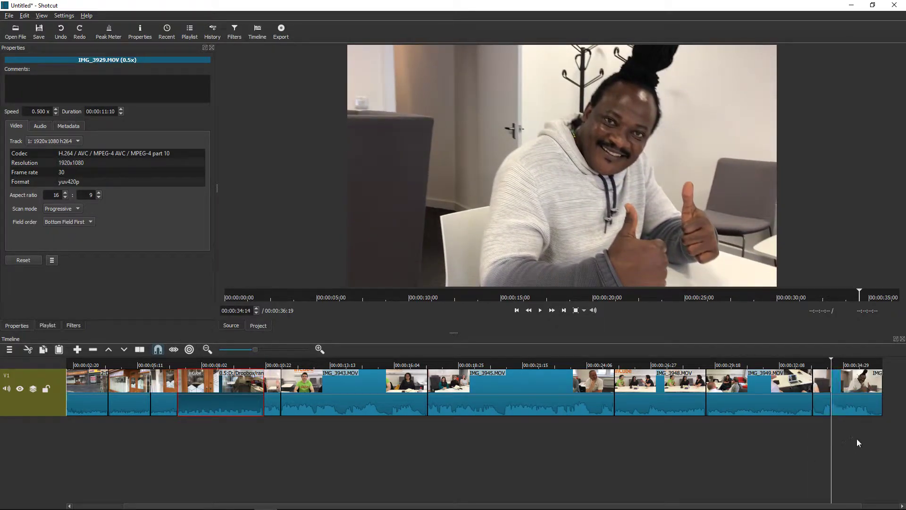
{"action": "left_click", "coordinate": [852, 390]}
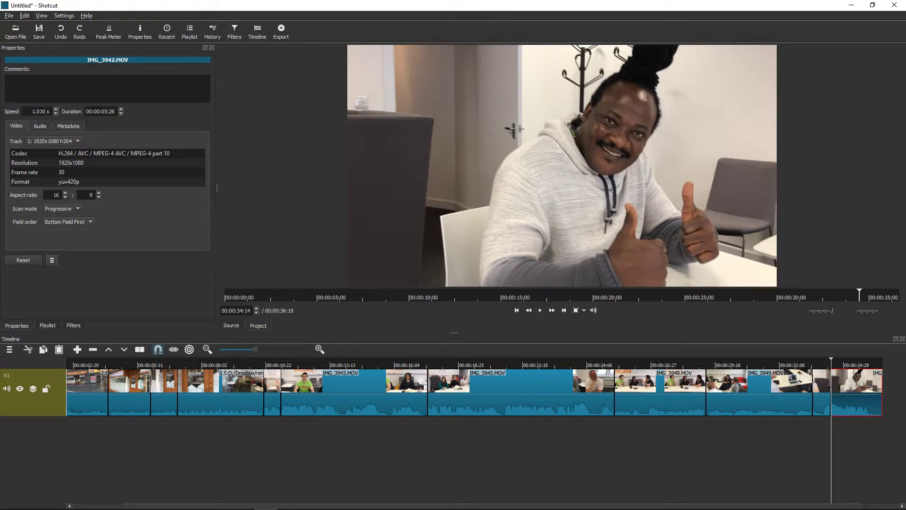
{"action": "double_click", "coordinate": [41, 112]}
{"action": "key", "text": "Return"}
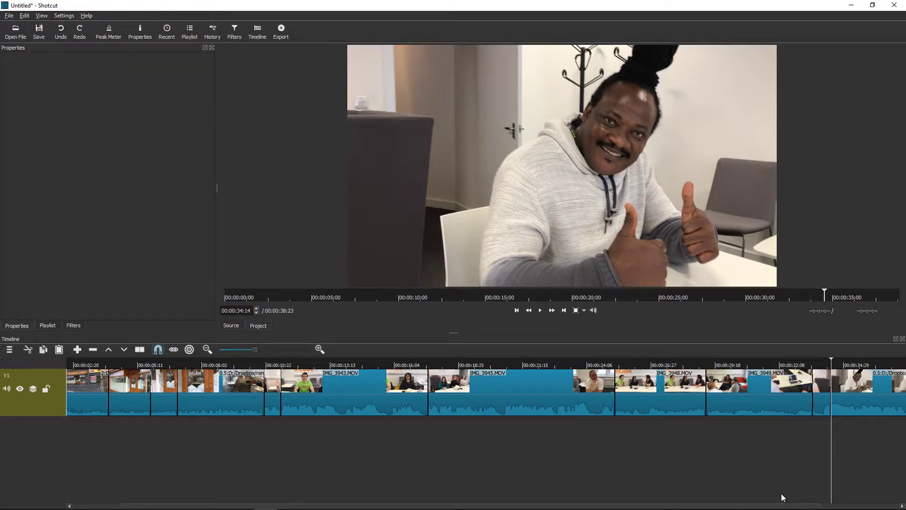
{"action": "scroll", "coordinate": [755, 392], "scroll_direction": "down", "scroll_amount": 3}
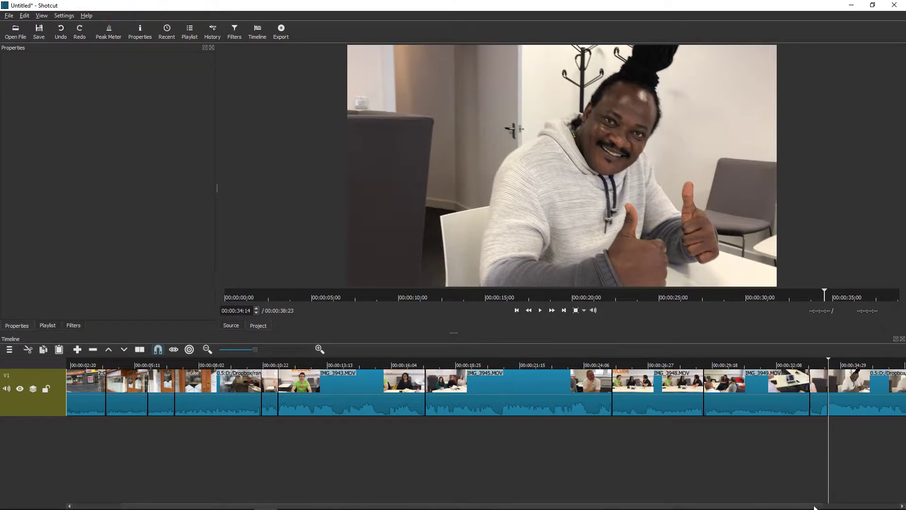
{"action": "left_click_drag", "start_coordinate": [742, 360], "coordinate": [805, 357]}
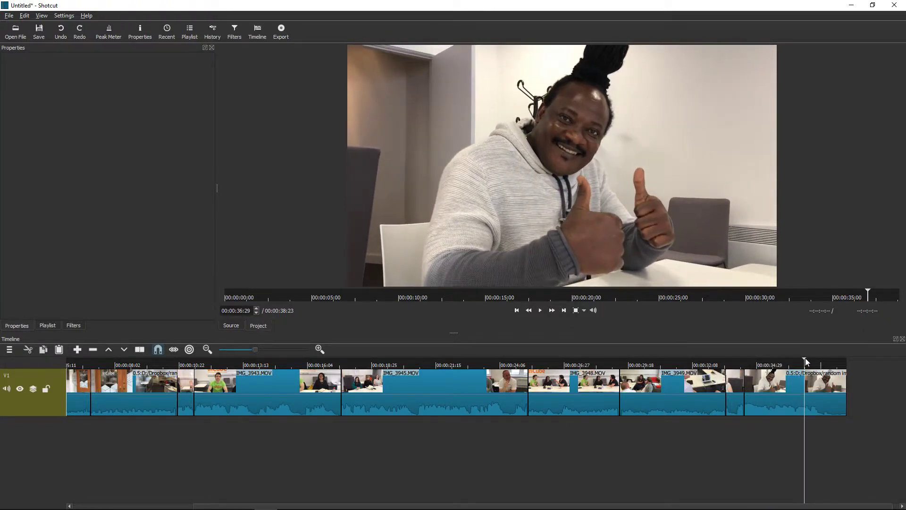
- Split the slowed thumbs-up clip IMG_3942.MOV at 00:00:37:00 and set the last part's speed to 0.25x
{"action": "right_click", "coordinate": [811, 402]}
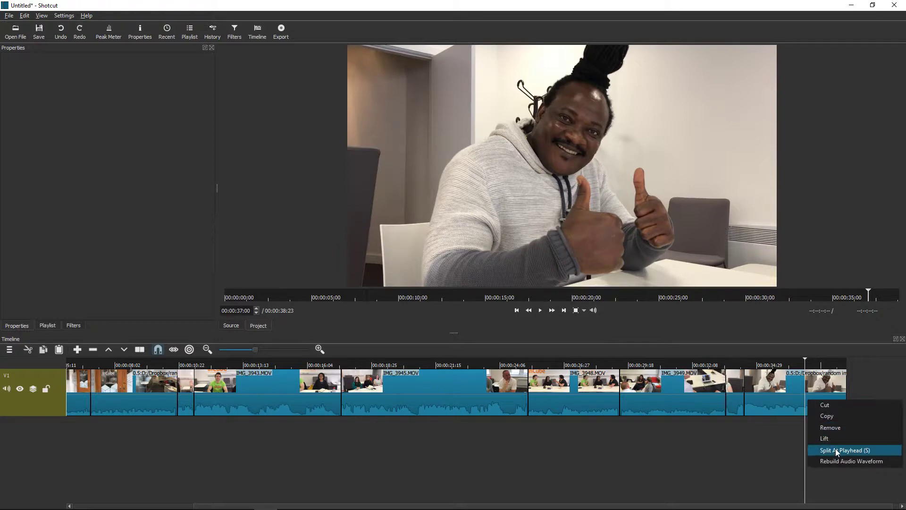
{"action": "left_click", "coordinate": [829, 448]}
{"action": "left_click", "coordinate": [828, 397]}
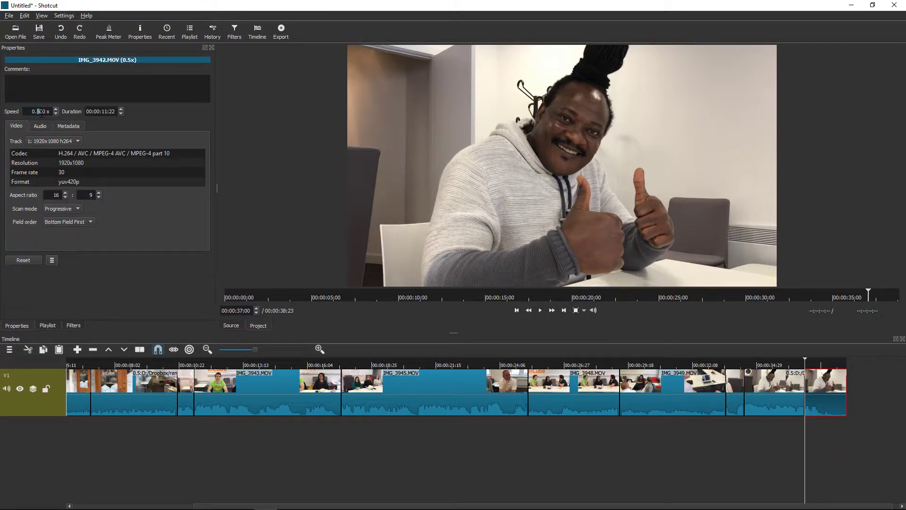
{"action": "left_click", "coordinate": [56, 113]}
{"action": "key", "text": "Return"}
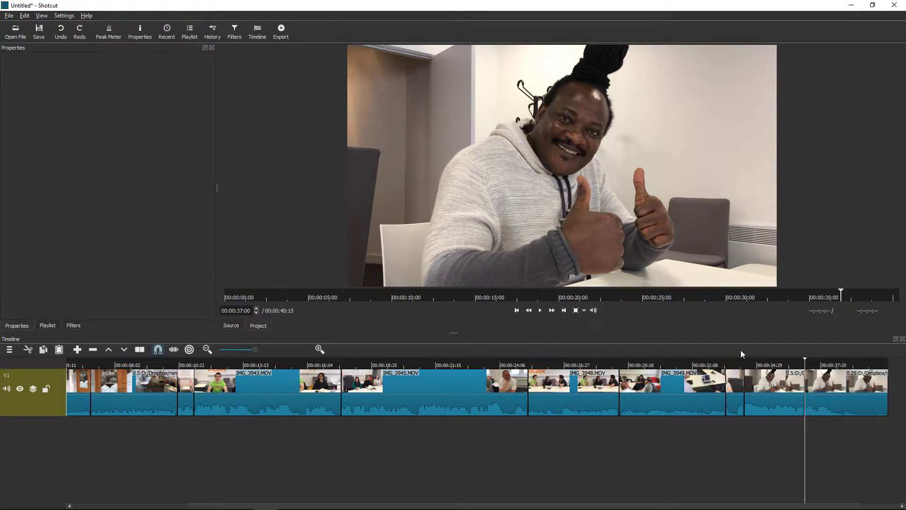
- Play back the timeline from 00:00:29:29 through the slowed thumbs-up ending and return the playhead to the start
{"action": "left_click_drag", "start_coordinate": [804, 361], "coordinate": [639, 367]}
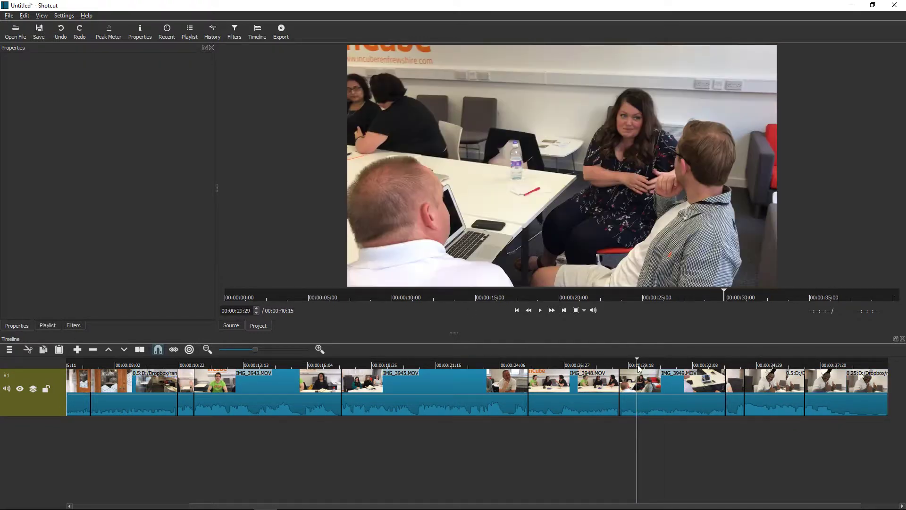
{"action": "left_click", "coordinate": [541, 310]}
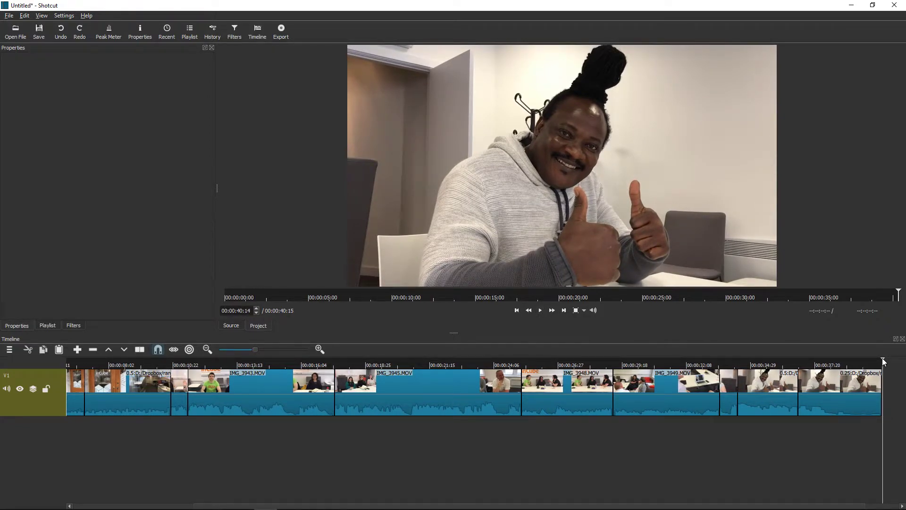
{"action": "left_click_drag", "start_coordinate": [151, 367], "coordinate": [59, 362]}
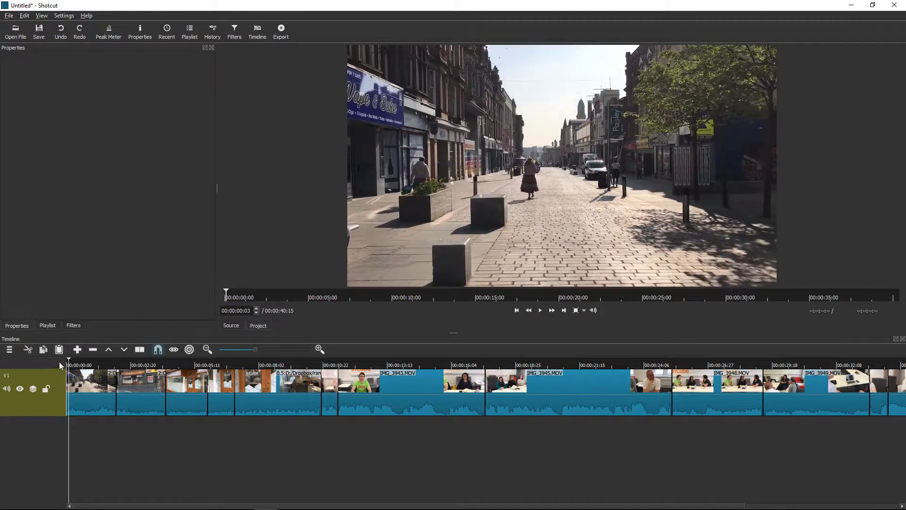
{"action": "left_click", "coordinate": [66, 359]}
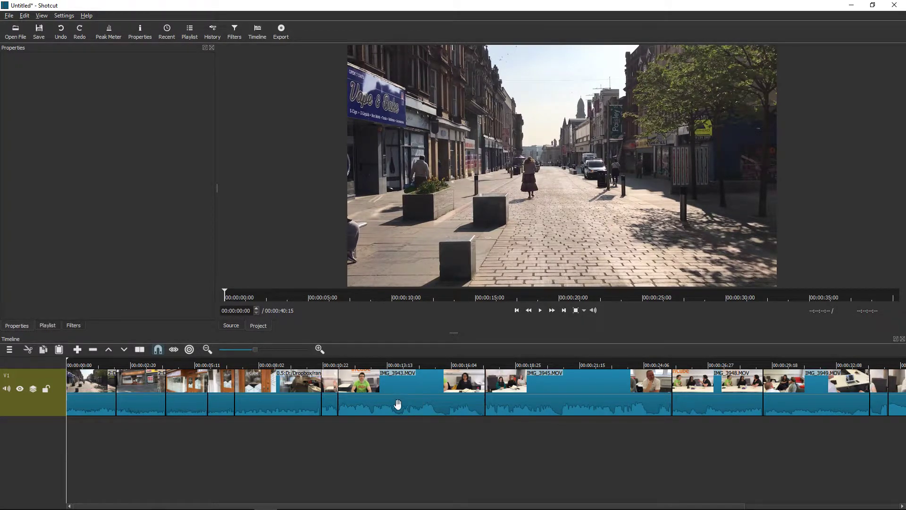
- Add a Text video filter to the opening street clip IMG_3926.MOV
{"action": "left_click", "coordinate": [98, 384]}
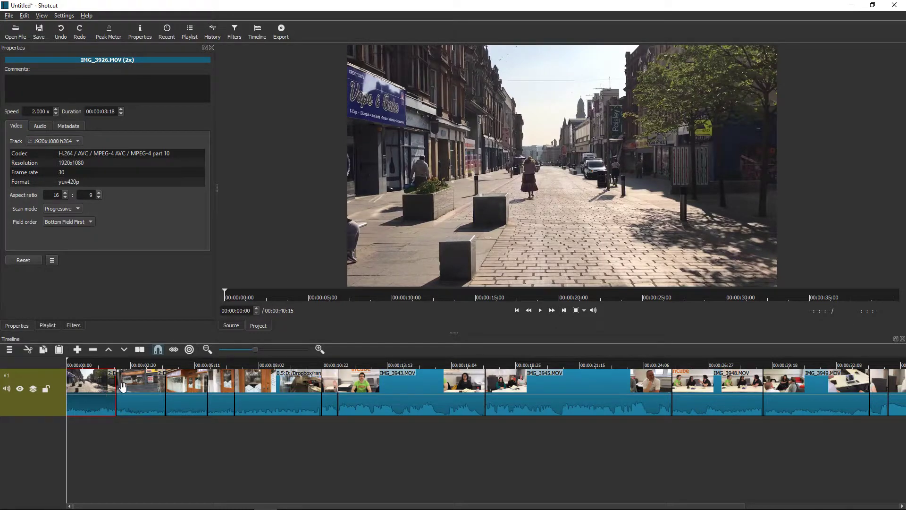
{"action": "left_click", "coordinate": [235, 30]}
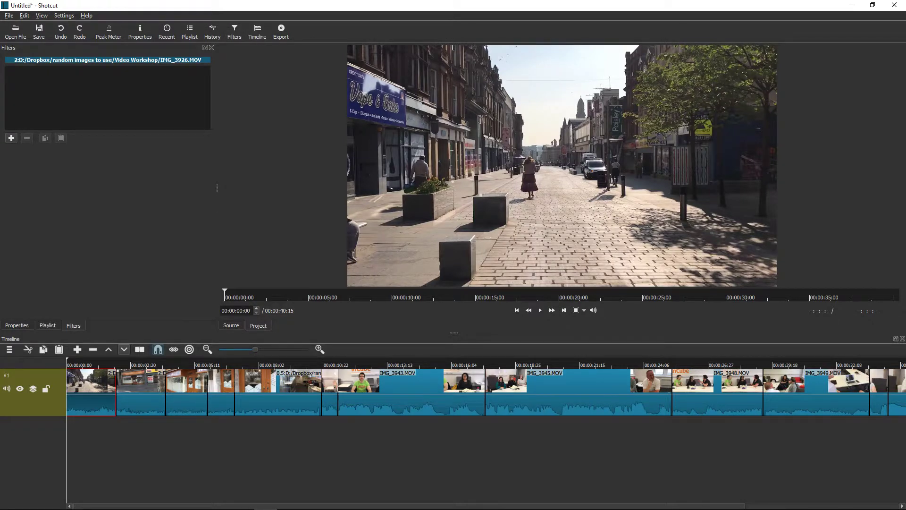
{"action": "left_click", "coordinate": [11, 137]}
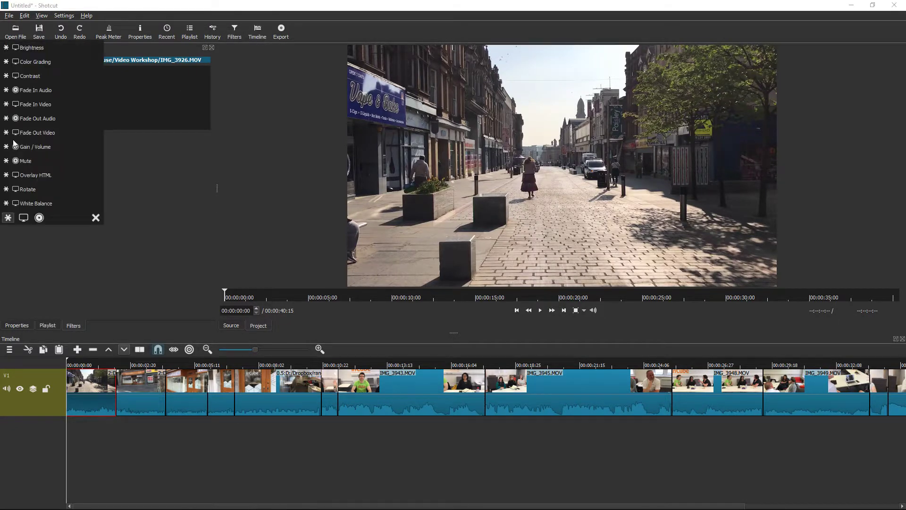
{"action": "left_click", "coordinate": [23, 217]}
{"action": "scroll", "coordinate": [85, 98], "scroll_direction": "down", "scroll_amount": 10}
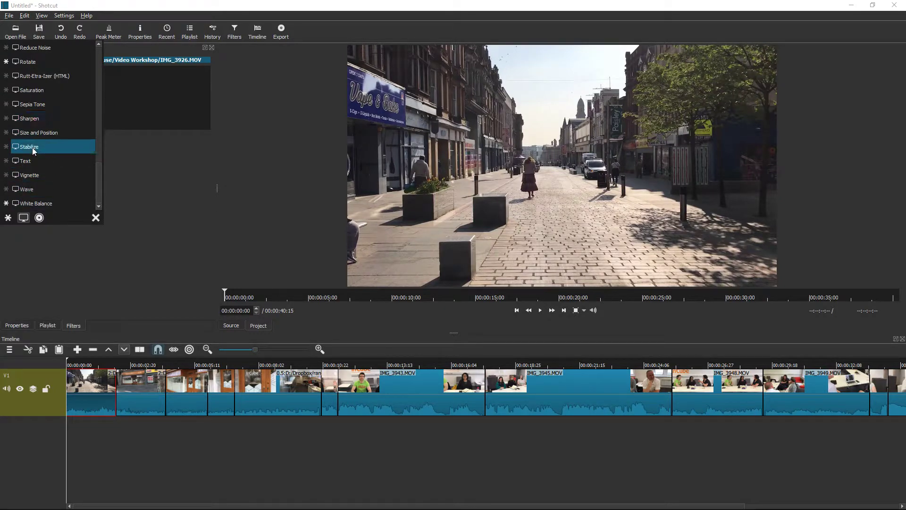
{"action": "key", "text": "Escape"}
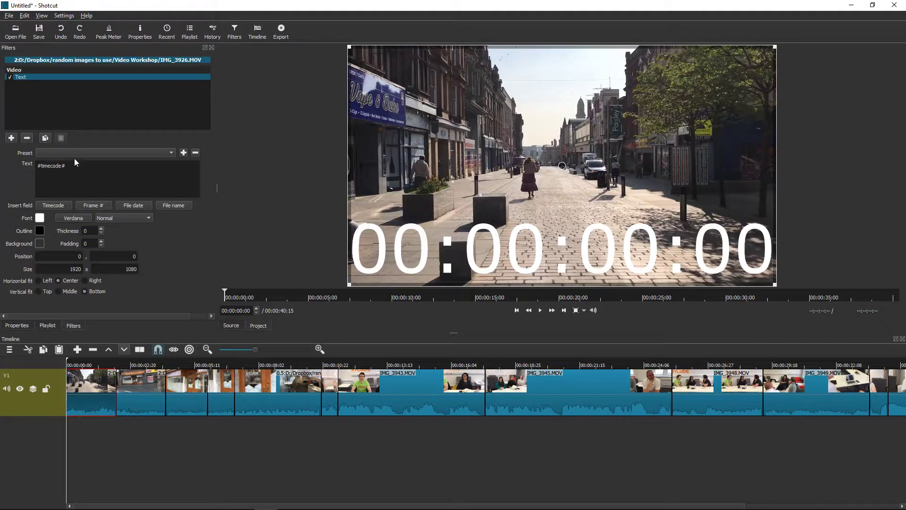
- Replace the default timecode text in the Text filter with "Walking down the street"
{"action": "left_click_drag", "start_coordinate": [74, 164], "coordinate": [9, 169]}
{"action": "type", "text": "Waling down y"}
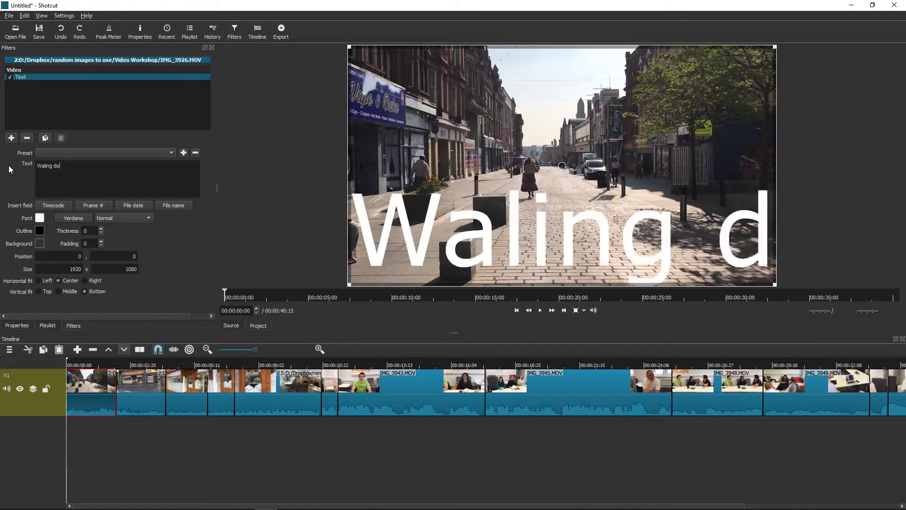
{"action": "key", "text": "BackSpace"}
{"action": "key", "text": "BackSpace"}
{"action": "key", "text": "BackSpace"}
{"action": "key", "text": "BackSpace"}
{"action": "key", "text": "BackSpace"}
{"action": "key", "text": "BackSpace"}
{"action": "key", "text": "BackSpace"}
{"action": "key", "text": "BackSpace"}
{"action": "key", "text": "BackSpace"}
{"action": "key", "text": "BackSpace"}
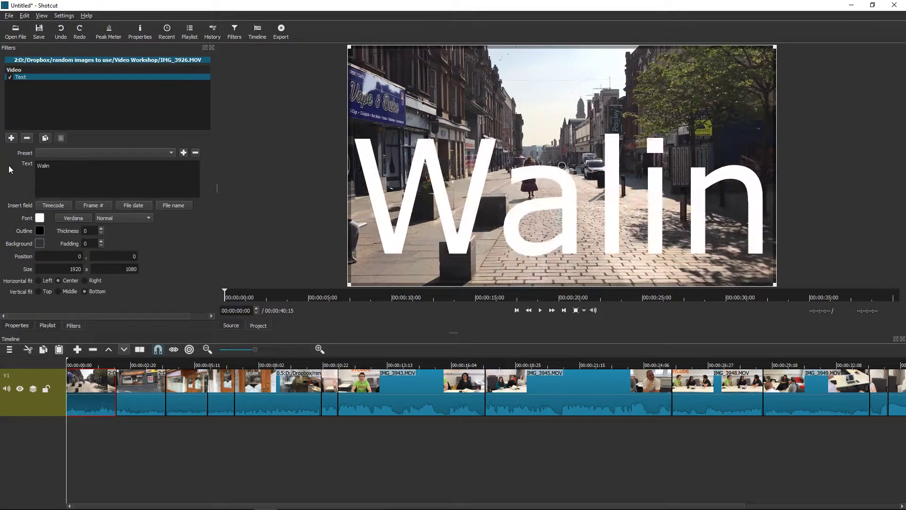
{"action": "type", "text": "king d"}
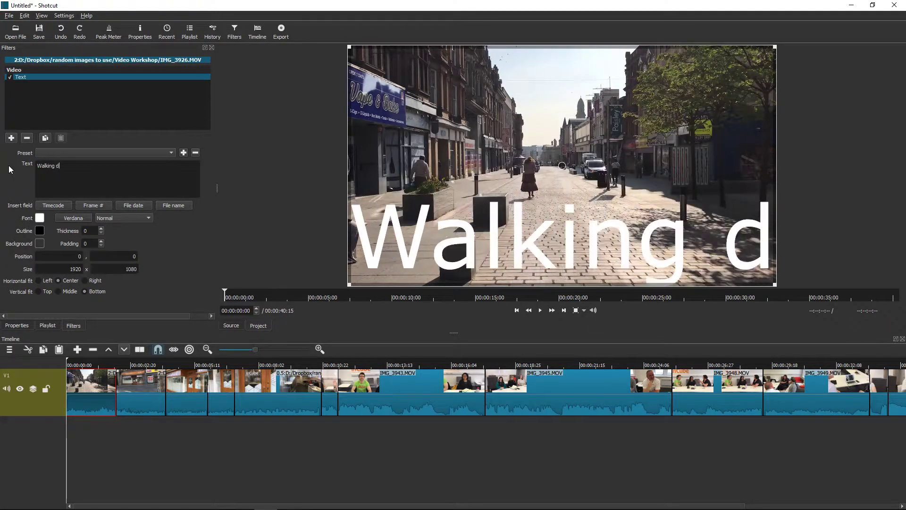
{"action": "type", "text": "own the stret"}
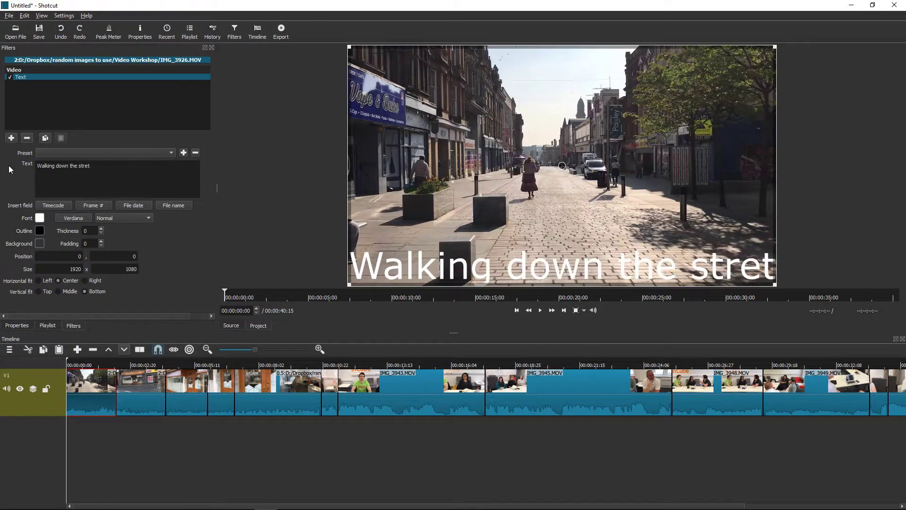
{"action": "key", "text": "BackSpace"}
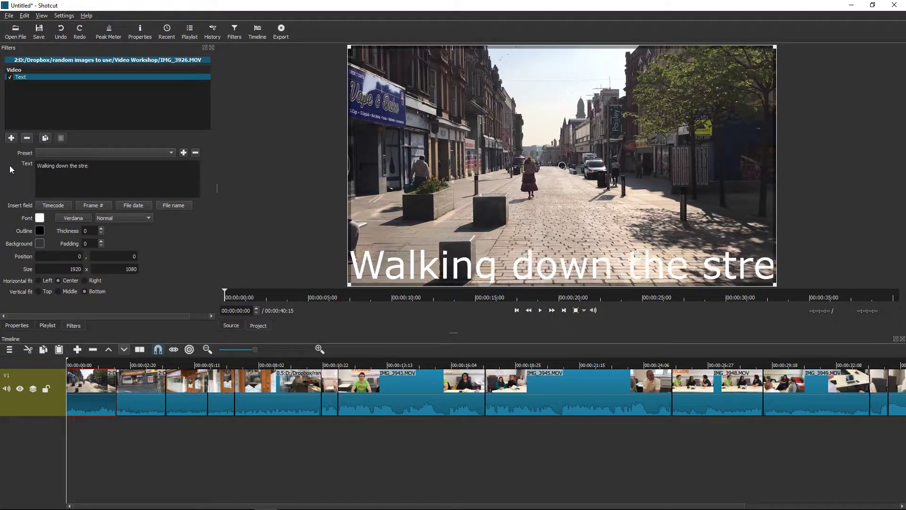
{"action": "type", "text": "et"}
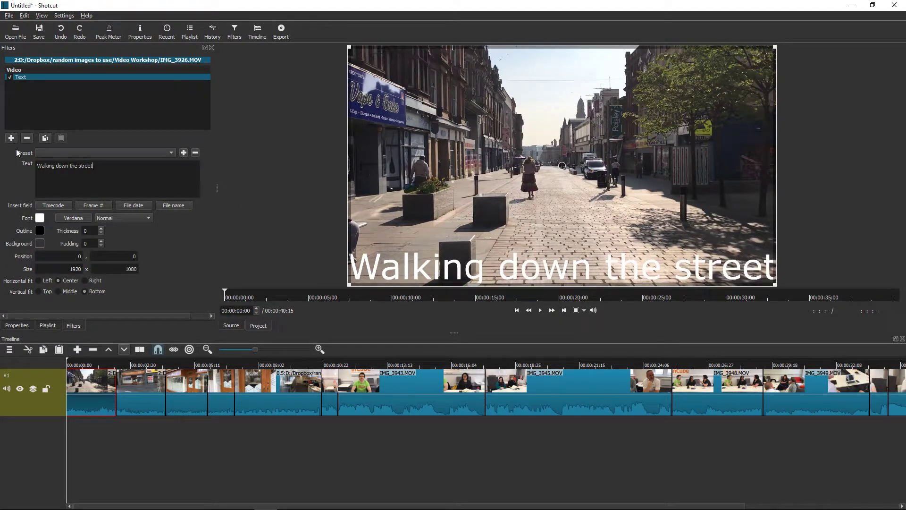
- Fit the title vertically to the middle, shrink its box to about 914 x 548, and place it at about 464, 354
{"action": "left_click", "coordinate": [58, 291]}
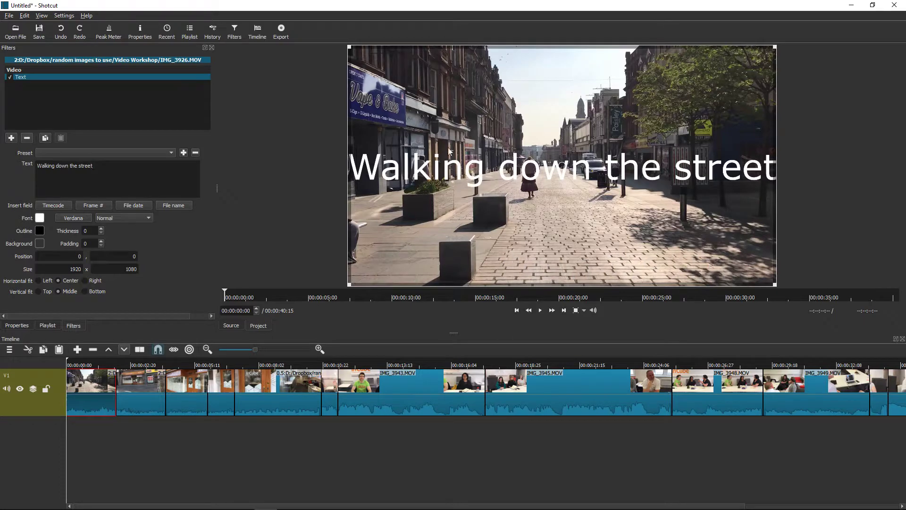
{"action": "left_click_drag", "start_coordinate": [350, 48], "coordinate": [573, 165]}
{"action": "left_click_drag", "start_coordinate": [673, 226], "coordinate": [543, 187]}
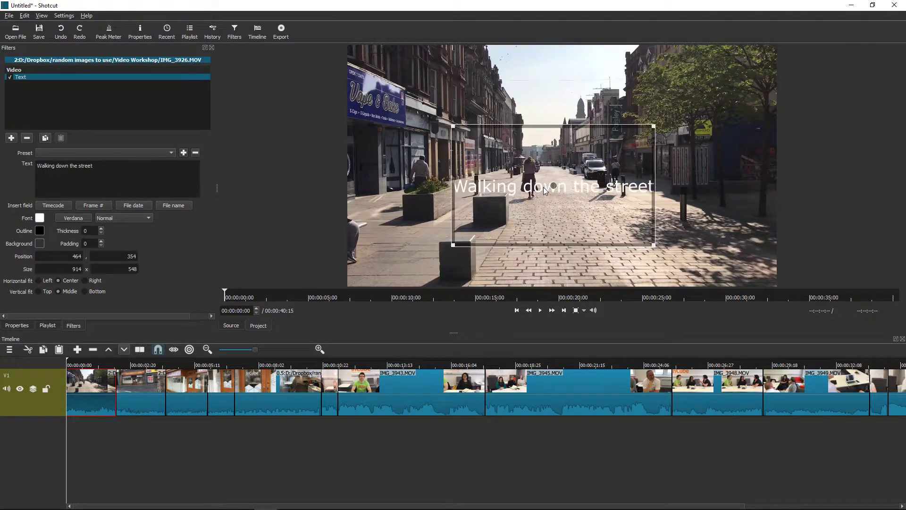
- Play back the titled street clip into the following shots, pause, and return the playhead to the start
{"action": "left_click", "coordinate": [144, 397]}
{"action": "left_click", "coordinate": [104, 394]}
{"action": "left_click", "coordinate": [541, 311]}
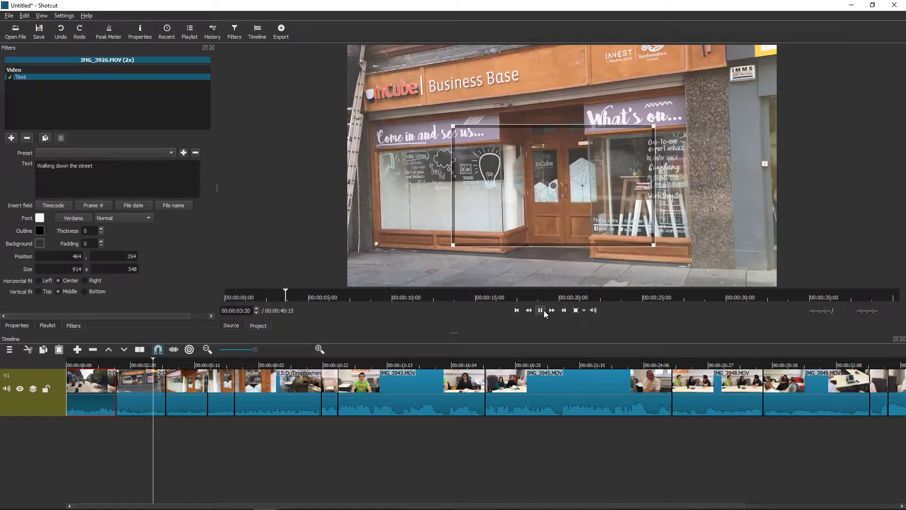
{"action": "left_click", "coordinate": [540, 311]}
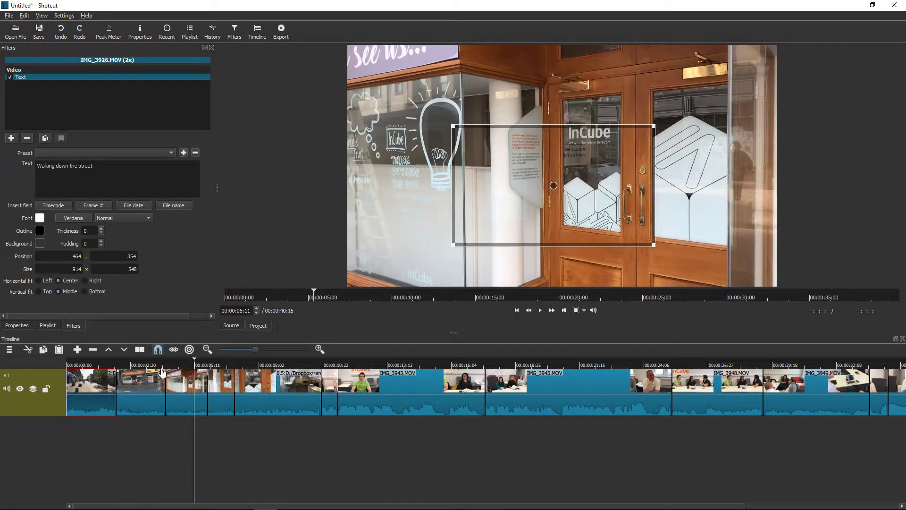
{"action": "left_click_drag", "start_coordinate": [196, 361], "coordinate": [66, 368]}
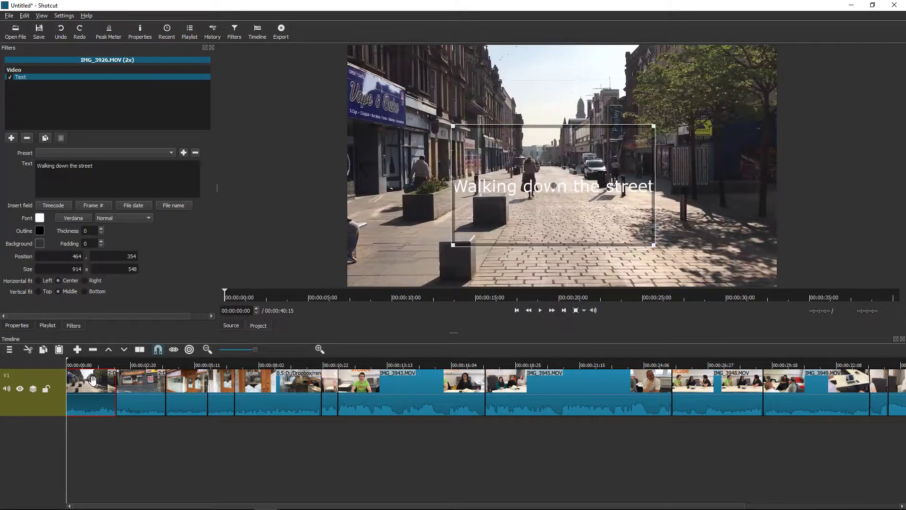
- Disable the Text filter on IMG_3926.MOV and check the neighbouring clips' filters
{"action": "left_click", "coordinate": [10, 78]}
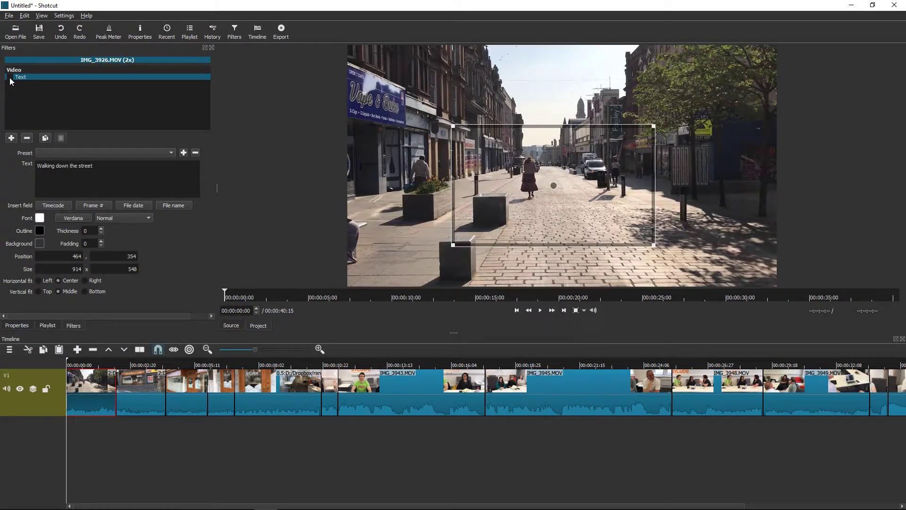
{"action": "left_click", "coordinate": [195, 410]}
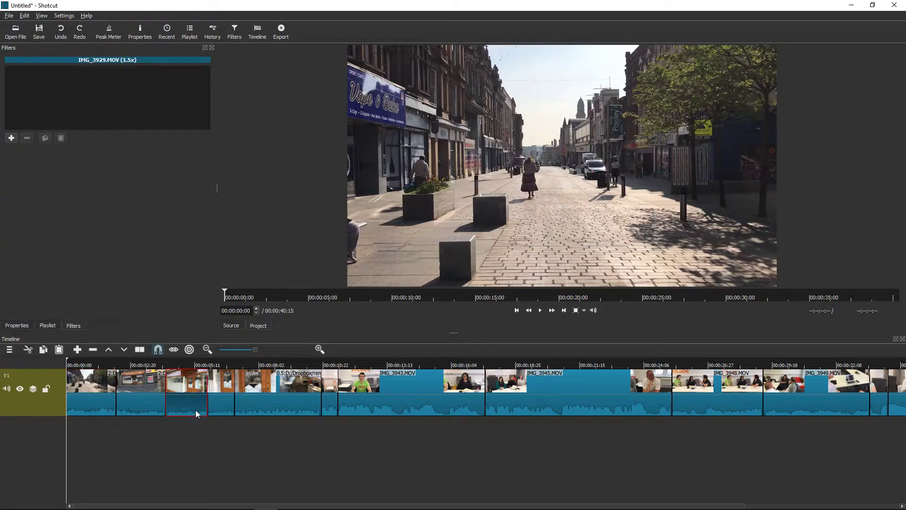
{"action": "left_click", "coordinate": [103, 392]}
{"action": "left_click", "coordinate": [150, 403]}
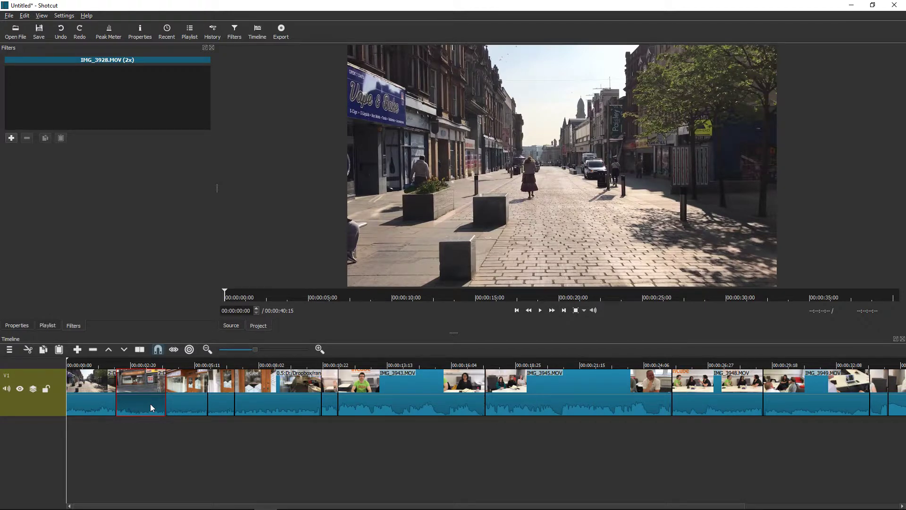
{"action": "left_click", "coordinate": [106, 399]}
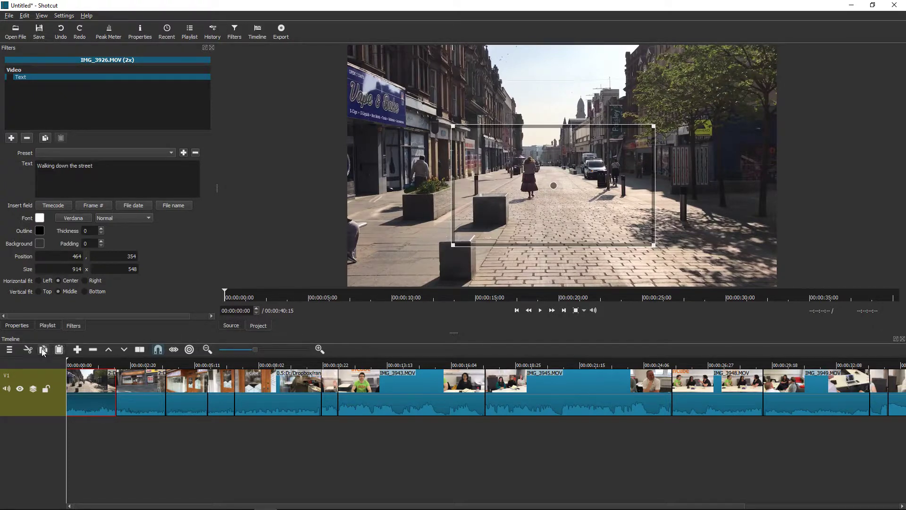
- Generate a solid black (#000000) color clip and open it in the source viewer
{"action": "left_click", "coordinate": [48, 325]}
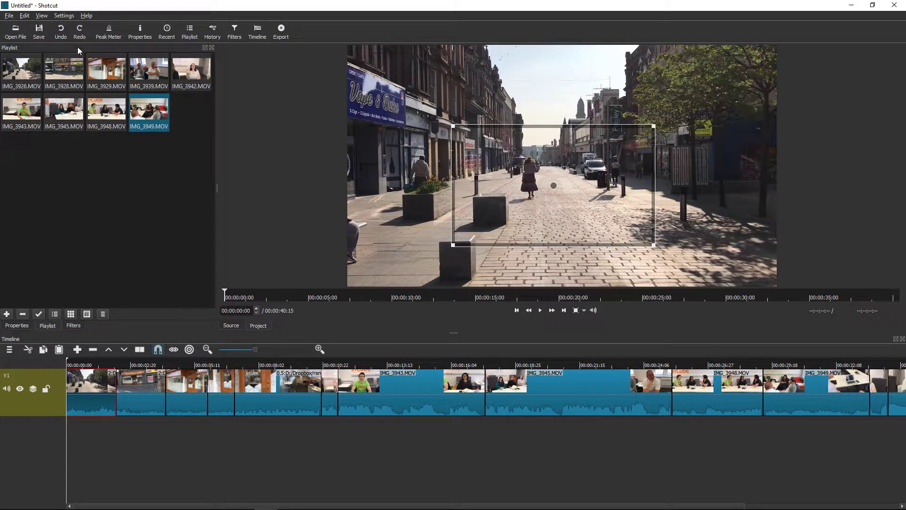
{"action": "left_click", "coordinate": [9, 17]}
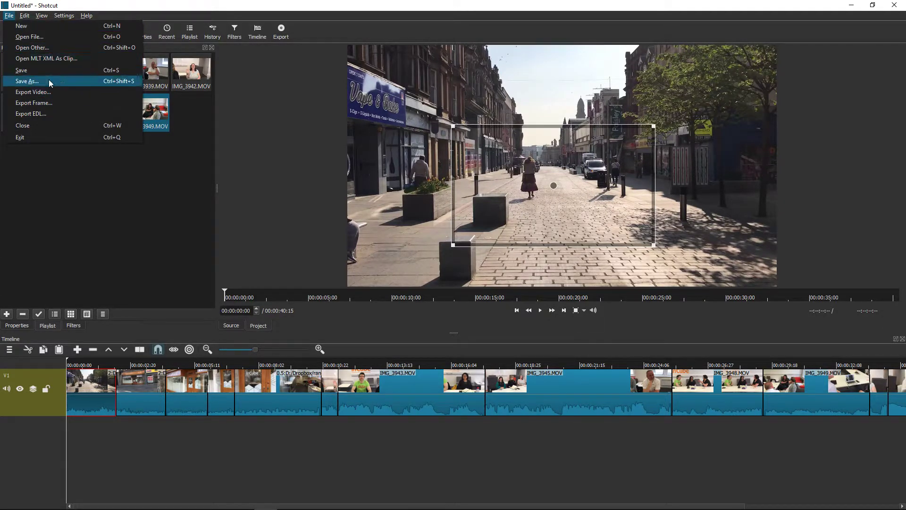
{"action": "left_click", "coordinate": [45, 48]}
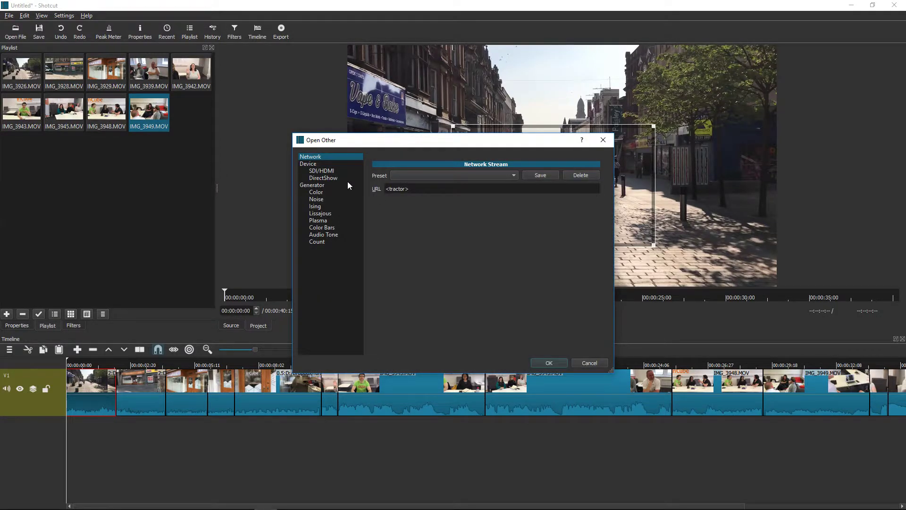
{"action": "left_click", "coordinate": [319, 192]}
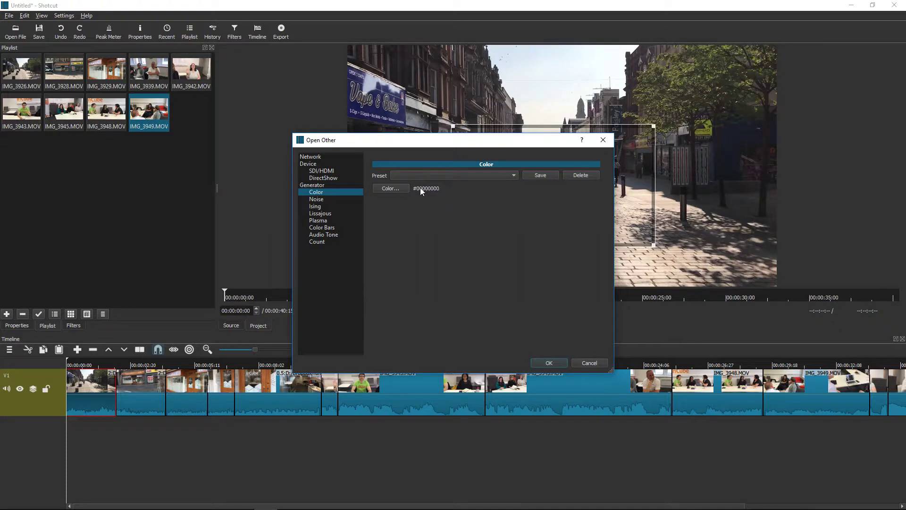
{"action": "left_click", "coordinate": [398, 188]}
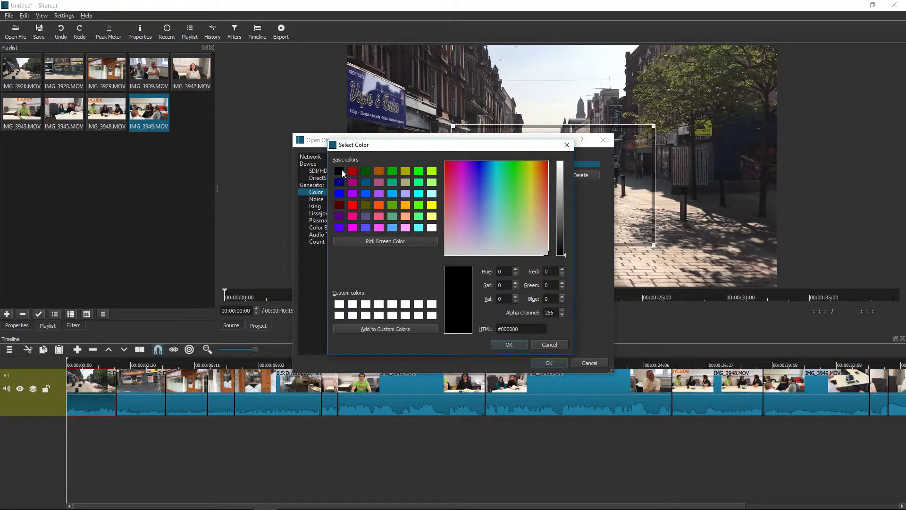
{"action": "left_click", "coordinate": [367, 184]}
{"action": "left_click", "coordinate": [380, 194]}
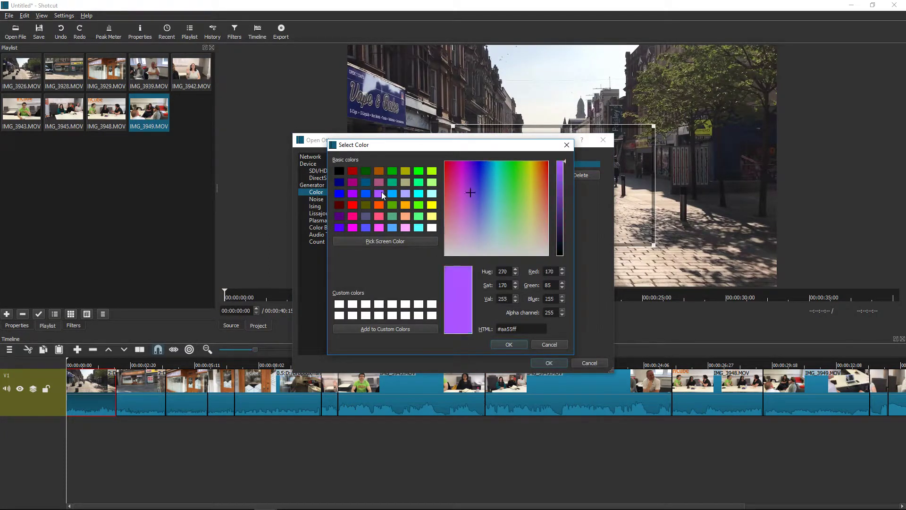
{"action": "left_click", "coordinate": [340, 172]}
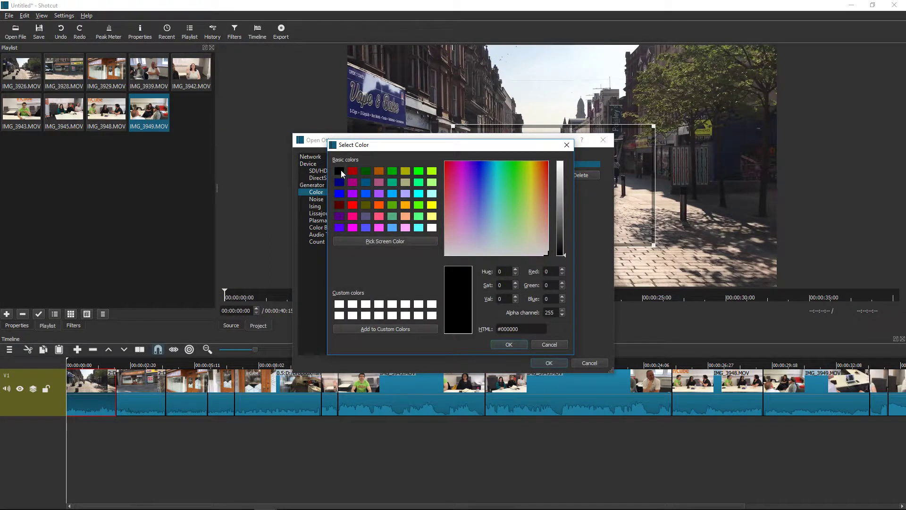
{"action": "left_click", "coordinate": [510, 344]}
{"action": "left_click", "coordinate": [549, 363]}
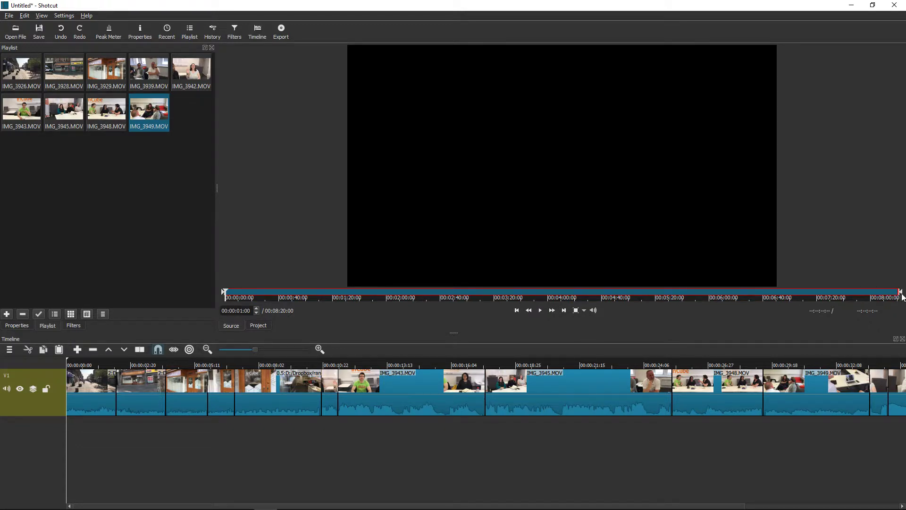
- Trim the black color clip's end to about 4 seconds and insert it at the start of track V1
{"action": "left_click_drag", "start_coordinate": [901, 293], "coordinate": [893, 295]}
{"action": "left_click_drag", "start_coordinate": [798, 288], "coordinate": [230, 297]}
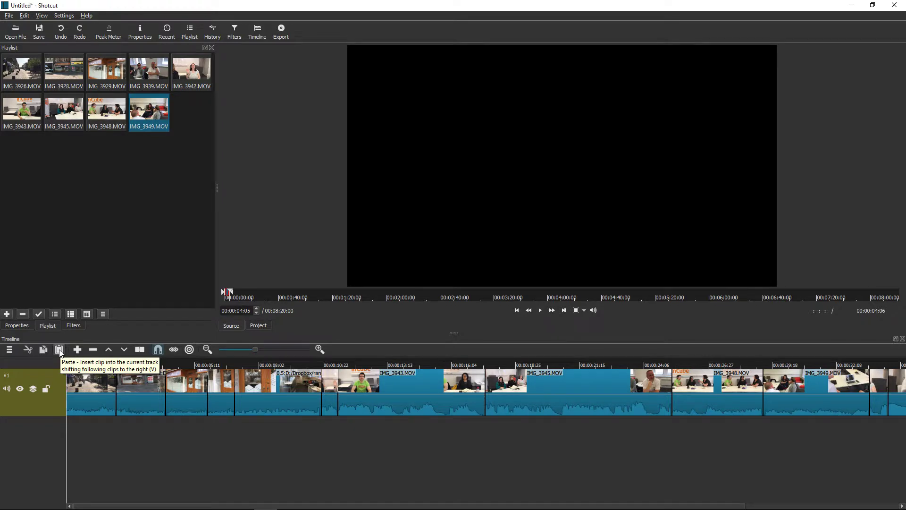
{"action": "left_click", "coordinate": [58, 350]}
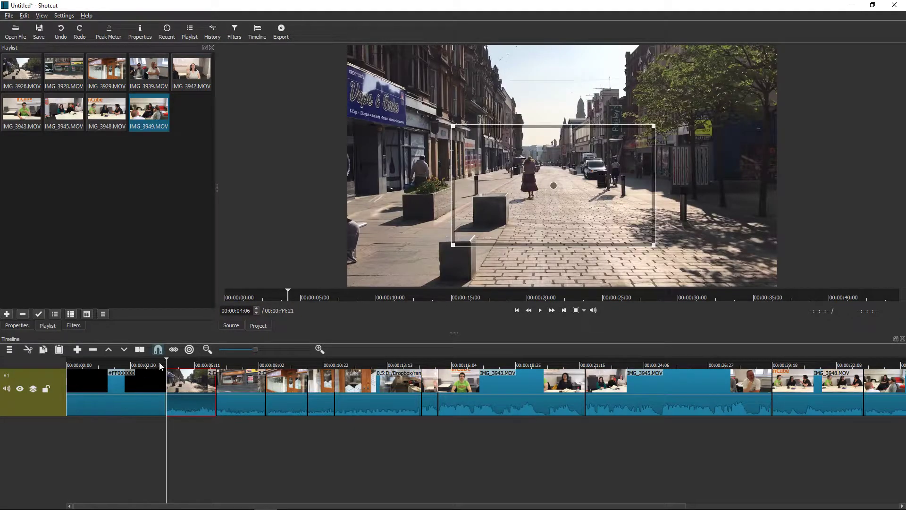
- Return the playhead to the start and move the street clip's text box outside the frame, to about 2007, 384
{"action": "left_click", "coordinate": [63, 361]}
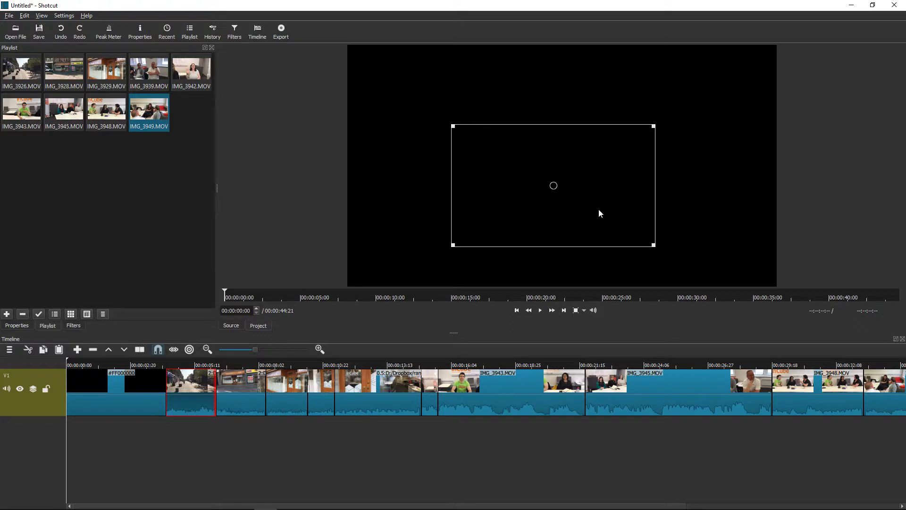
{"action": "left_click_drag", "start_coordinate": [599, 209], "coordinate": [905, 216]}
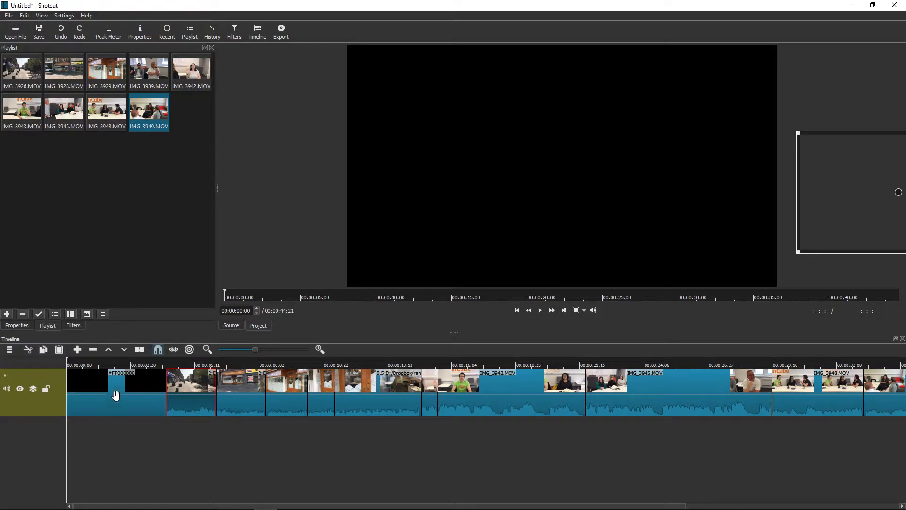
- Select the black opening clip, play the timeline into the following shots, and move the playhead back over the black clip
{"action": "left_click", "coordinate": [91, 382]}
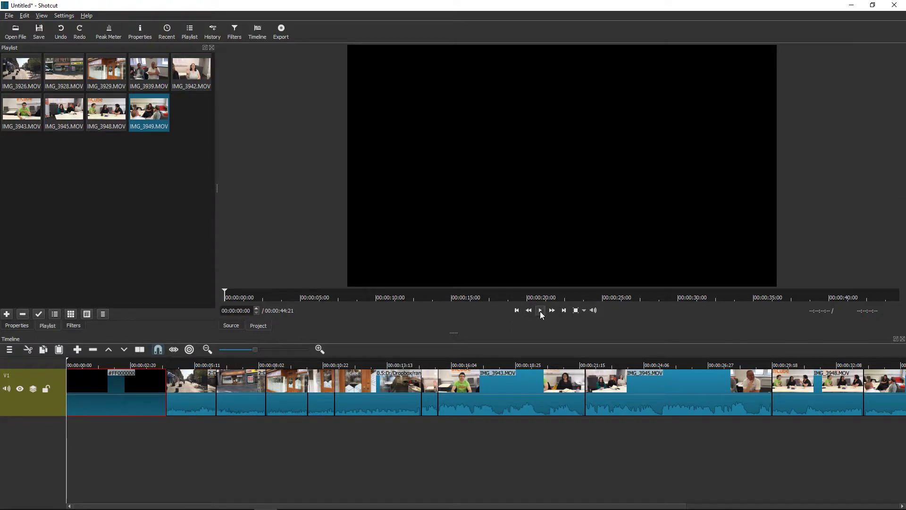
{"action": "left_click", "coordinate": [541, 311]}
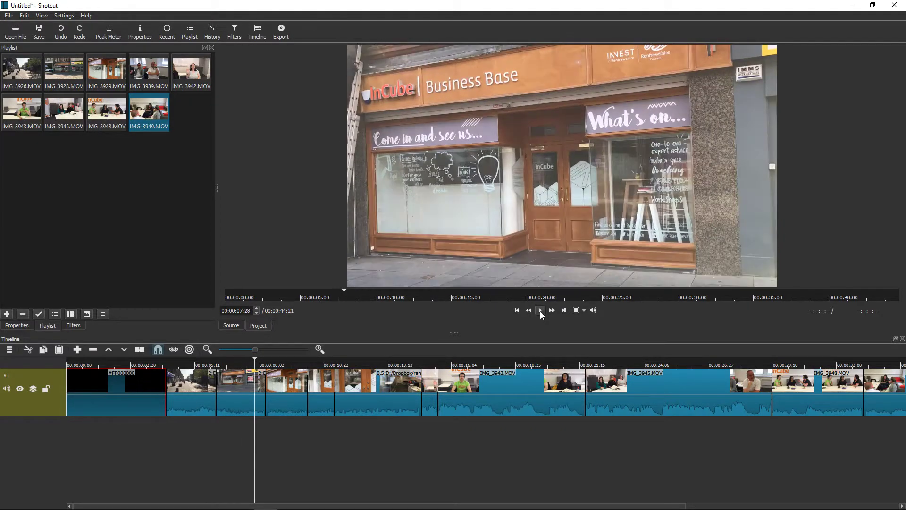
{"action": "left_click", "coordinate": [257, 361]}
{"action": "left_click_drag", "start_coordinate": [258, 361], "coordinate": [84, 362]}
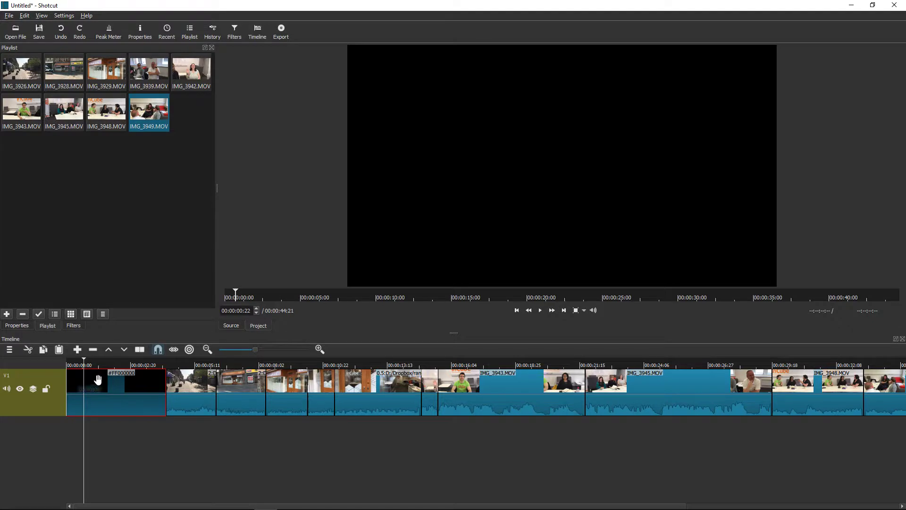
- Add a Text video filter to the black opening clip
{"action": "left_click", "coordinate": [234, 33]}
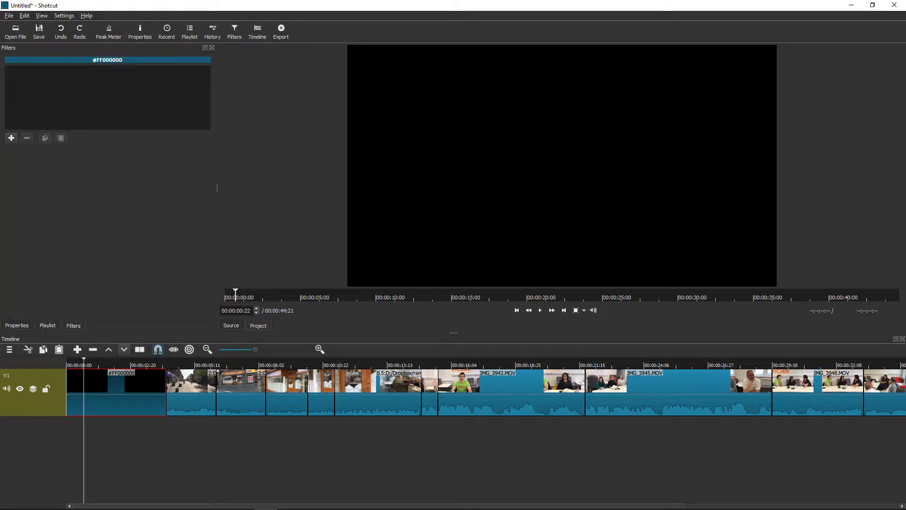
{"action": "left_click", "coordinate": [13, 138]}
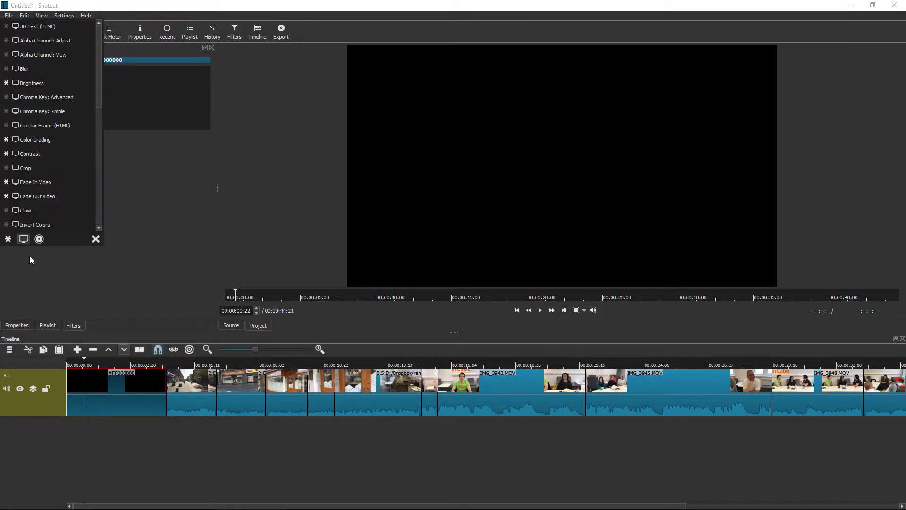
{"action": "scroll", "coordinate": [95, 192], "scroll_direction": "down", "scroll_amount": 7}
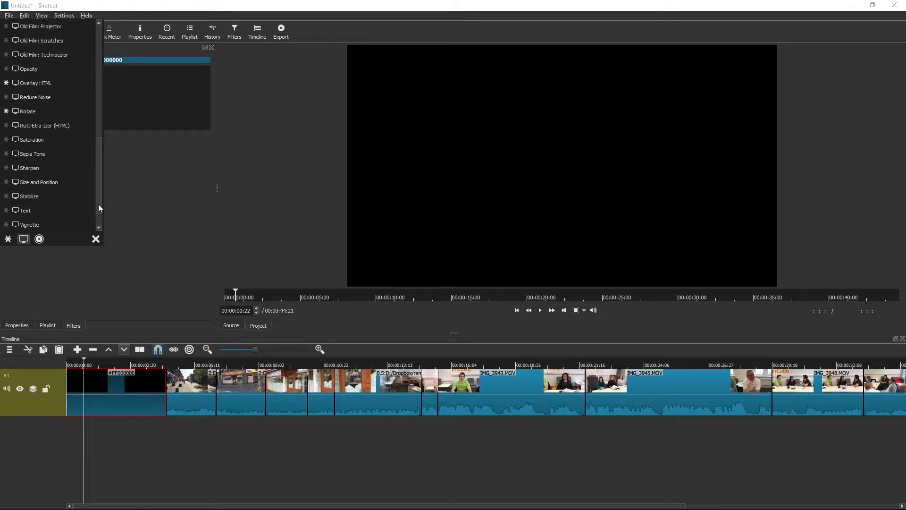
{"action": "left_click", "coordinate": [33, 204]}
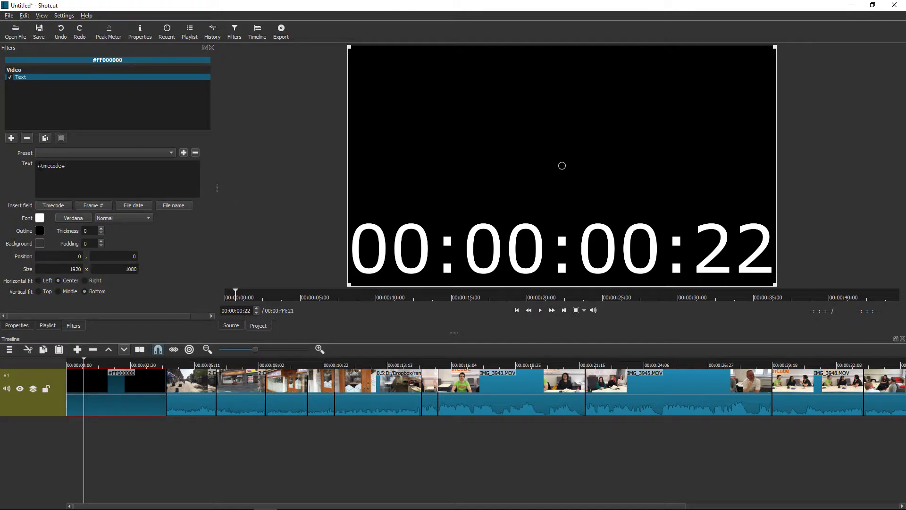
- Replace the placeholder text with "Welcome to the Making Movies Workshop", breaking the line before "Movies"
{"action": "left_click_drag", "start_coordinate": [37, 165], "coordinate": [80, 165]}
{"action": "type", "text": "W"}
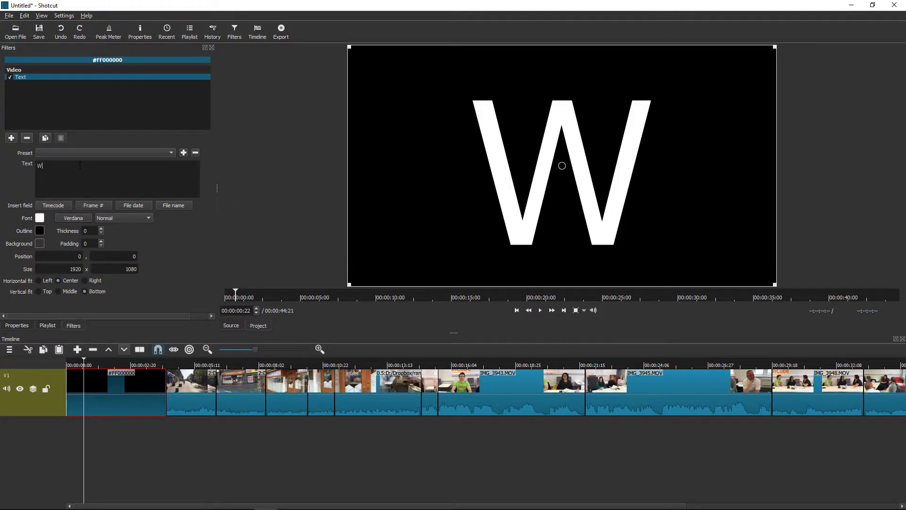
{"action": "type", "text": "elcome to"}
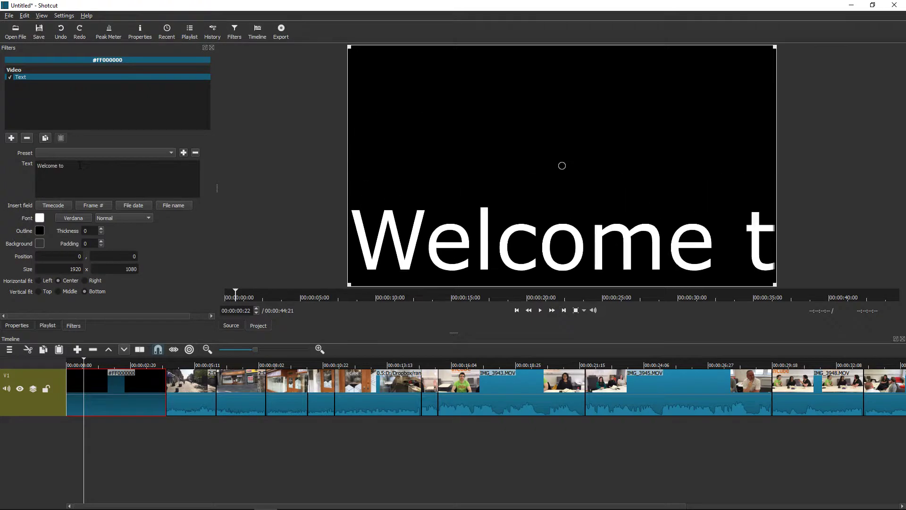
{"action": "type", "text": " the Making Mov"}
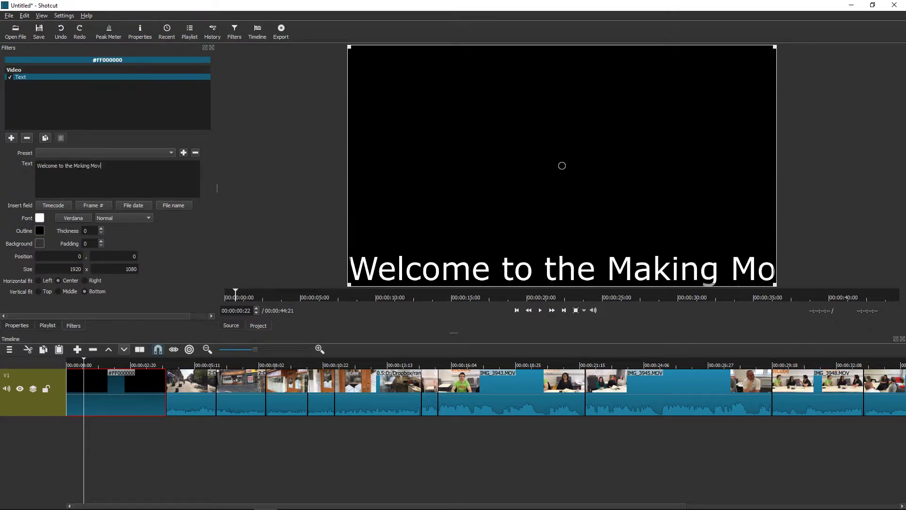
{"action": "type", "text": "ies Workshop"}
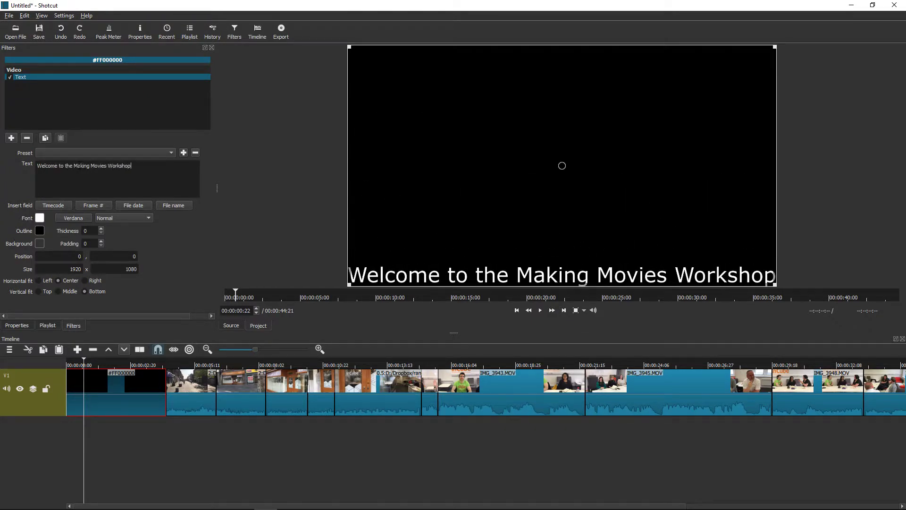
{"action": "key", "text": "Return"}
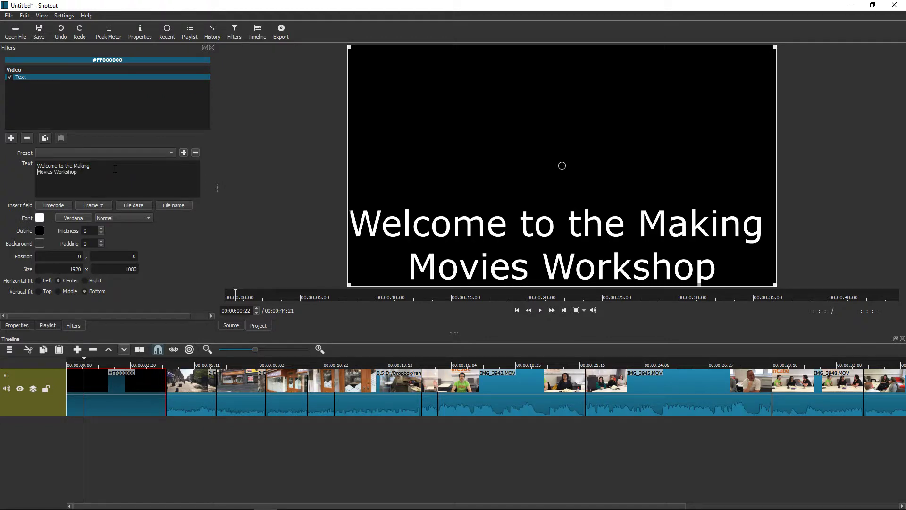
- Fit the welcome title vertically to the middle, shrink its box to about 741 x 620, and place it at about 576, 224
{"action": "left_click", "coordinate": [59, 291]}
{"action": "left_click_drag", "start_coordinate": [350, 48], "coordinate": [613, 150]}
{"action": "left_click_drag", "start_coordinate": [691, 220], "coordinate": [553, 168]}
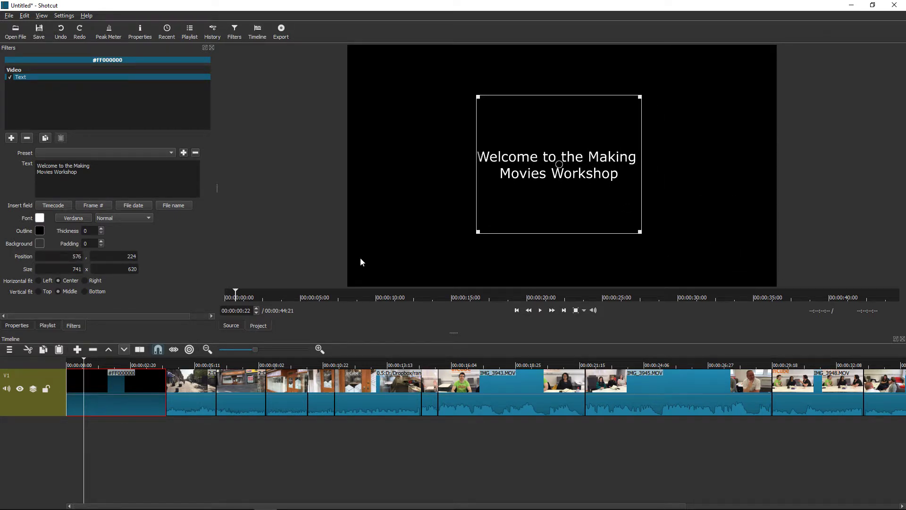
- Play the welcome title from the start into the street shots, pause, and return the playhead to the beginning
{"action": "left_click", "coordinate": [183, 398]}
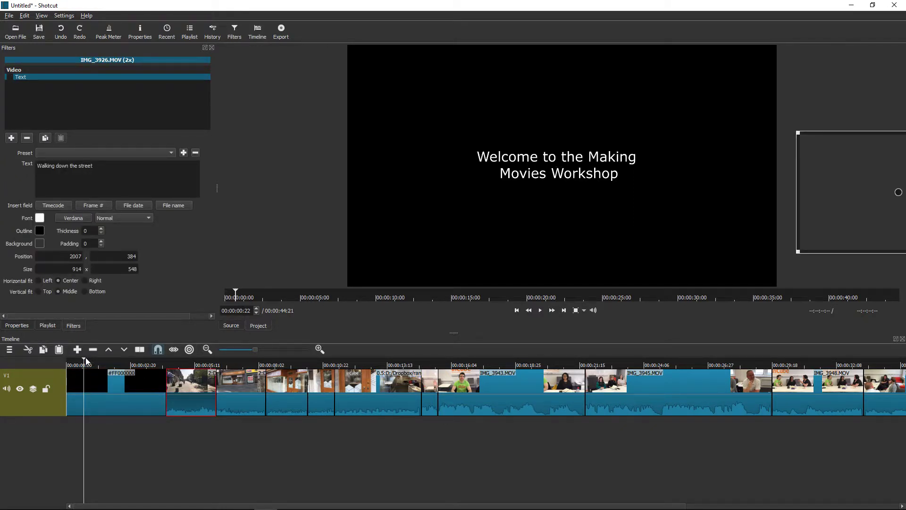
{"action": "left_click_drag", "start_coordinate": [85, 359], "coordinate": [66, 359]}
{"action": "left_click", "coordinate": [539, 311]}
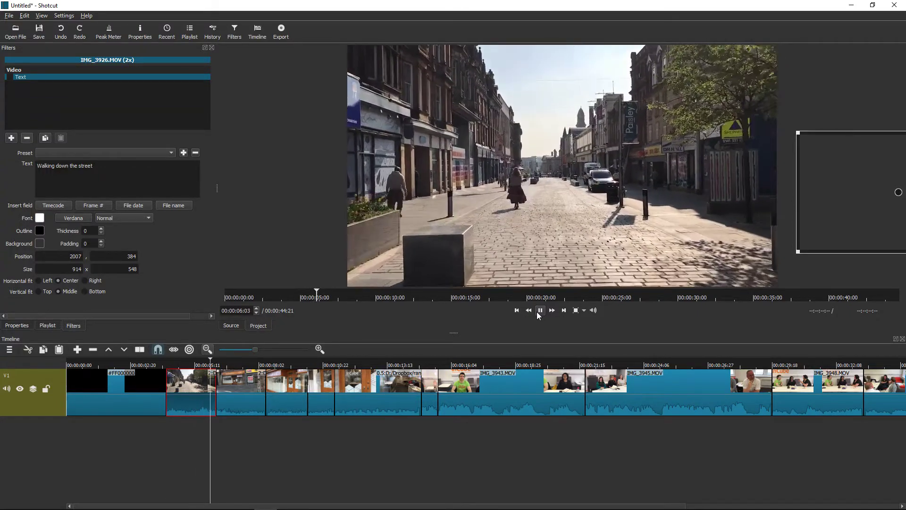
{"action": "left_click", "coordinate": [540, 310]}
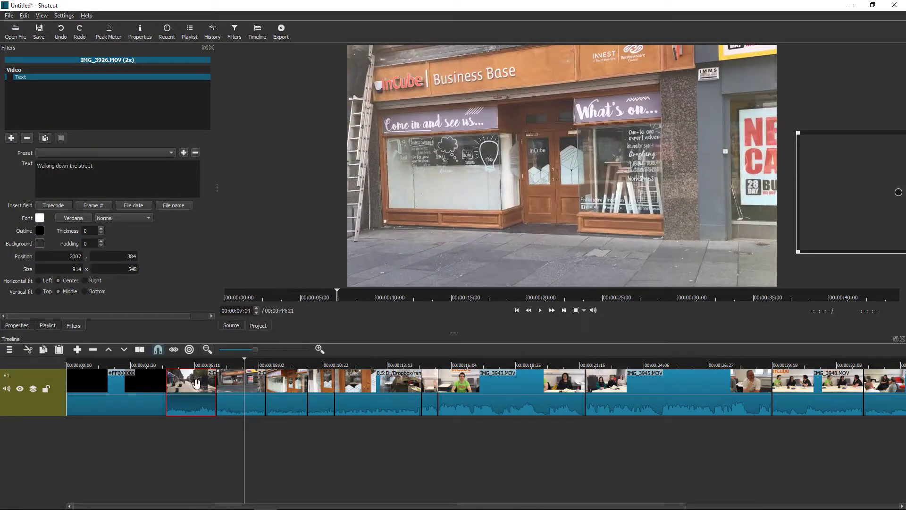
{"action": "left_click_drag", "start_coordinate": [245, 363], "coordinate": [58, 367]}
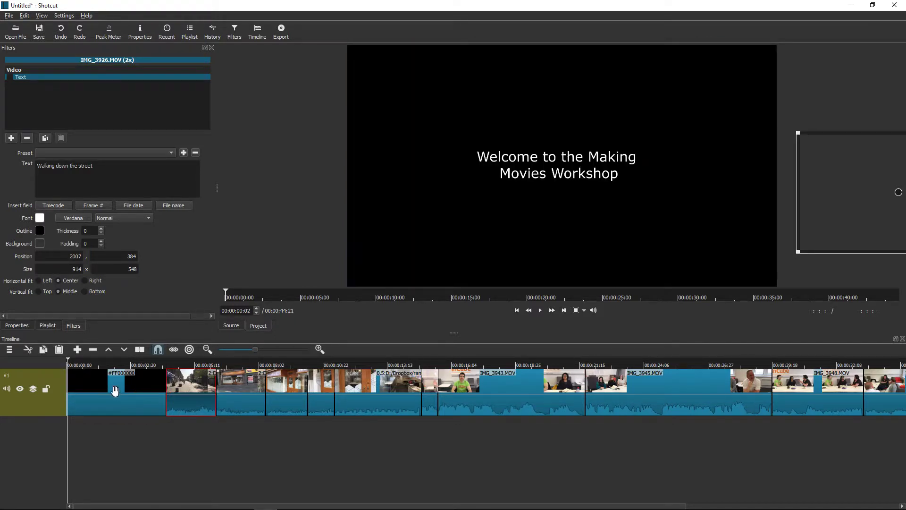
- Split the black title clip at 00:00:00:16
{"action": "left_click_drag", "start_coordinate": [70, 361], "coordinate": [79, 364]}
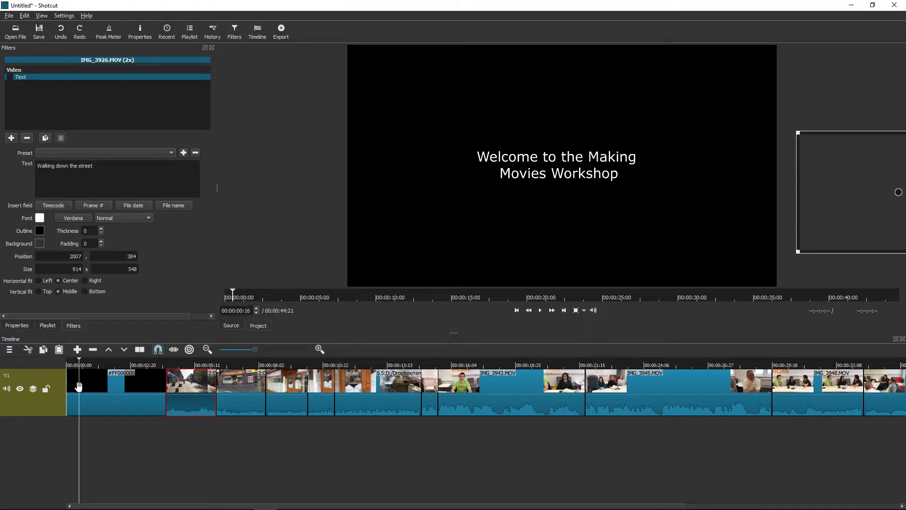
{"action": "right_click", "coordinate": [80, 386]}
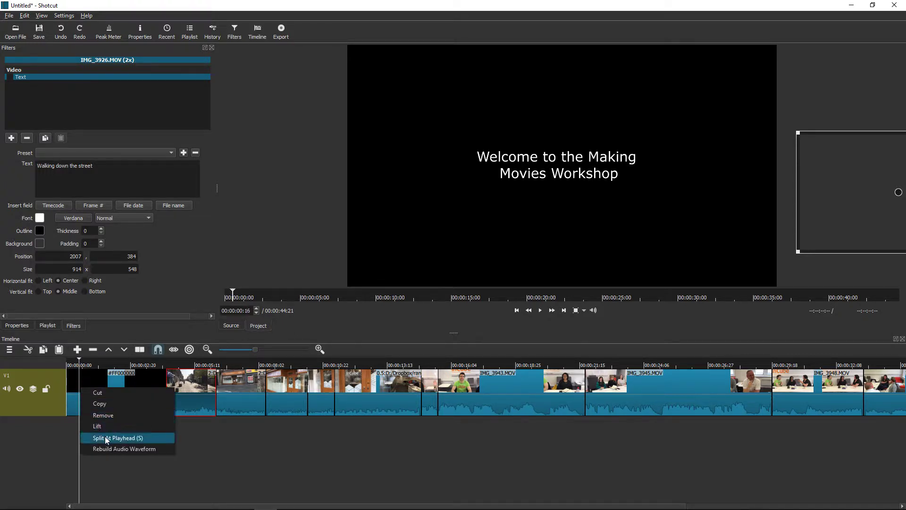
{"action": "left_click", "coordinate": [119, 437]}
- Disable the Text filter on the short first piece of the black clip
{"action": "left_click", "coordinate": [77, 390]}
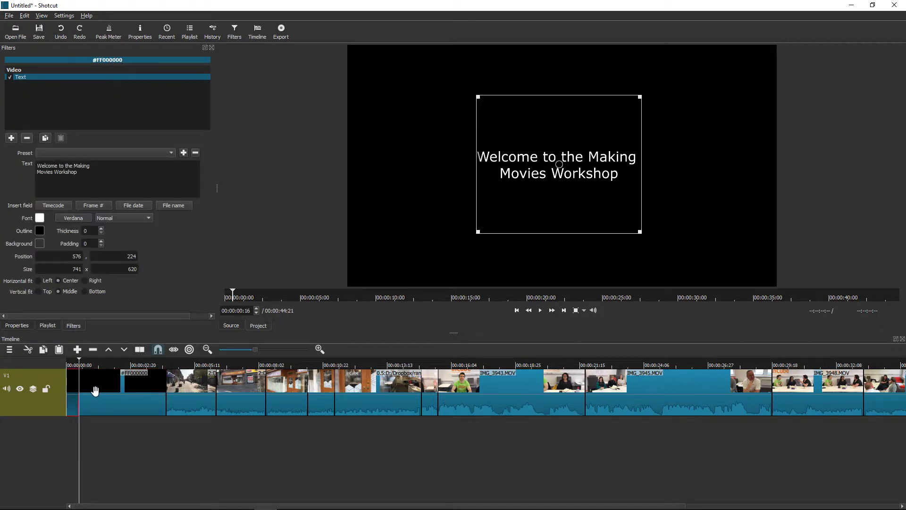
{"action": "left_click", "coordinate": [93, 390]}
{"action": "left_click", "coordinate": [73, 389]}
- Play the opening from near the start to check when the title appears, and select the longer black piece
{"action": "left_click_drag", "start_coordinate": [81, 361], "coordinate": [68, 363]}
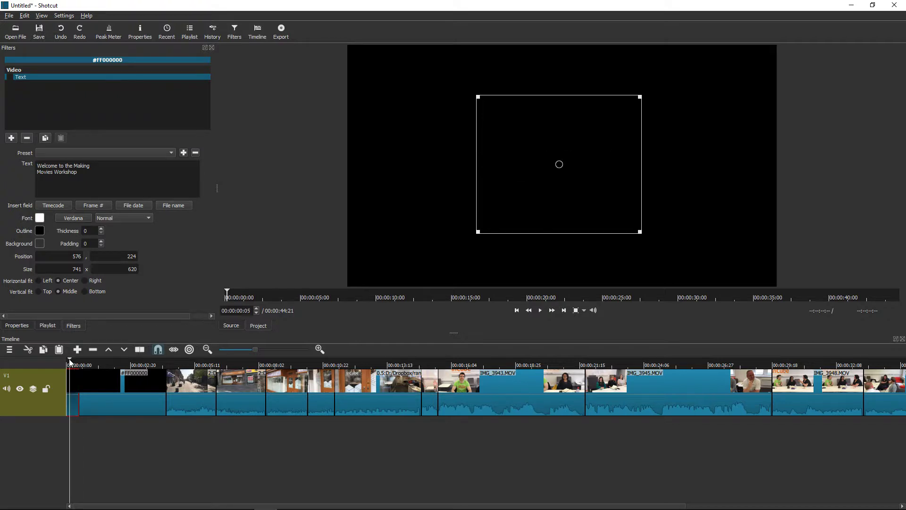
{"action": "left_click", "coordinate": [541, 311]}
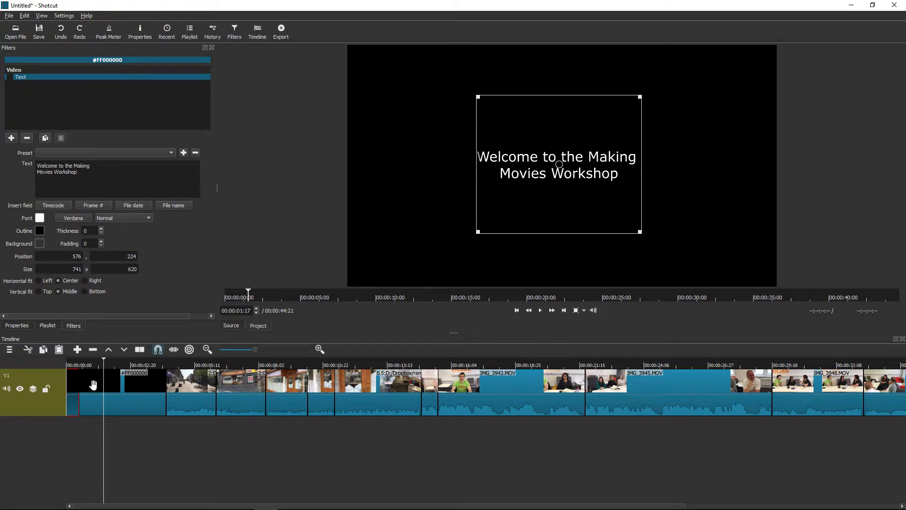
{"action": "left_click", "coordinate": [151, 393]}
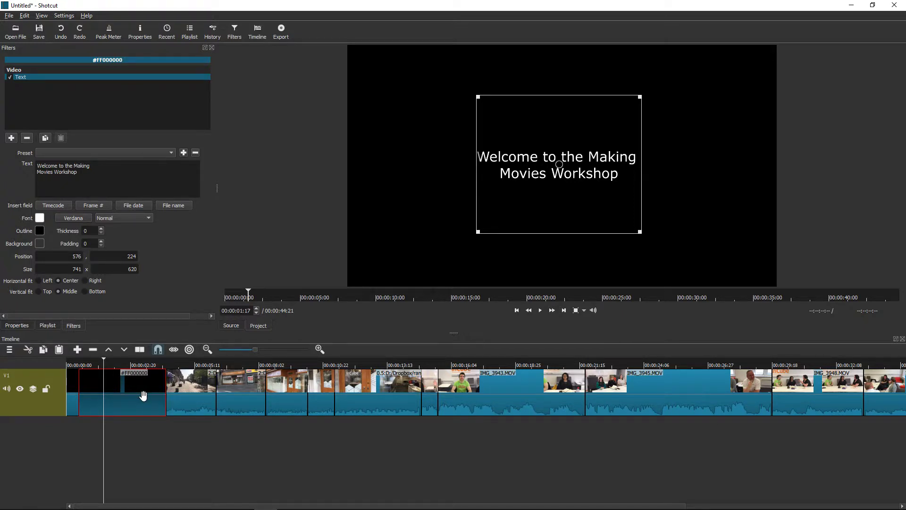
- Overlap the IMG_3926.MOV clip onto the end of the black title clip by about 28 frames to create a transition
{"action": "left_click", "coordinate": [198, 396]}
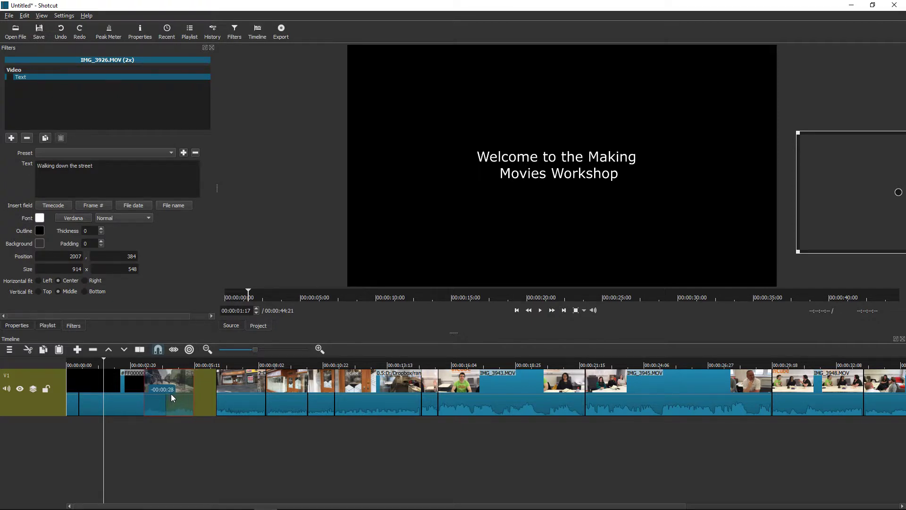
{"action": "left_click_drag", "start_coordinate": [170, 395], "coordinate": [170, 395]}
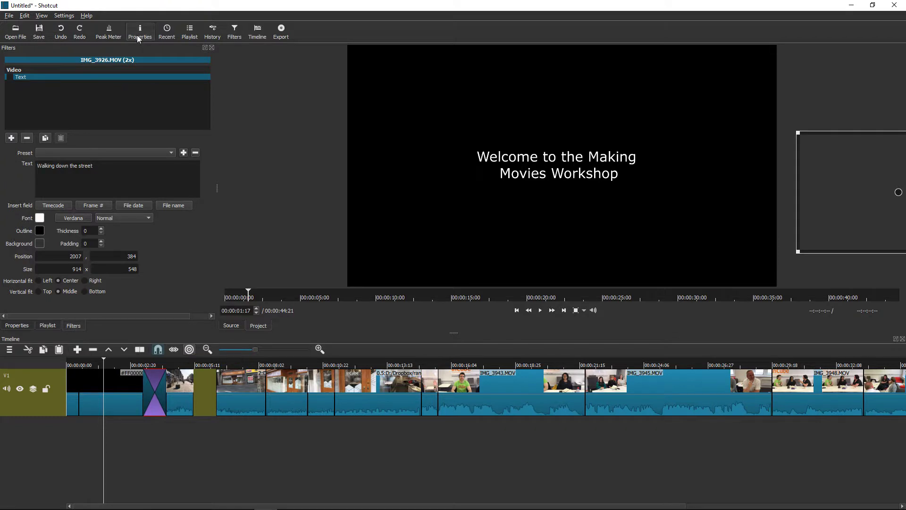
- Open the properties of the transition between the black clip and the street clip, and play through it
{"action": "left_click", "coordinate": [140, 33]}
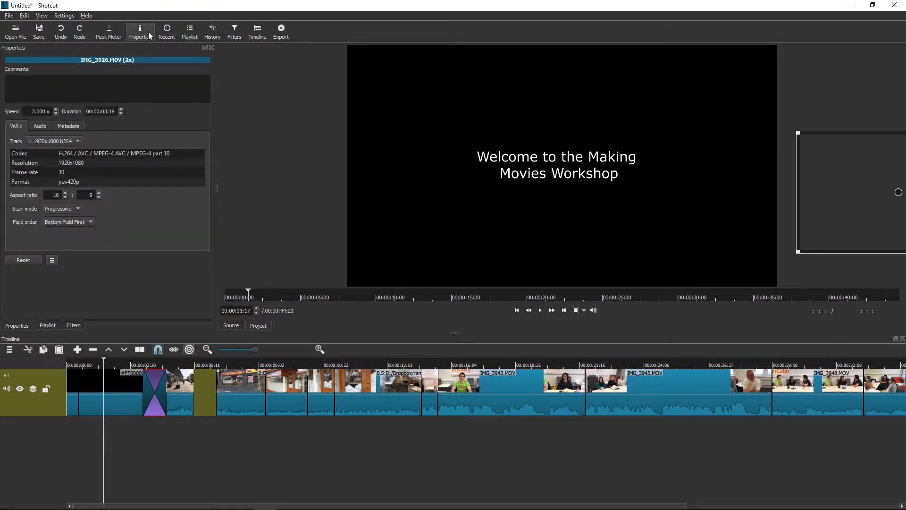
{"action": "left_click", "coordinate": [185, 396]}
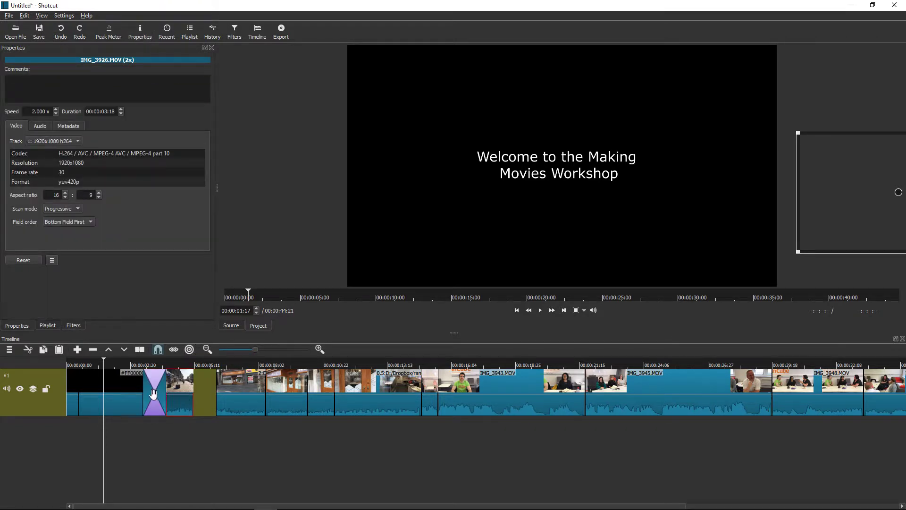
{"action": "left_click", "coordinate": [153, 394]}
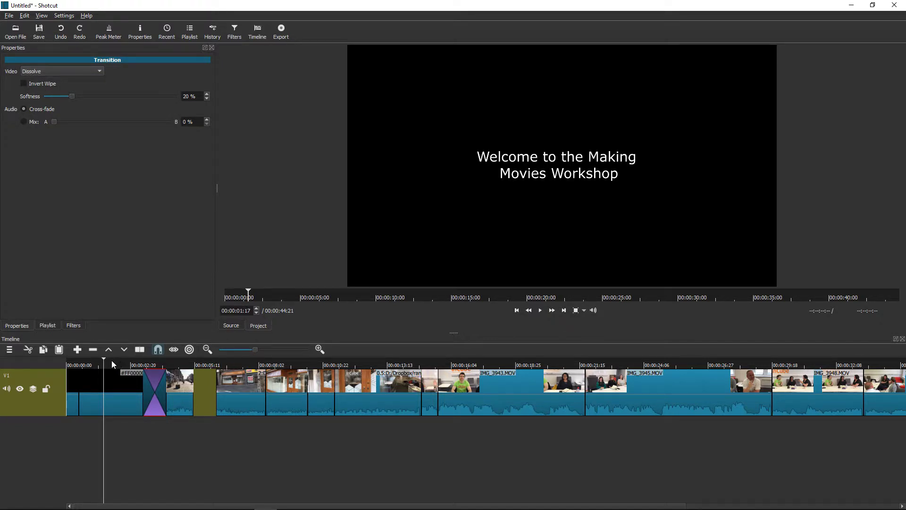
{"action": "left_click", "coordinate": [541, 310]}
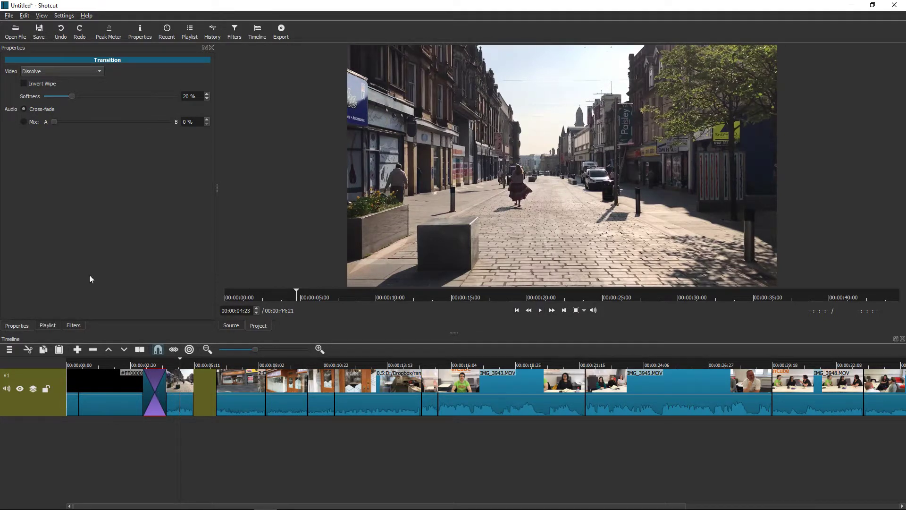
- Set the transition's video type to Barn Door Vertical
{"action": "left_click", "coordinate": [55, 77]}
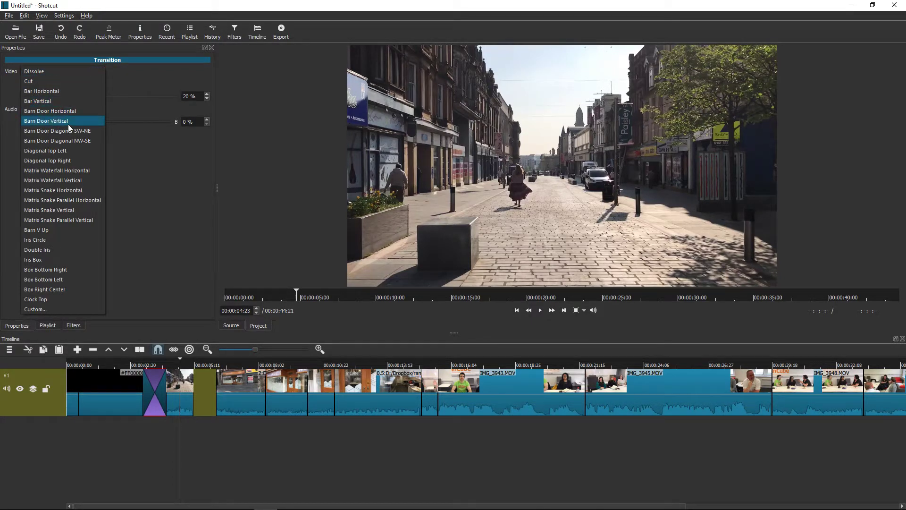
{"action": "left_click", "coordinate": [67, 121]}
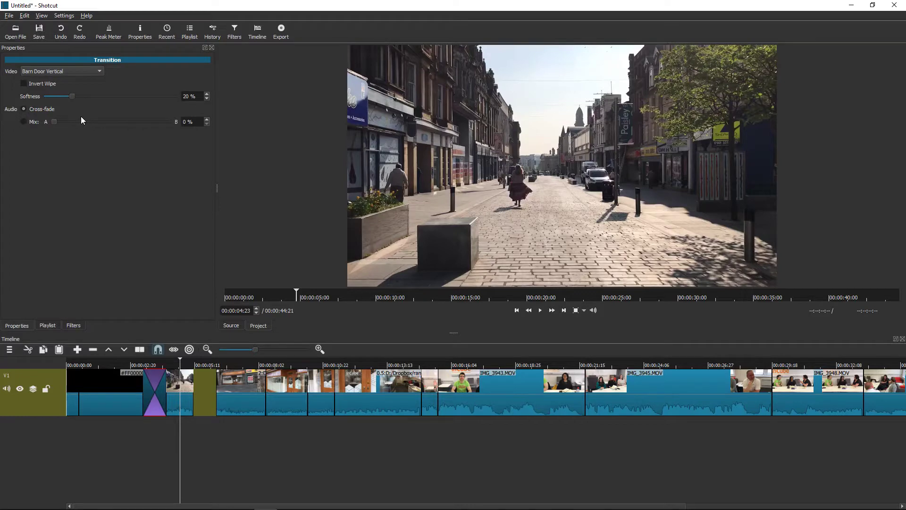
- Play the opening title through the transition into the street clip to check the Barn Door Vertical effect
{"action": "left_click", "coordinate": [103, 364]}
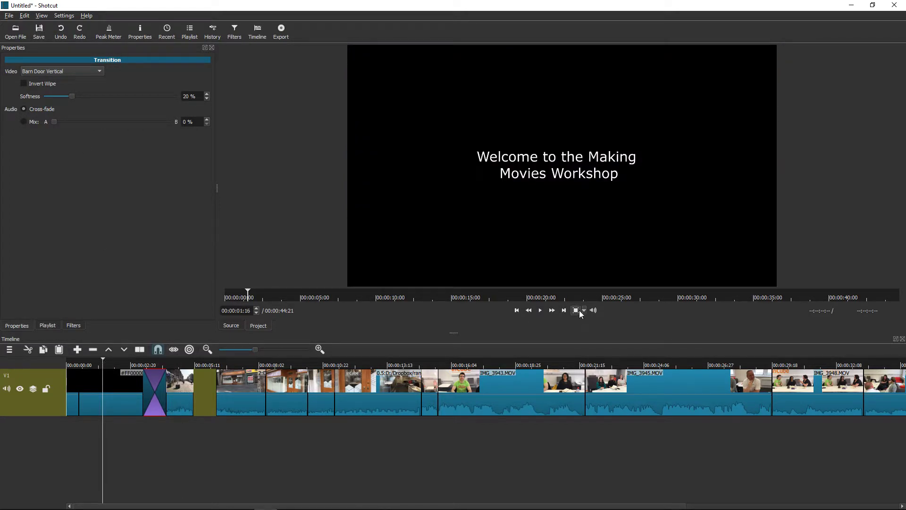
{"action": "left_click", "coordinate": [541, 311]}
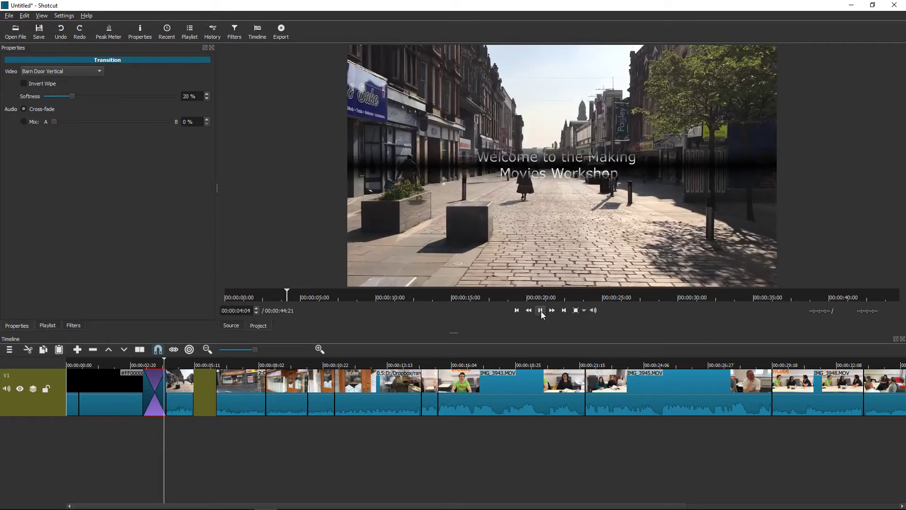
{"action": "left_click", "coordinate": [541, 310]}
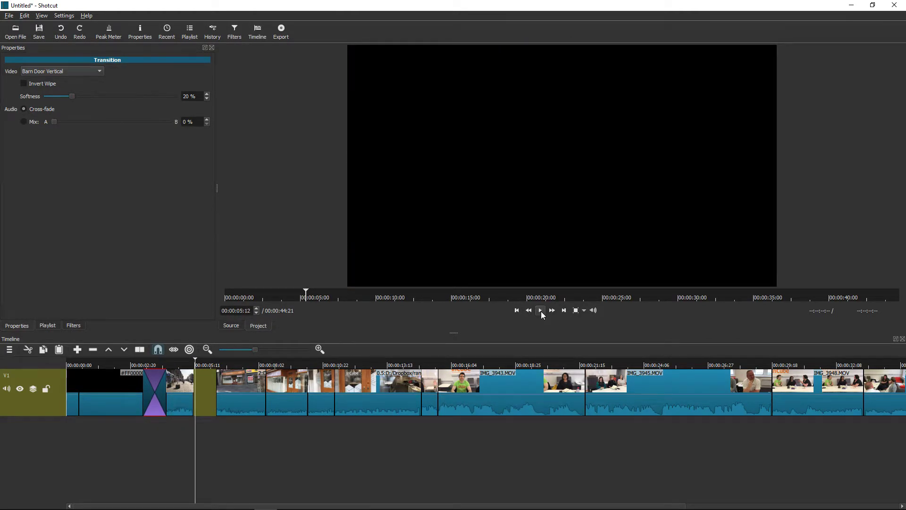
- Set the opening transition's video type to Dissolve and play from the title through it to check the effect
{"action": "left_click_drag", "start_coordinate": [195, 360], "coordinate": [117, 363]}
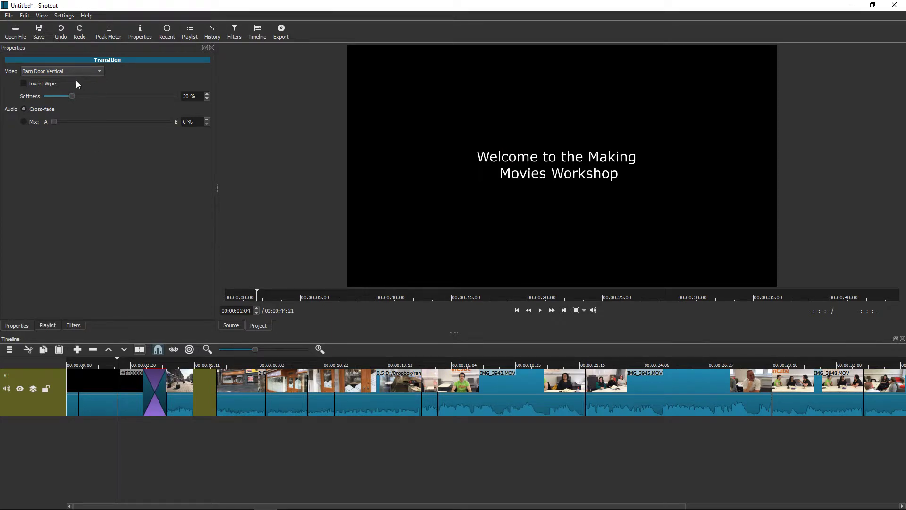
{"action": "left_click", "coordinate": [55, 71]}
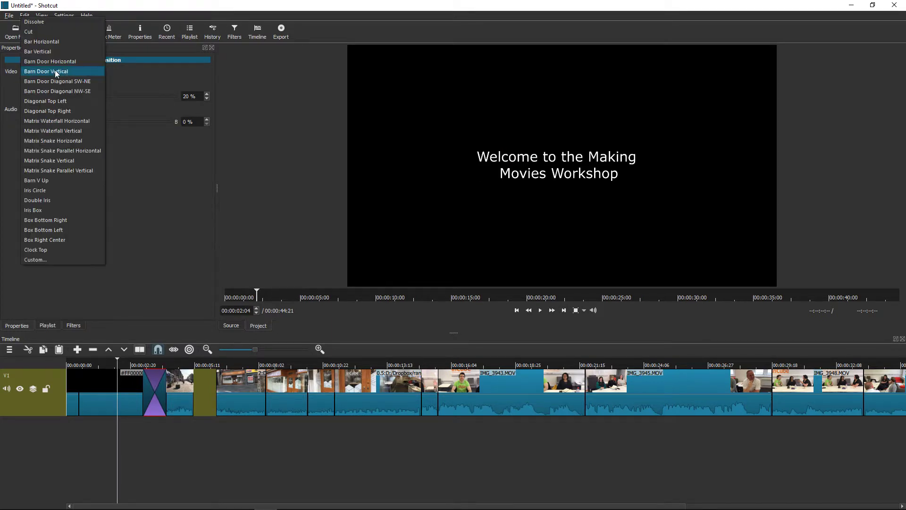
{"action": "left_click", "coordinate": [41, 23]}
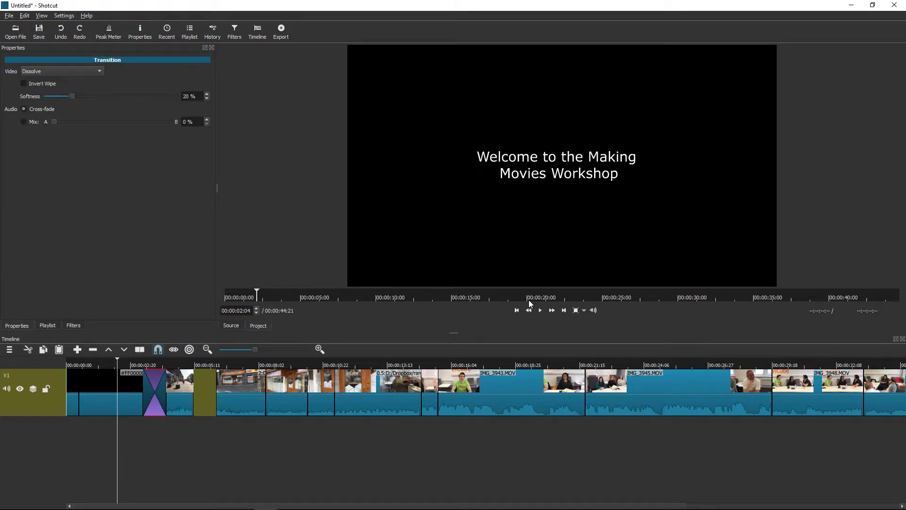
{"action": "left_click", "coordinate": [539, 310]}
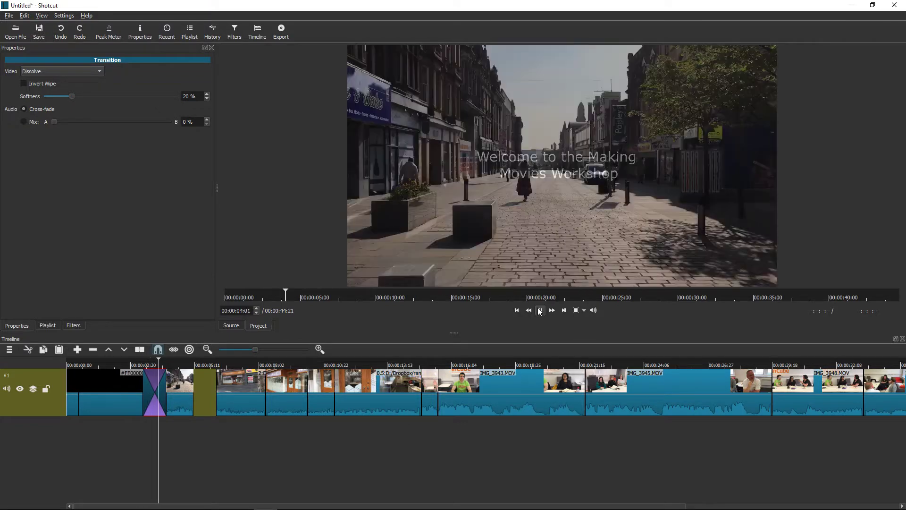
{"action": "key", "text": "space"}
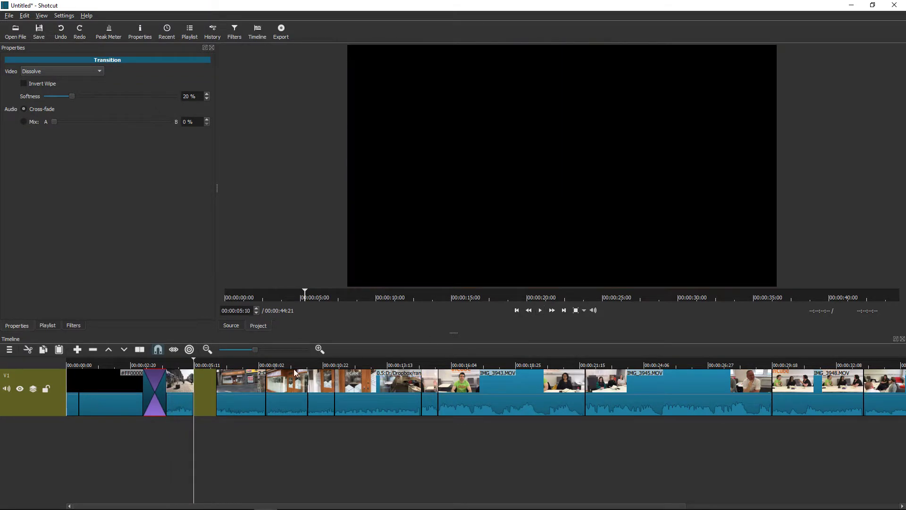
- Remove the empty gap after the first street clip and move the playhead to the end of the timeline
{"action": "right_click", "coordinate": [204, 398]}
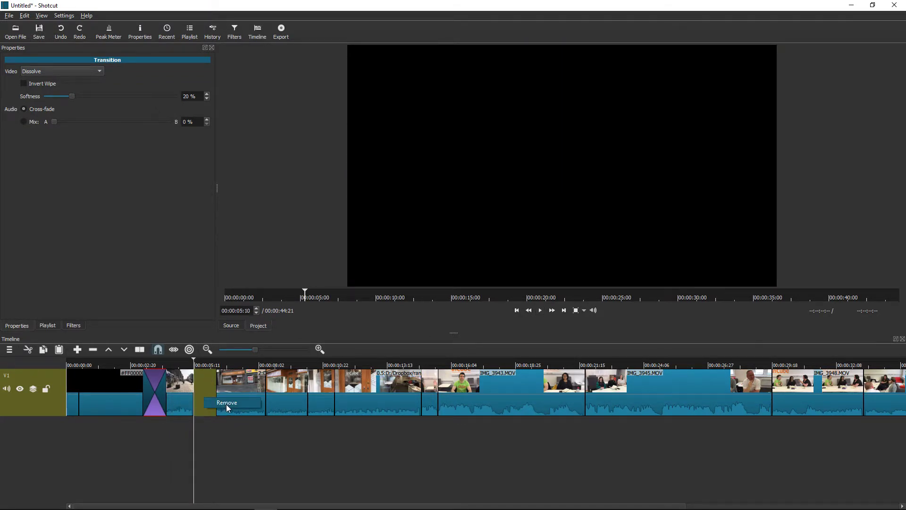
{"action": "left_click", "coordinate": [226, 402]}
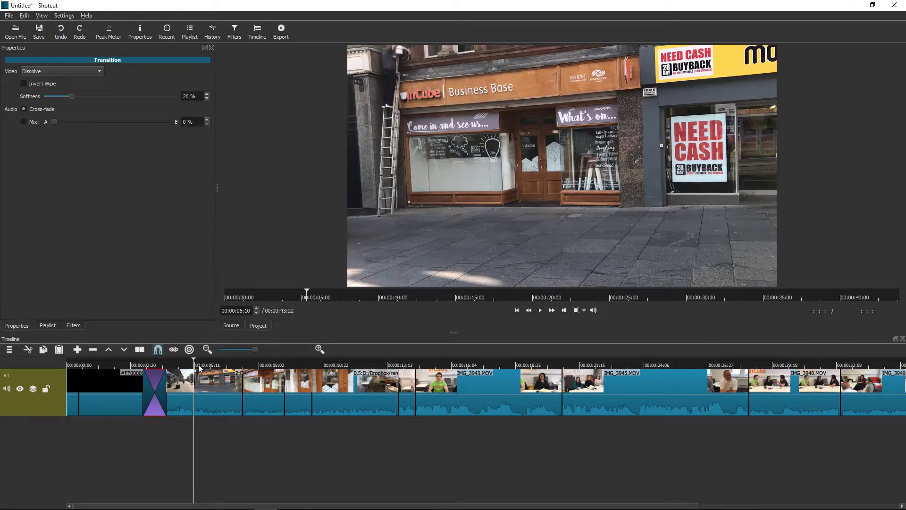
{"action": "left_click_drag", "start_coordinate": [226, 365], "coordinate": [883, 364]}
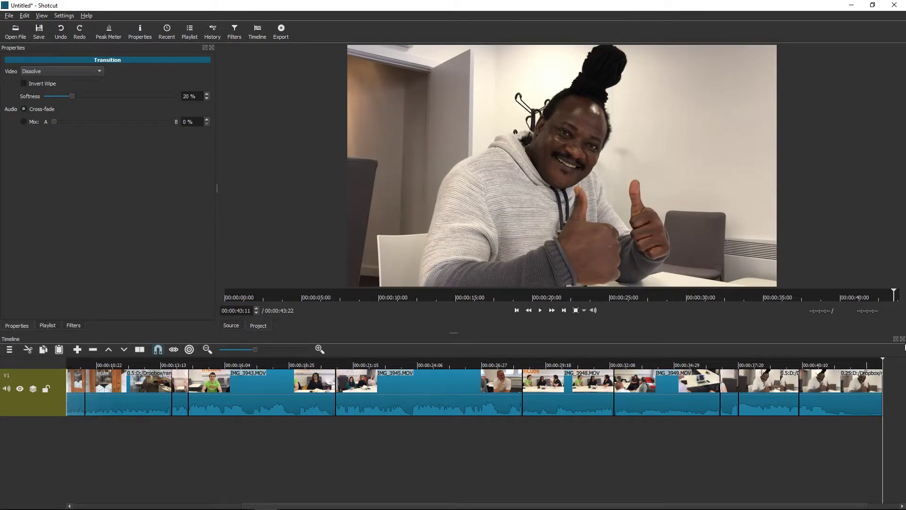
- Add the black colour source clip after the last clip and extend it until the timeline ends at 00:00:51:00
{"action": "left_click", "coordinate": [234, 326]}
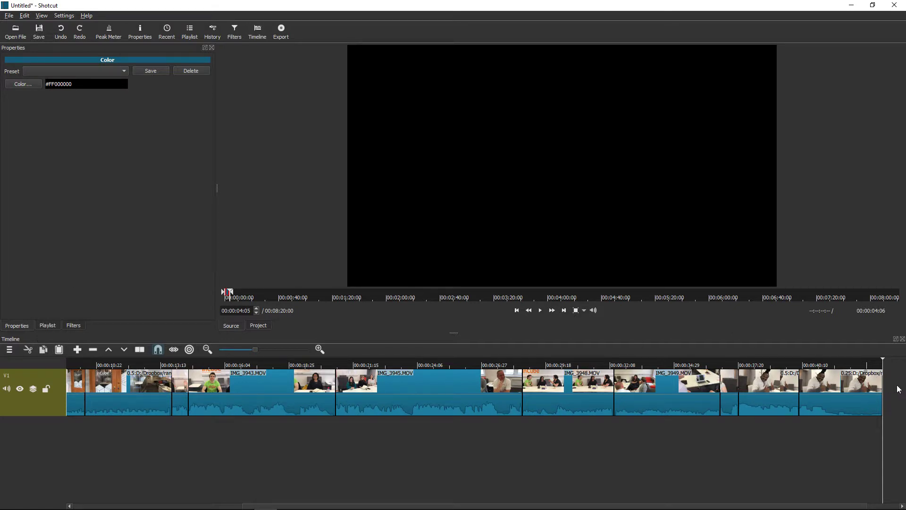
{"action": "left_click", "coordinate": [59, 349]}
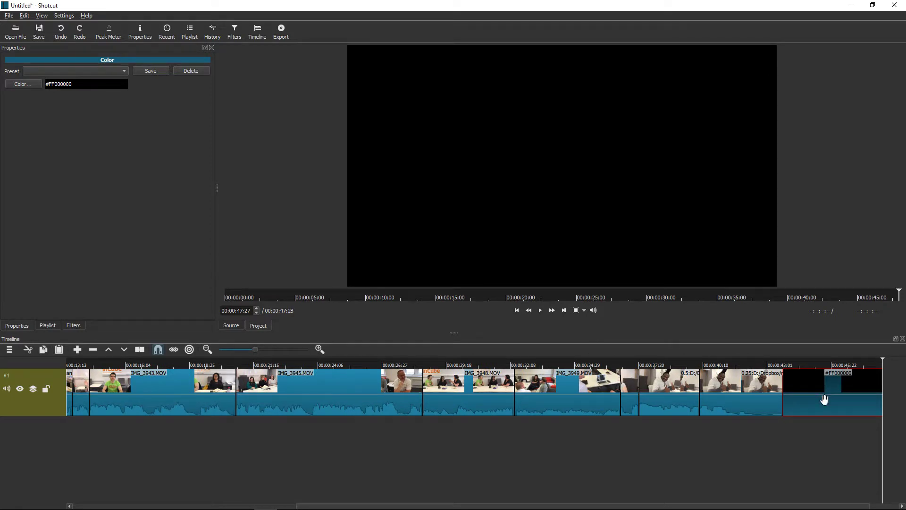
{"action": "left_click_drag", "start_coordinate": [882, 391], "coordinate": [892, 391]}
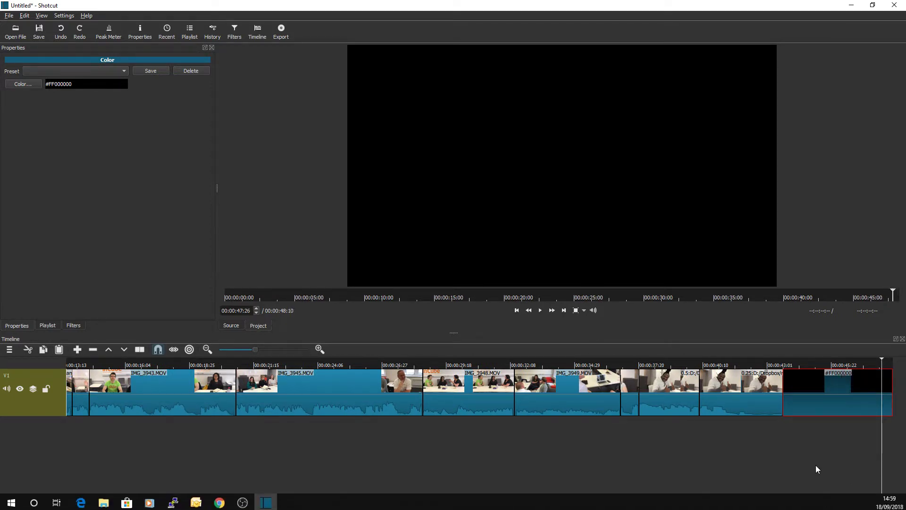
{"action": "scroll", "coordinate": [836, 506], "scroll_direction": "right", "scroll_amount": 1}
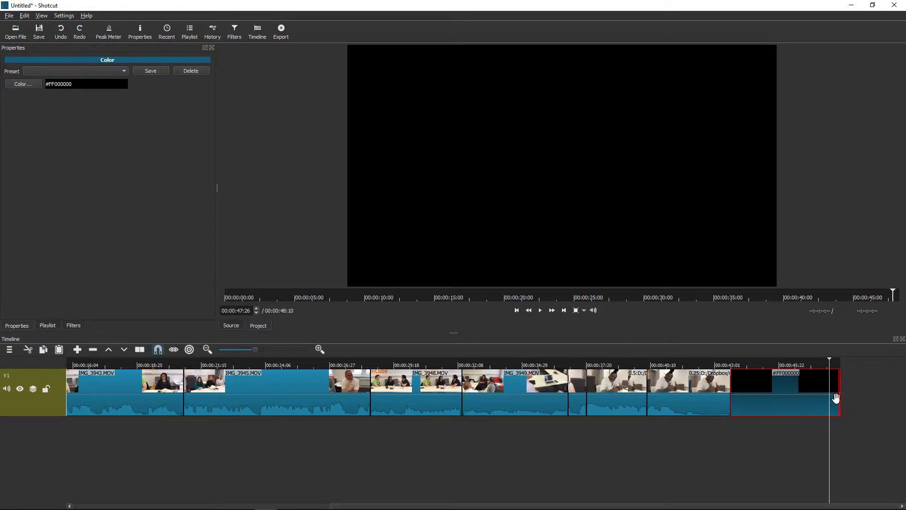
{"action": "left_click_drag", "start_coordinate": [835, 394], "coordinate": [898, 396]}
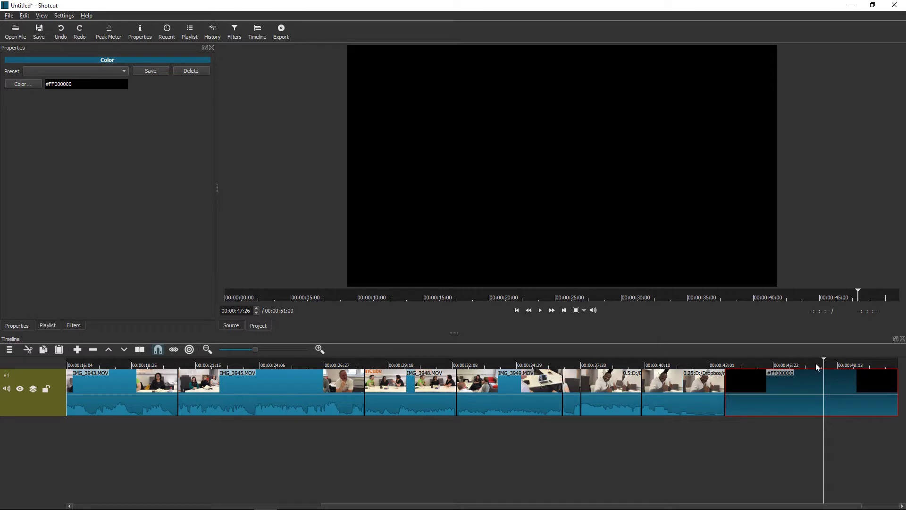
- Split the black closing clip at 00:00:46:17
{"action": "left_click_drag", "start_coordinate": [820, 359], "coordinate": [793, 362]}
{"action": "right_click", "coordinate": [793, 398]}
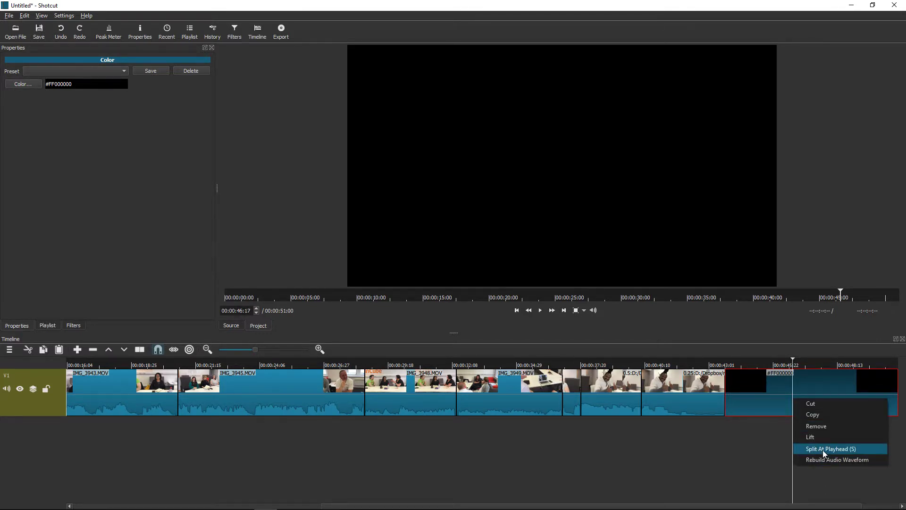
{"action": "left_click", "coordinate": [823, 449]}
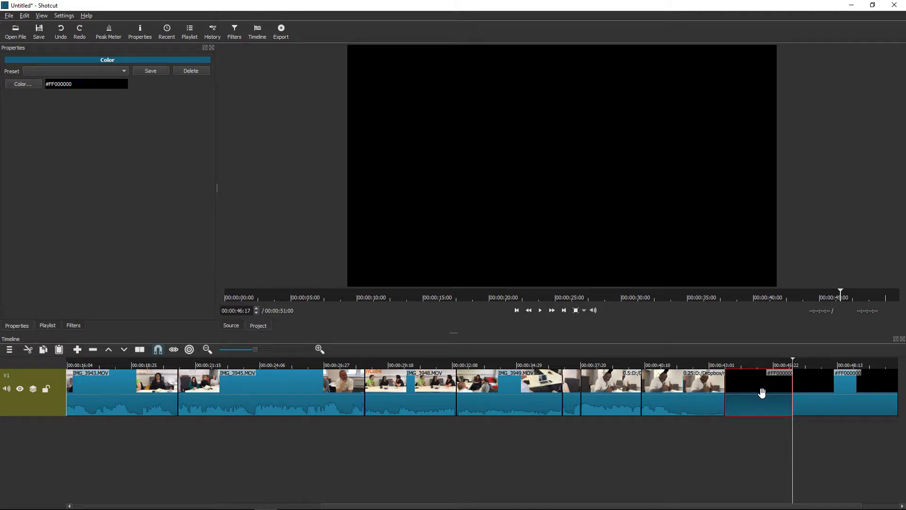
- Overlap the first black closing piece onto the thumbs-up clip by about 54 frames and set the transition's video type to Bar Horizontal
{"action": "left_click_drag", "start_coordinate": [737, 391], "coordinate": [712, 393]}
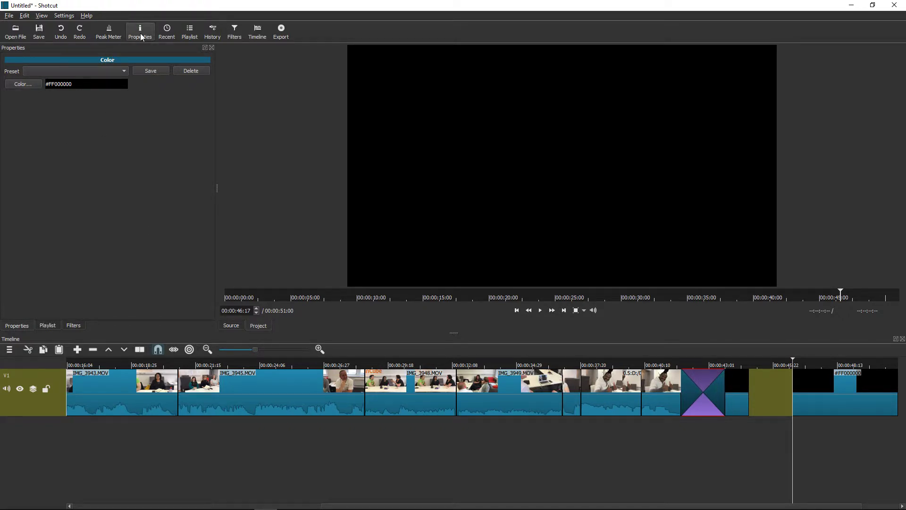
{"action": "left_click", "coordinate": [701, 391]}
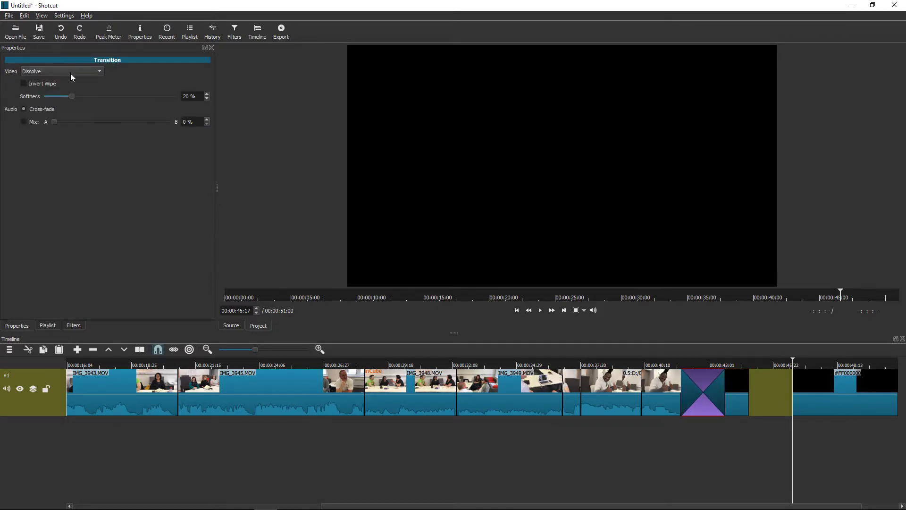
{"action": "left_click", "coordinate": [71, 74]}
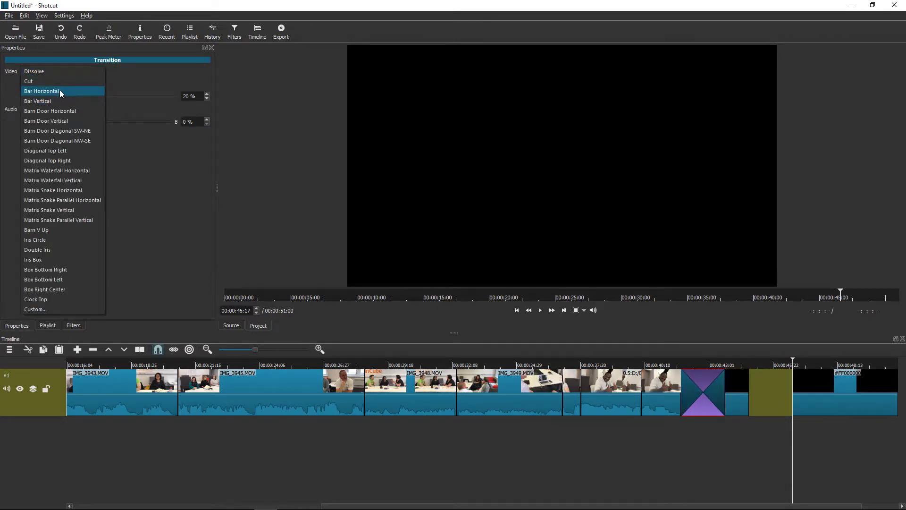
{"action": "left_click", "coordinate": [60, 91]}
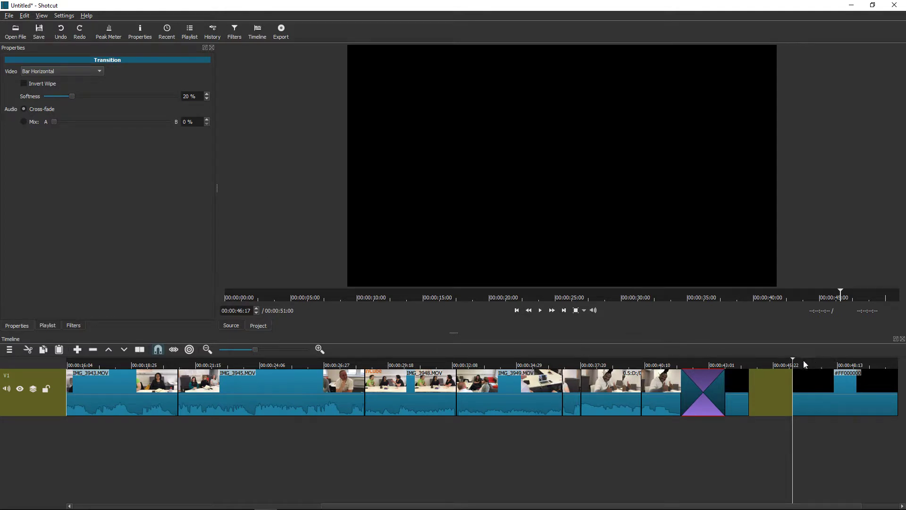
- Play from shortly before the closing transition through to the black piece to check the Bar Horizontal effect
{"action": "left_click", "coordinate": [748, 363]}
{"action": "left_click", "coordinate": [659, 364]}
{"action": "left_click", "coordinate": [639, 364]}
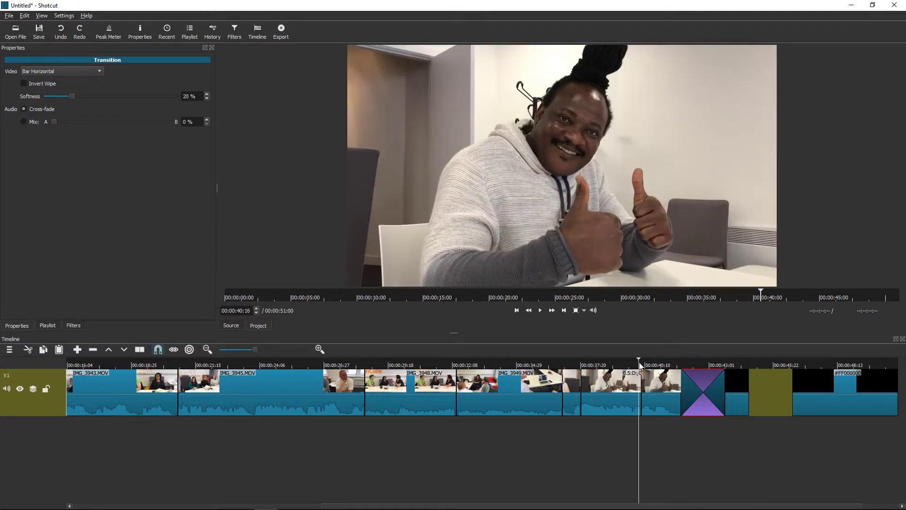
{"action": "left_click", "coordinate": [541, 311]}
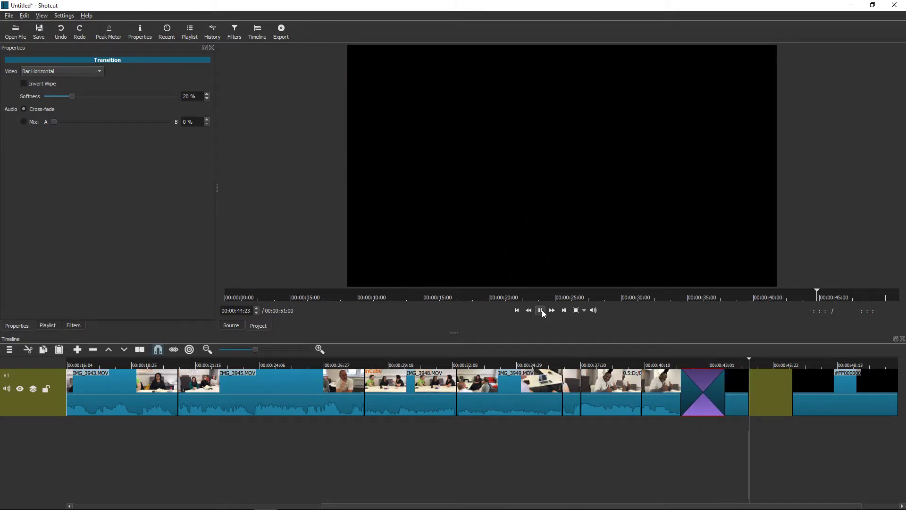
{"action": "left_click", "coordinate": [542, 310]}
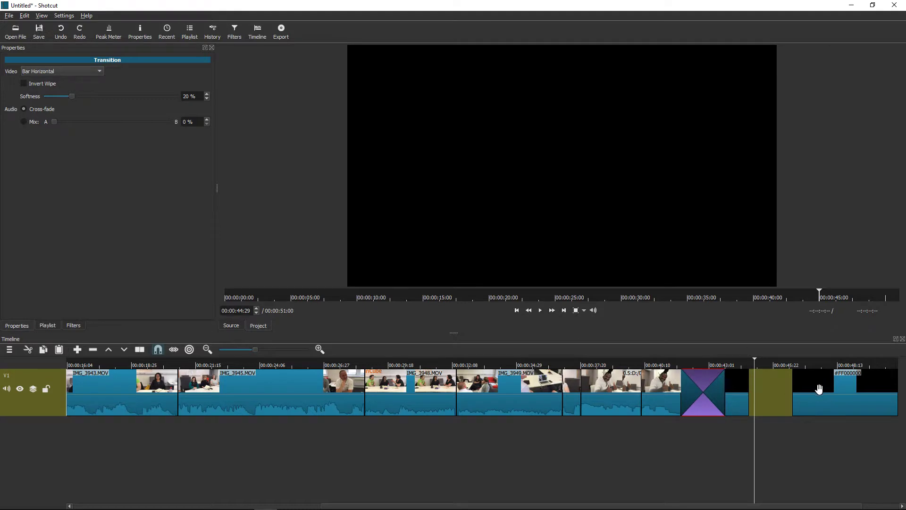
- Move the last black piece against the preceding one to close the gap, and split it at 00:00:45:15
{"action": "left_click_drag", "start_coordinate": [822, 385], "coordinate": [767, 391]}
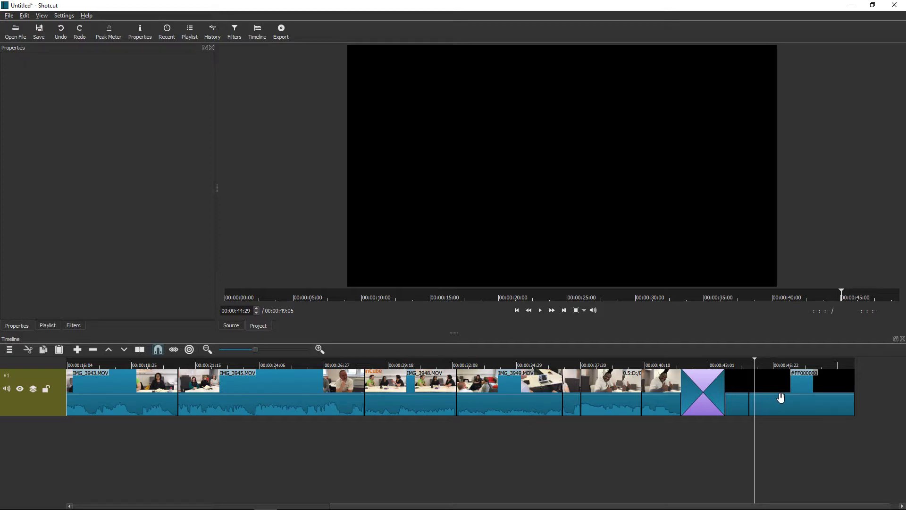
{"action": "left_click_drag", "start_coordinate": [756, 361], "coordinate": [768, 365]}
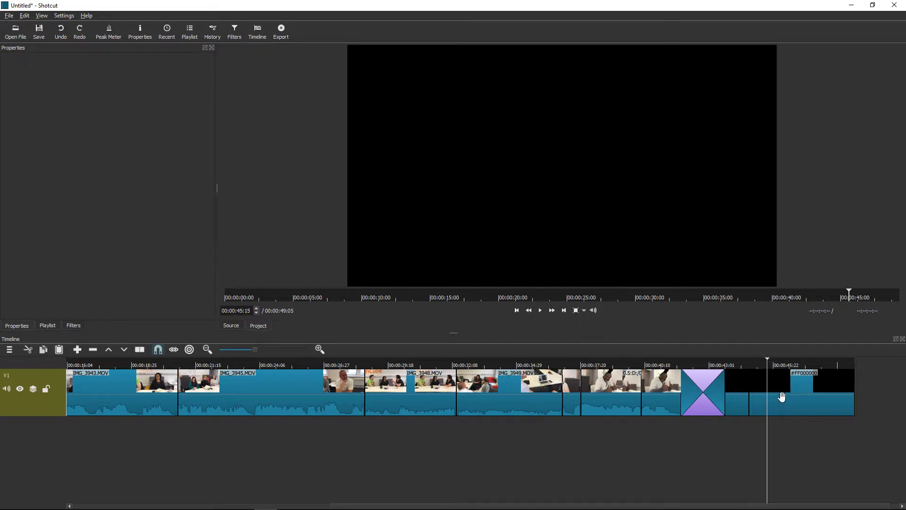
{"action": "right_click", "coordinate": [768, 396]}
{"action": "left_click", "coordinate": [793, 446]}
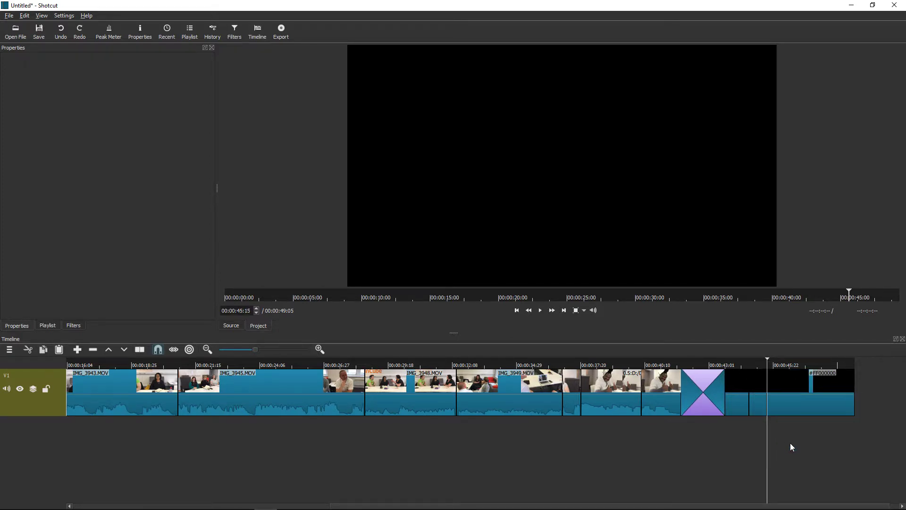
- Add a Text video filter to the final black piece at the end of the timeline
{"action": "left_click", "coordinate": [798, 396]}
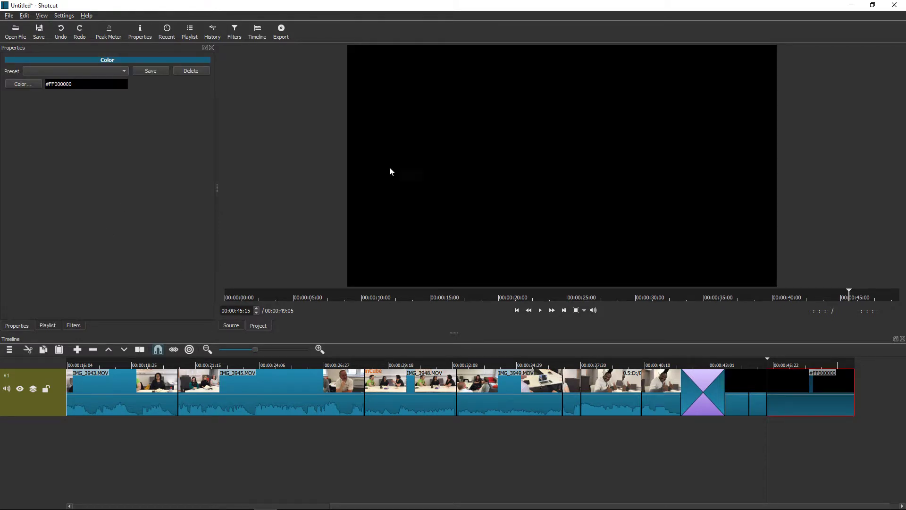
{"action": "left_click", "coordinate": [235, 32]}
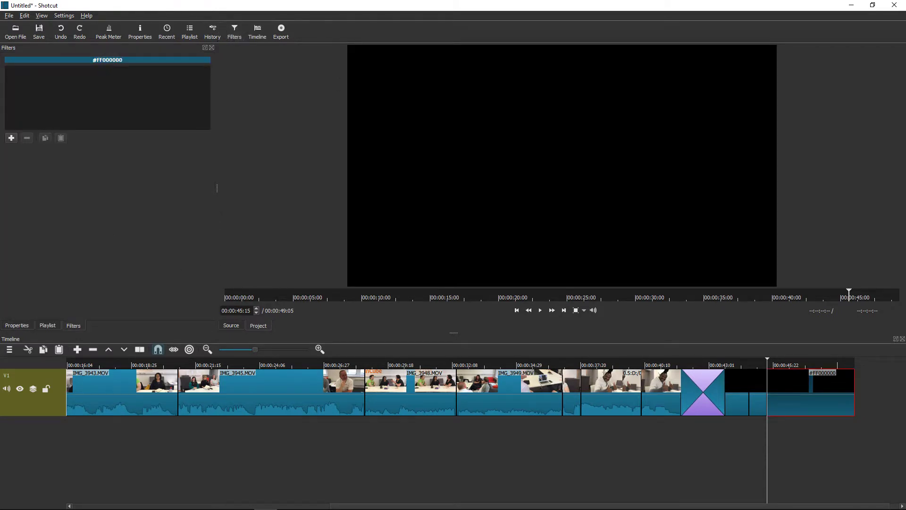
{"action": "left_click", "coordinate": [12, 138]}
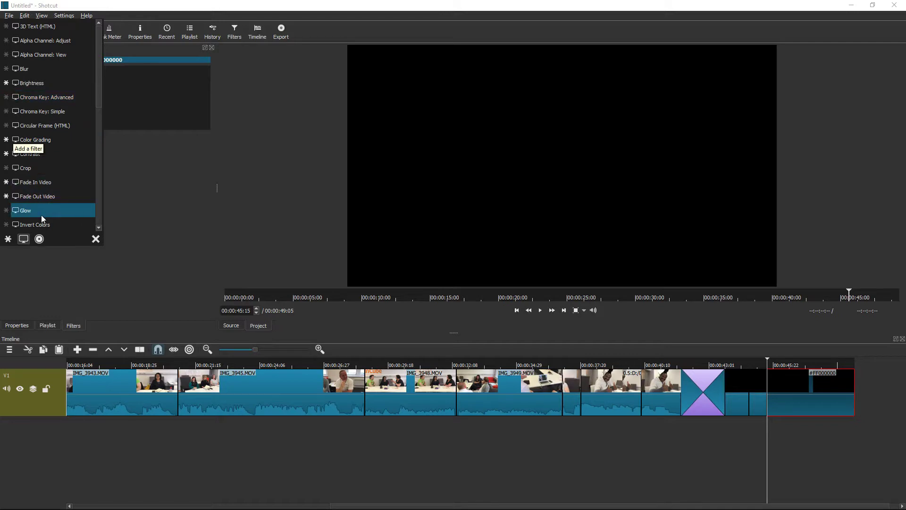
{"action": "left_click_drag", "start_coordinate": [100, 98], "coordinate": [96, 194]}
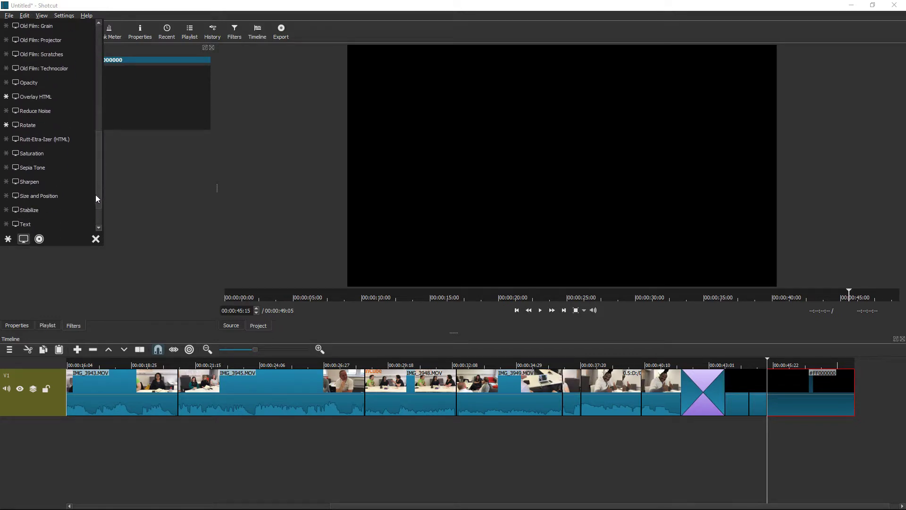
{"action": "left_click", "coordinate": [22, 195]}
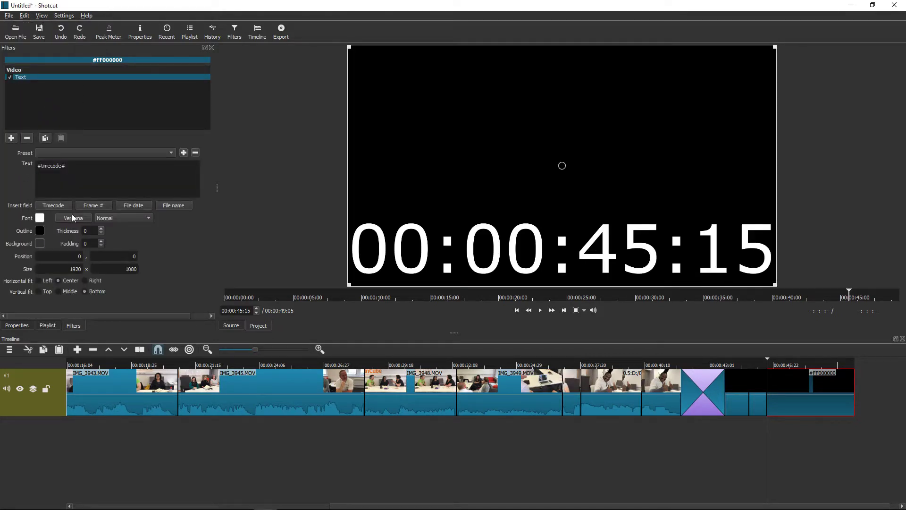
- Replace the filter's default timecode text with "The END"
{"action": "triple_click", "coordinate": [71, 173]}
{"action": "type", "text": "The"}
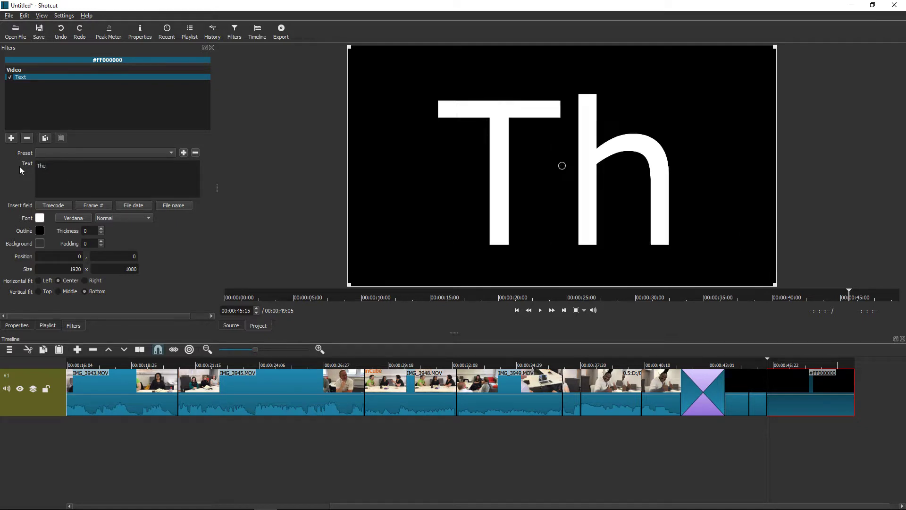
{"action": "type", "text": " END"}
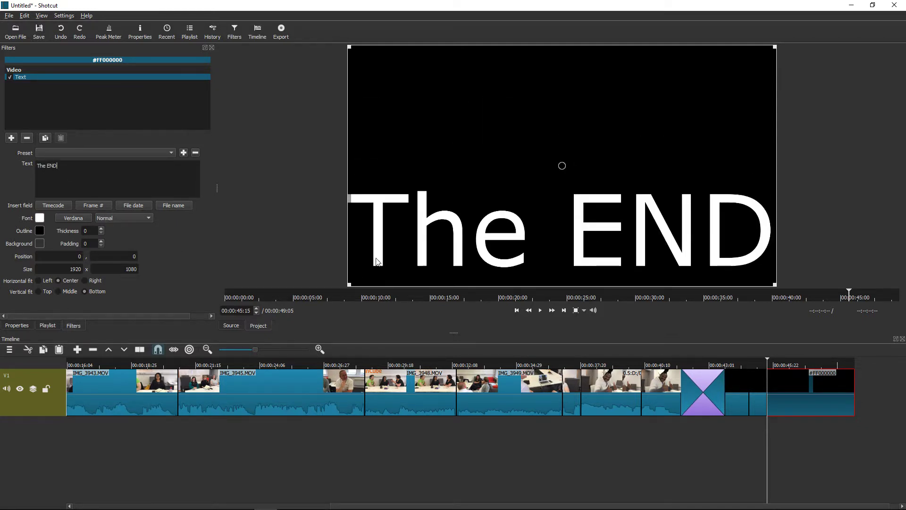
- Shrink "The END" text box to about 717 x 401 near mid-frame, and overlap its clip with the preceding black piece for a transition
{"action": "left_click_drag", "start_coordinate": [349, 48], "coordinate": [619, 199]}
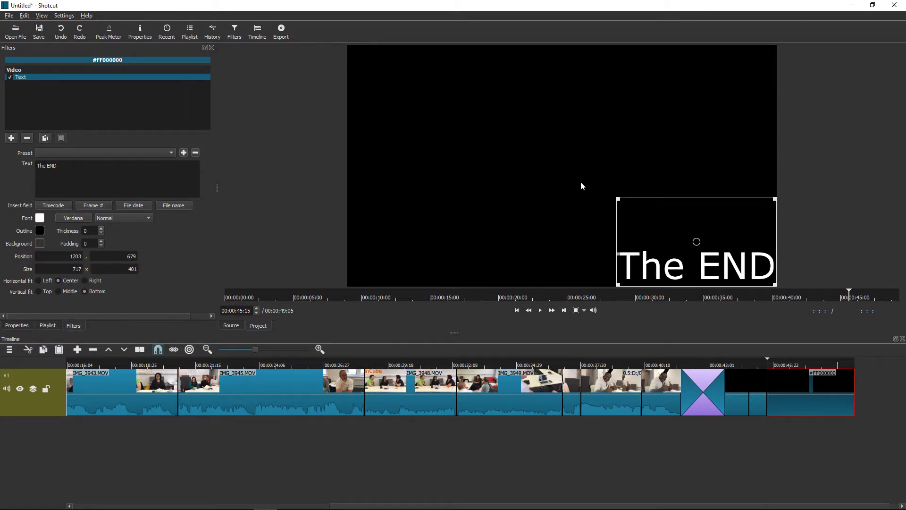
{"action": "left_click_drag", "start_coordinate": [697, 243], "coordinate": [537, 142]}
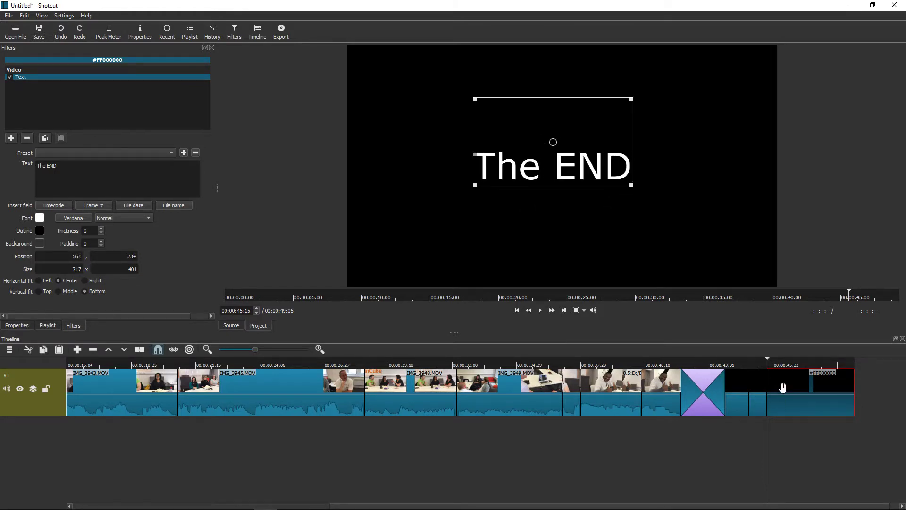
{"action": "mouse_move", "coordinate": [778, 393]}
{"action": "left_mouse_down"}
{"action": "mouse_move", "coordinate": [769, 388]}
{"action": "mouse_move", "coordinate": [783, 393]}
{"action": "left_mouse_up"}
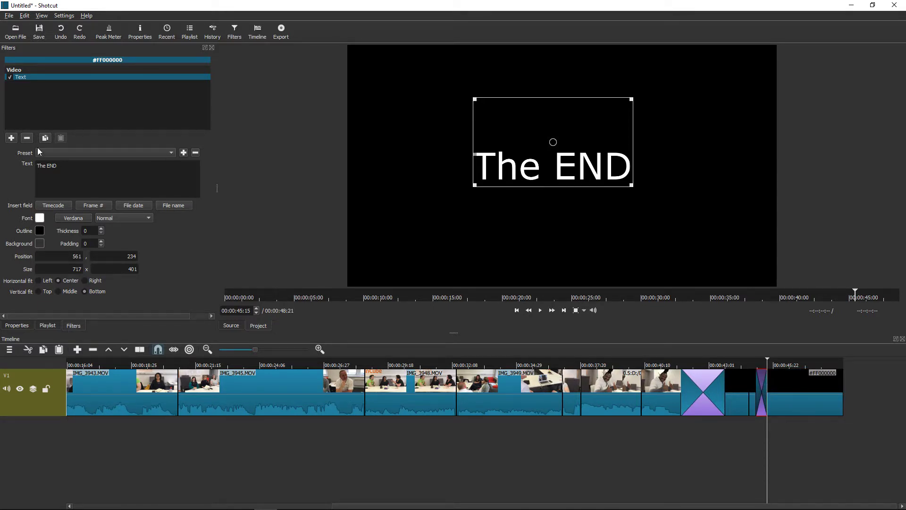
- Reposition "The END" text to about 521, 321 and play the closing section through to the end of the timeline
{"action": "left_click_drag", "start_coordinate": [769, 361], "coordinate": [605, 365]}
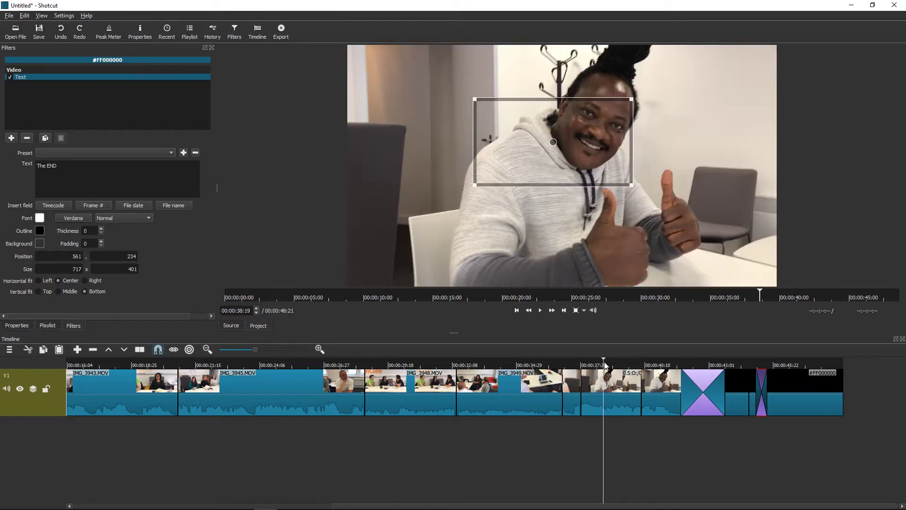
{"action": "left_click_drag", "start_coordinate": [643, 143], "coordinate": [902, 106]}
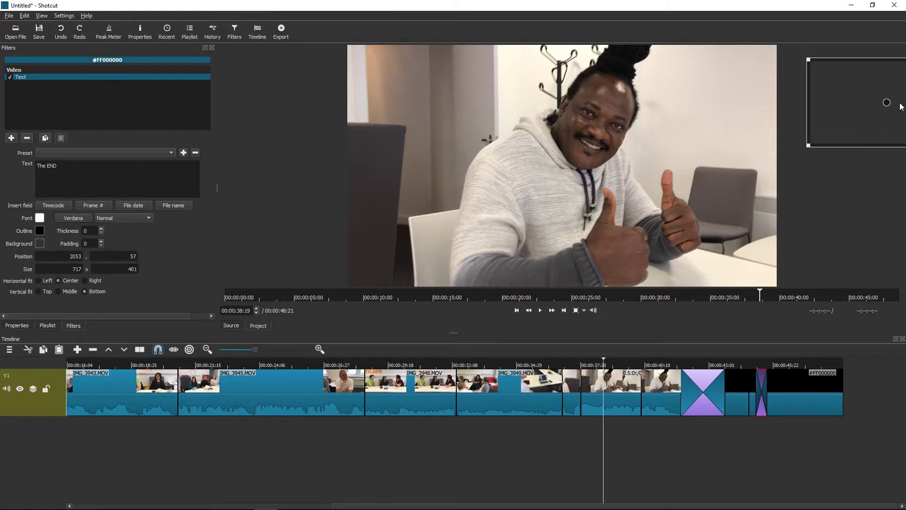
{"action": "left_click", "coordinate": [543, 313]}
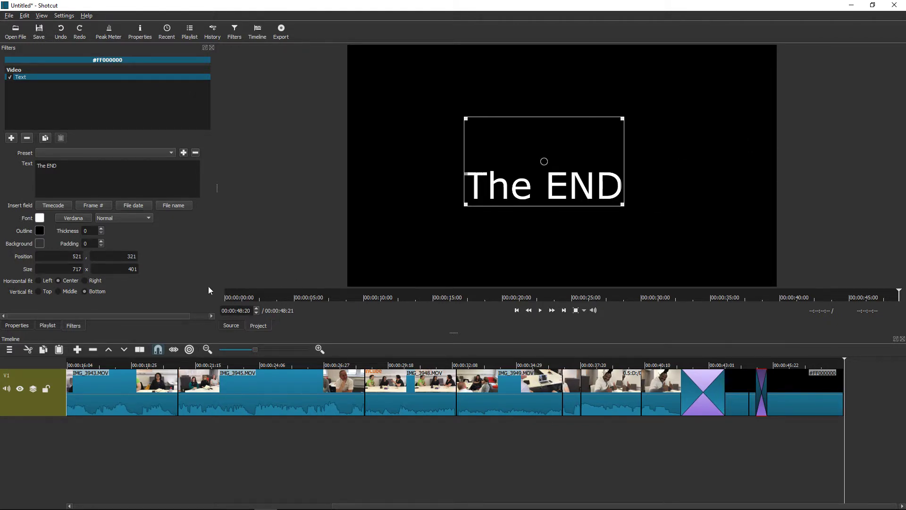
{"action": "left_click", "coordinate": [678, 402]}
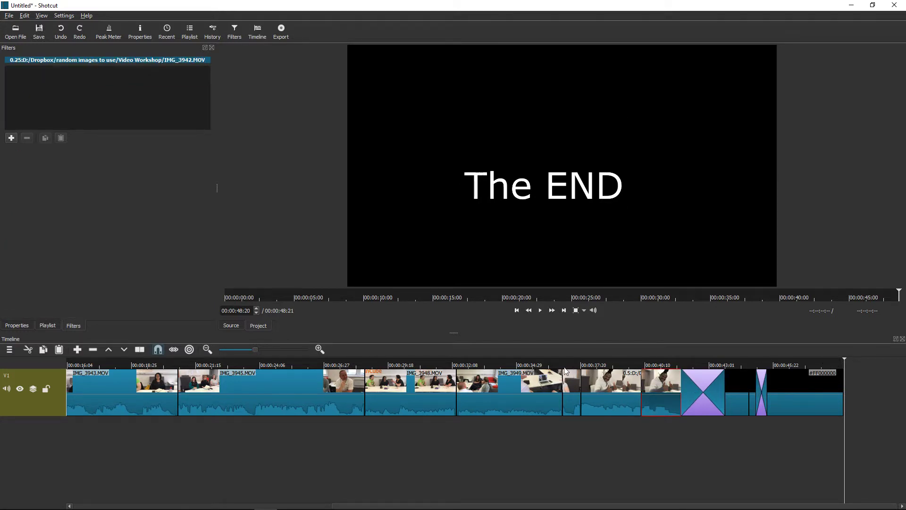
- Mute the V1 track, play the opening from the start of the timeline to check it, and return the playhead to the start
{"action": "left_click_drag", "start_coordinate": [843, 360], "coordinate": [67, 360]}
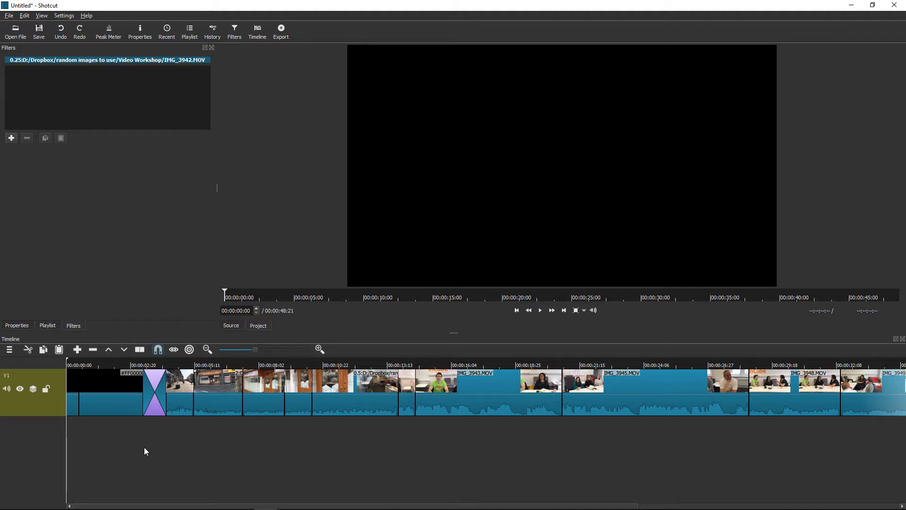
{"action": "left_click", "coordinate": [8, 390]}
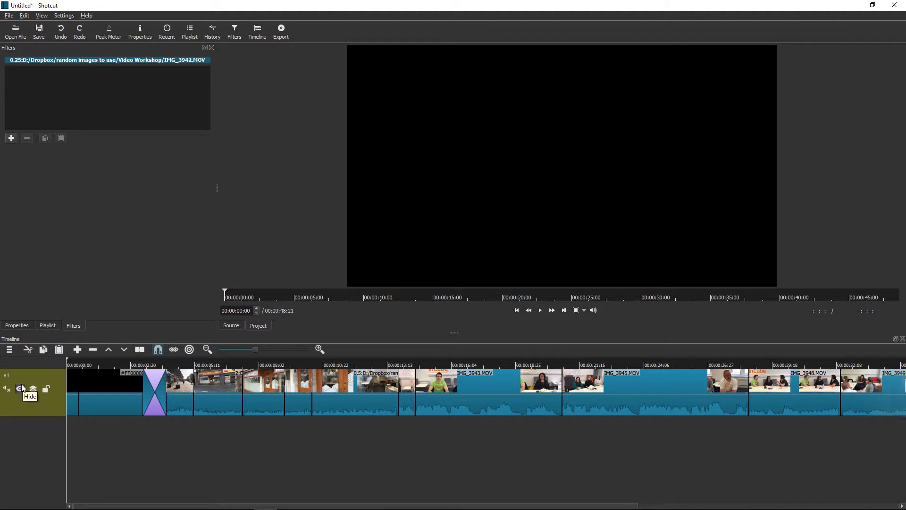
{"action": "left_click", "coordinate": [541, 310]}
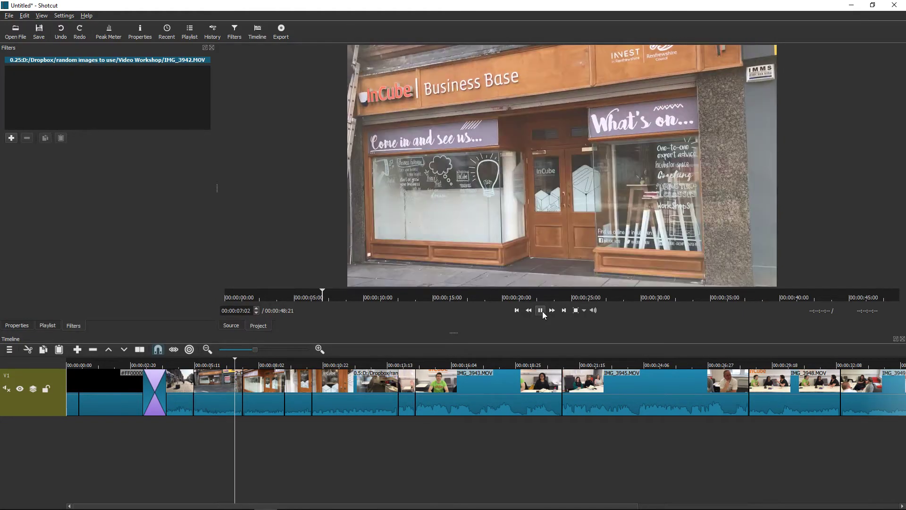
{"action": "left_click", "coordinate": [542, 311]}
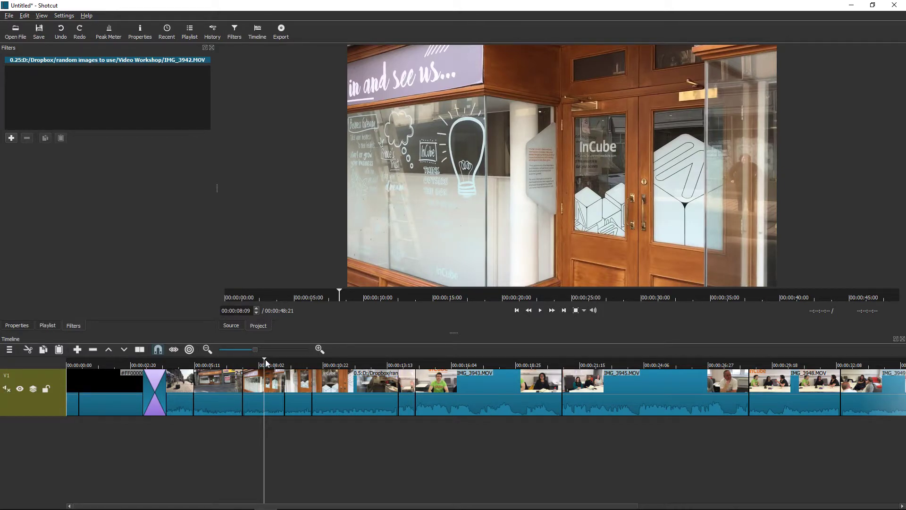
{"action": "left_click_drag", "start_coordinate": [266, 362], "coordinate": [57, 364]}
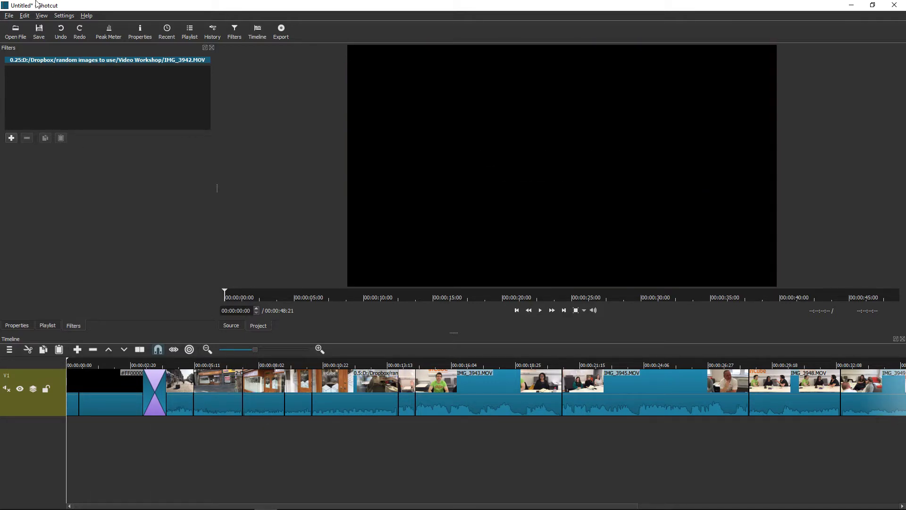
- Save the project to the Desktop as an MLT XML file named with the presenter's first name
{"action": "left_click", "coordinate": [10, 16]}
{"action": "left_click", "coordinate": [38, 71]}
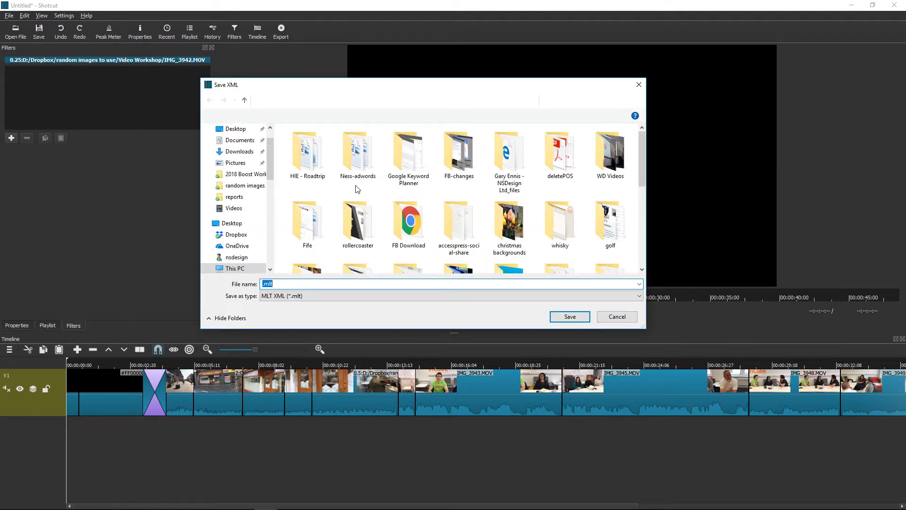
{"action": "left_click", "coordinate": [263, 284]}
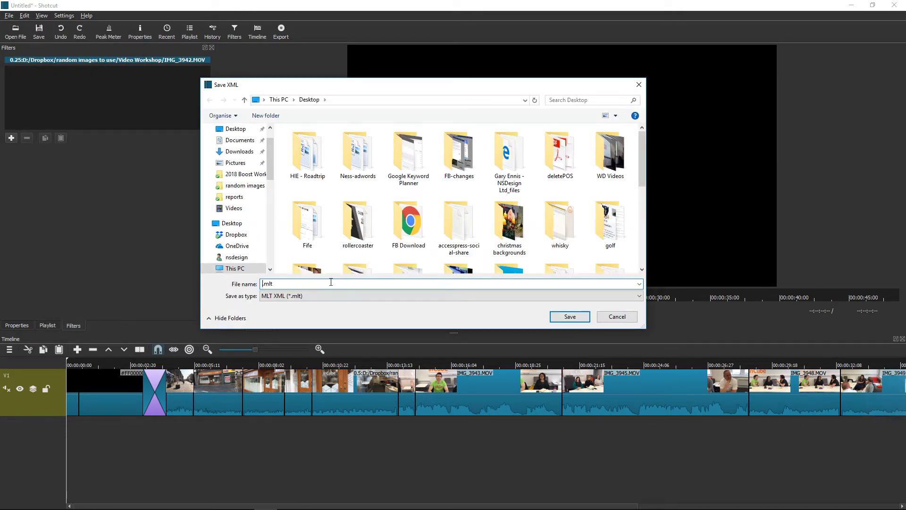
{"action": "type", "text": "gary"}
{"action": "left_click", "coordinate": [580, 317]}
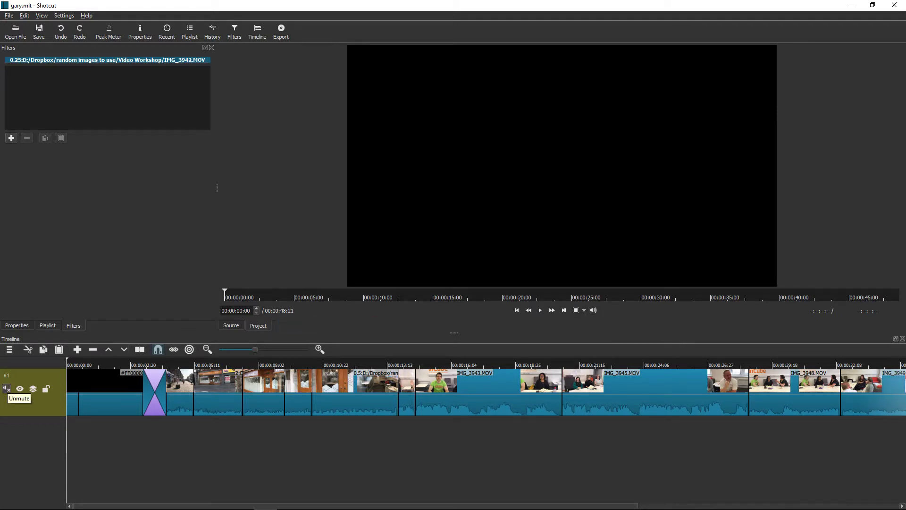
- Switch to the browser to view Bensound's royalty-free music, and find bensound-happyrock.mp3 in the Video Workshop folder in File Explorer
{"action": "left_click", "coordinate": [7, 389]}
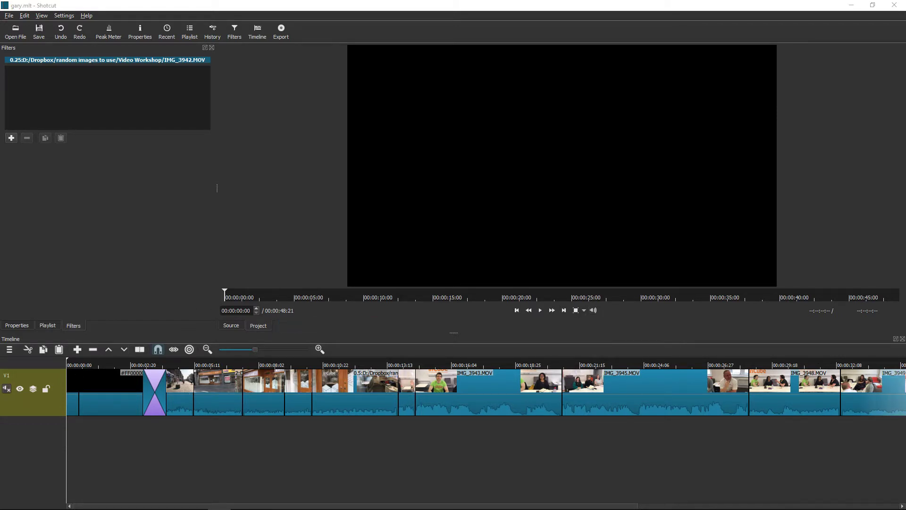
{"action": "key", "text": "alt+Tab"}
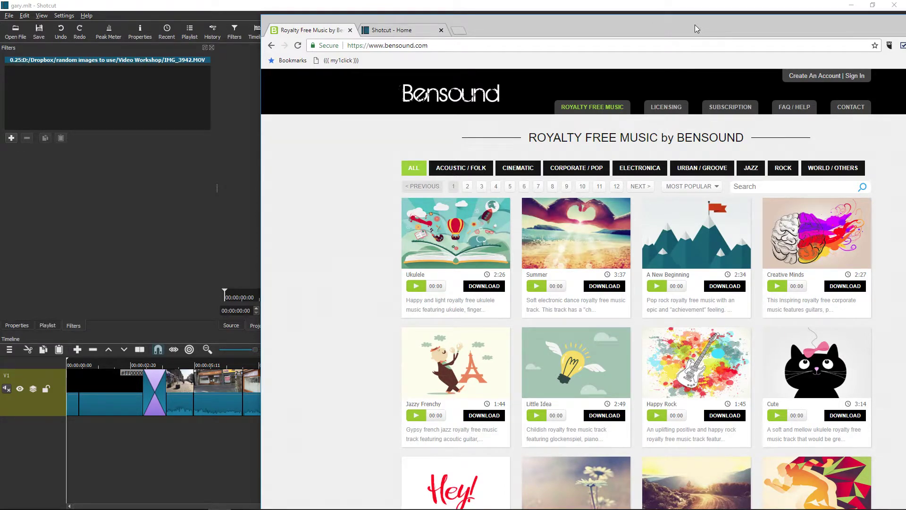
{"action": "left_click_drag", "start_coordinate": [695, 24], "coordinate": [438, 61]}
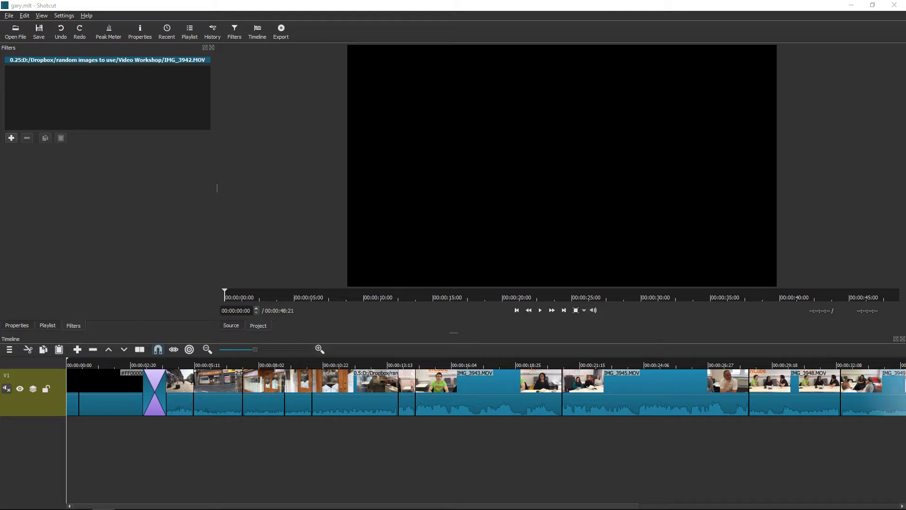
{"action": "key", "text": "alt+Tab"}
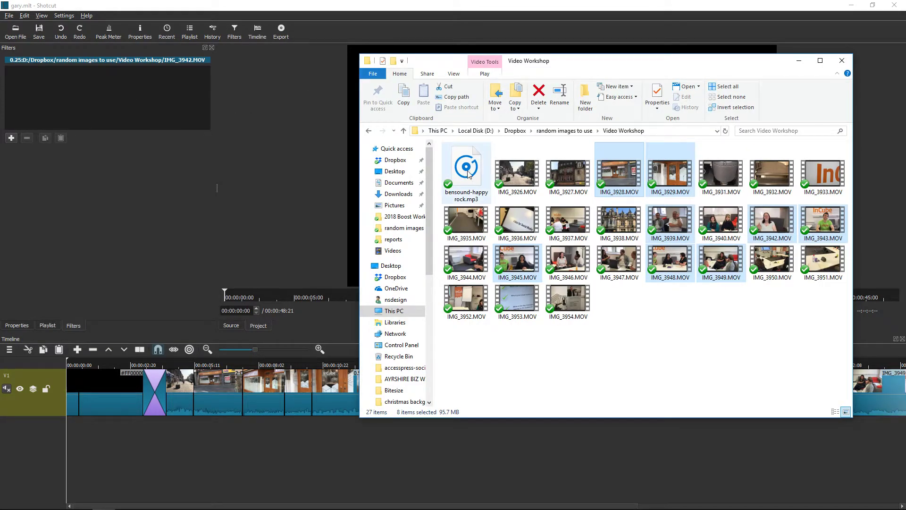
{"action": "left_click_drag", "start_coordinate": [783, 61], "coordinate": [1, 85]}
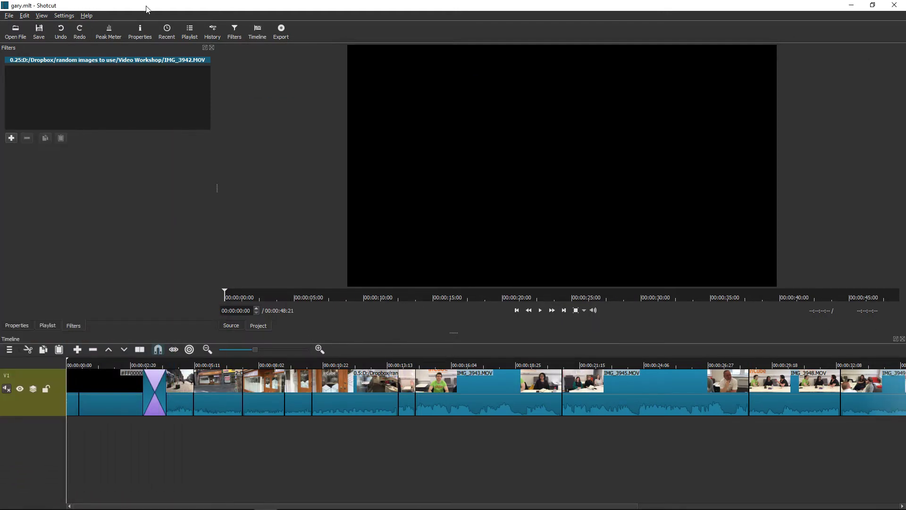
- Add bensound-happyrock.mp3 from the Video Workshop folder to the playlist and play its beginning as a preview
{"action": "left_click", "coordinate": [186, 148]}
{"action": "left_click", "coordinate": [232, 326]}
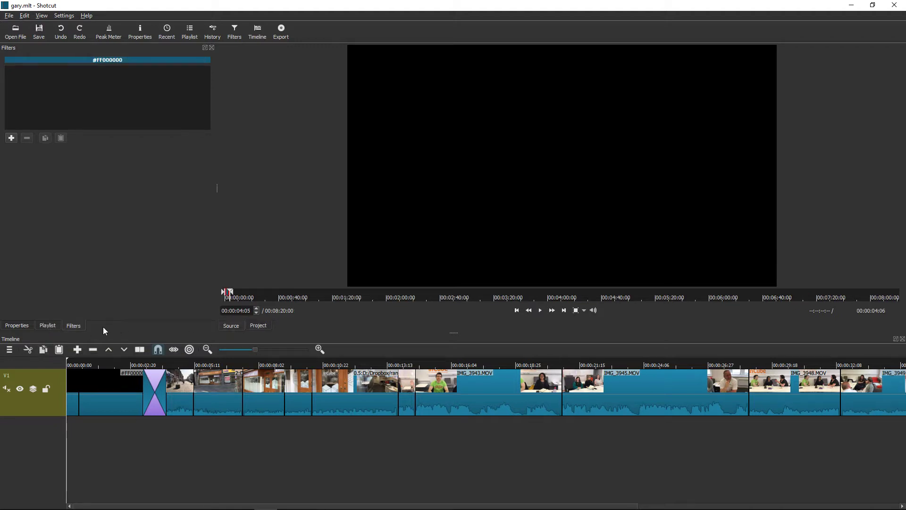
{"action": "left_click", "coordinate": [52, 327]}
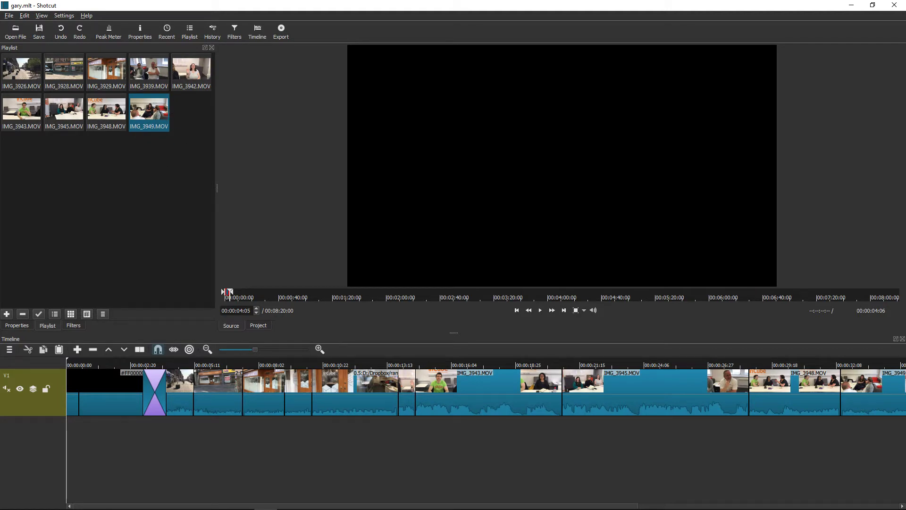
{"action": "key", "text": "alt+Tab"}
{"action": "left_click", "coordinate": [404, 213]}
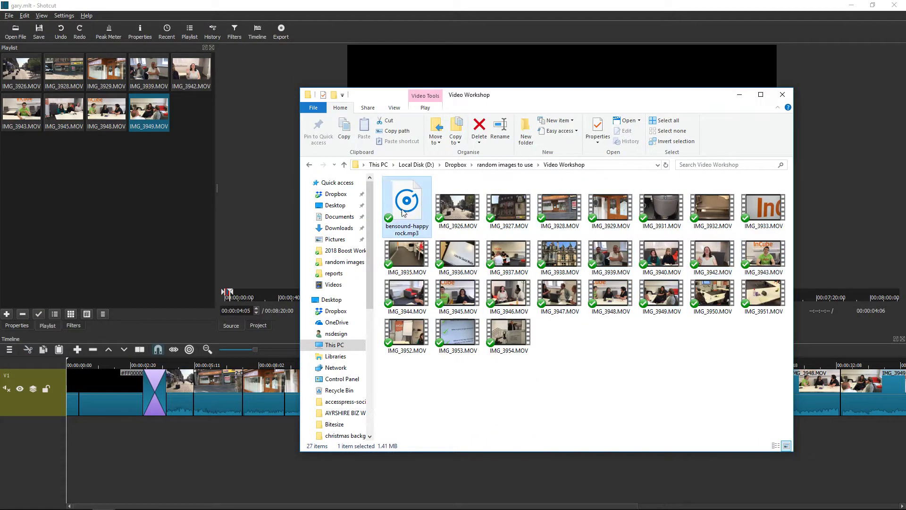
{"action": "left_click_drag", "start_coordinate": [404, 214], "coordinate": [188, 139]}
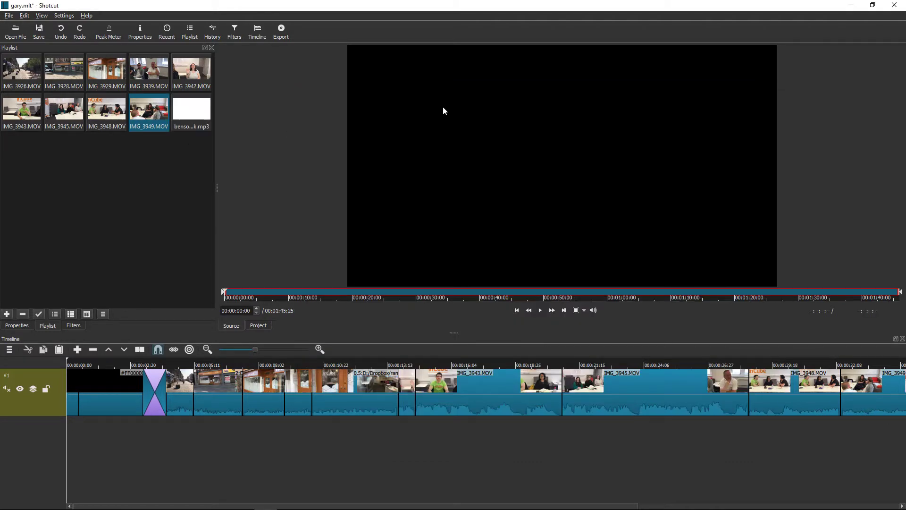
{"action": "key", "text": "space"}
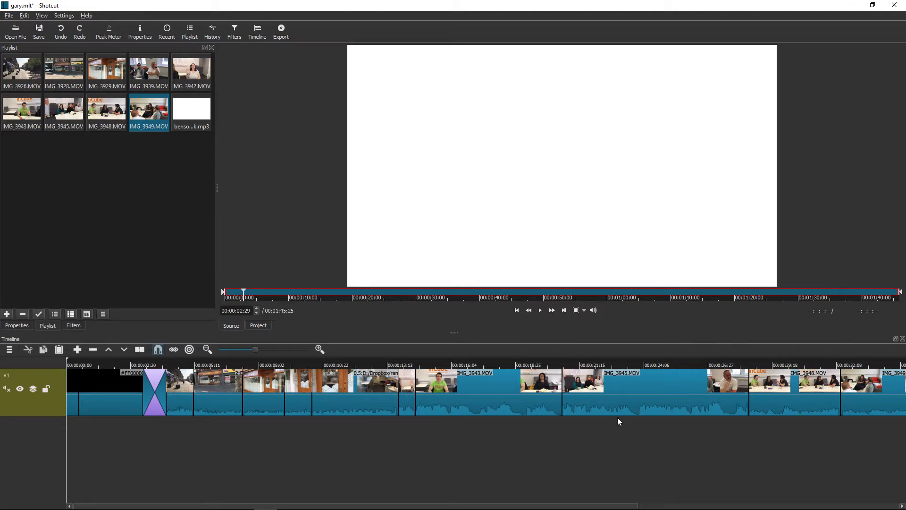
- Add an audio track below V1 and place bensound-happyrock.mp3 near its start
{"action": "right_click", "coordinate": [109, 440]}
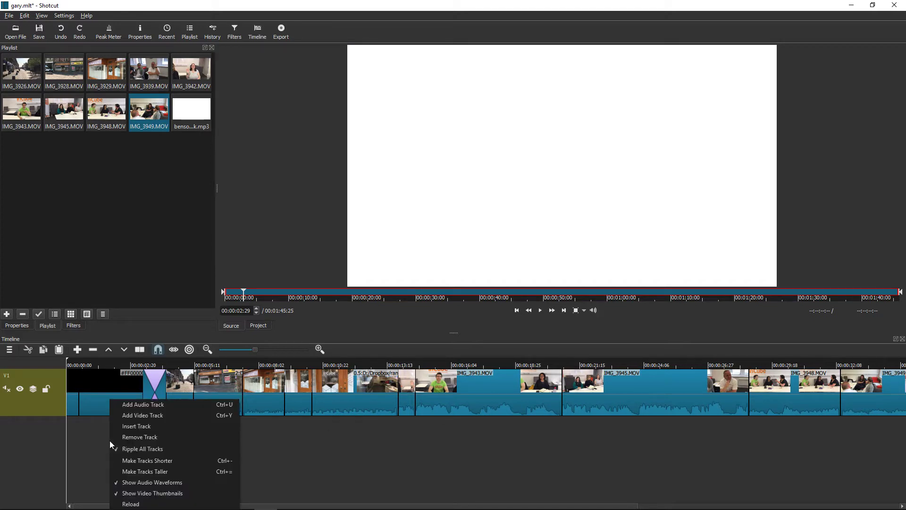
{"action": "left_click", "coordinate": [151, 404]}
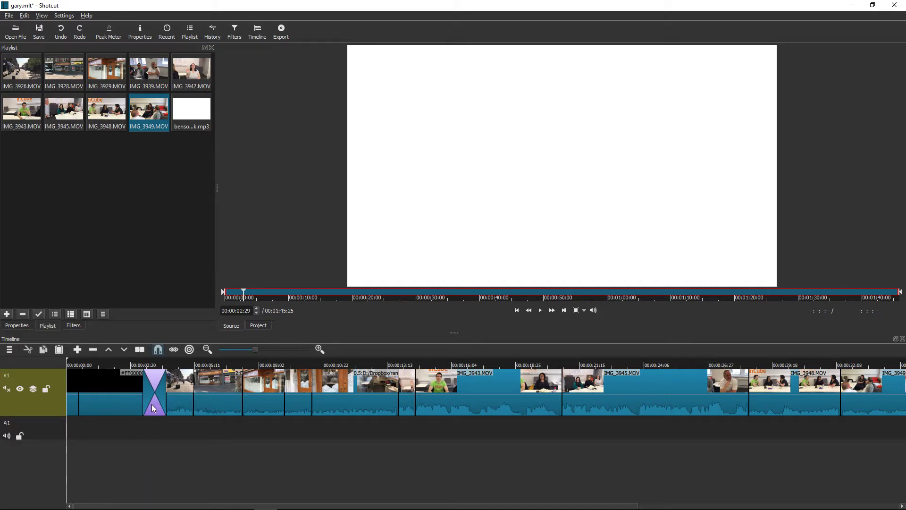
{"action": "left_click", "coordinate": [53, 434]}
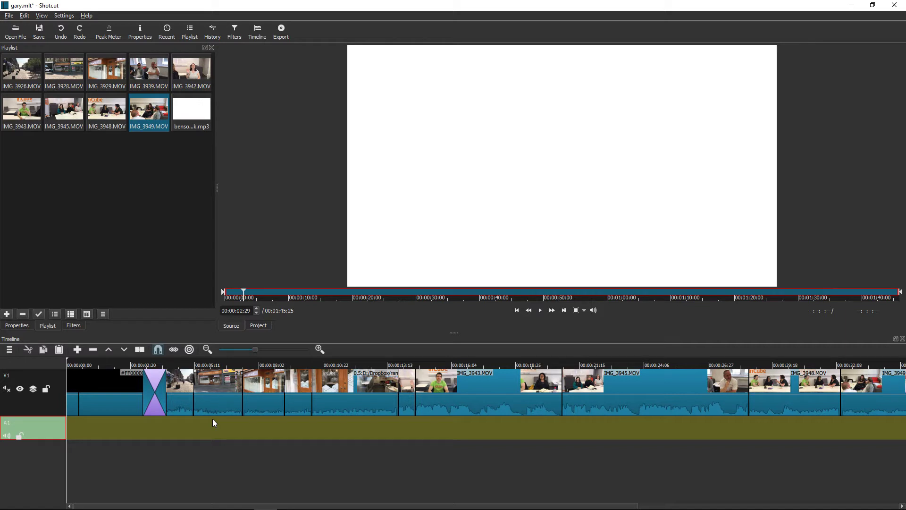
{"action": "left_click", "coordinate": [264, 326]}
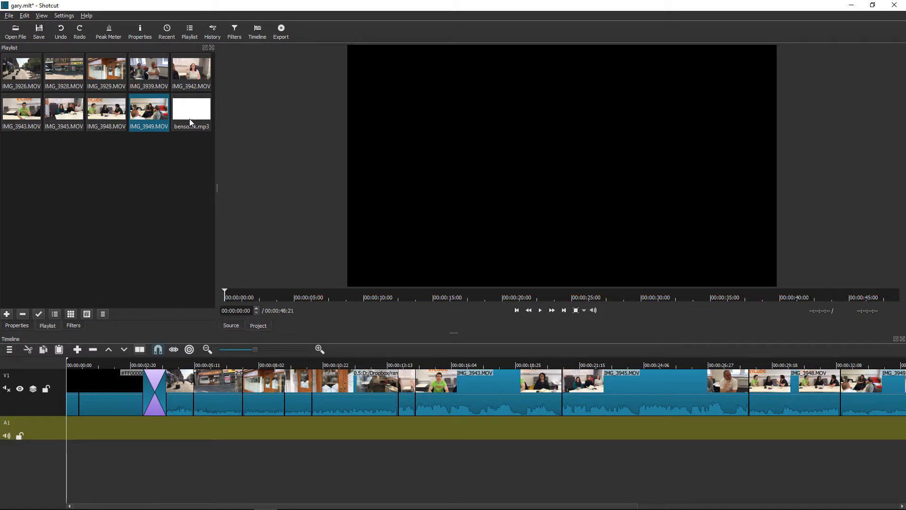
{"action": "left_click_drag", "start_coordinate": [198, 118], "coordinate": [107, 423]}
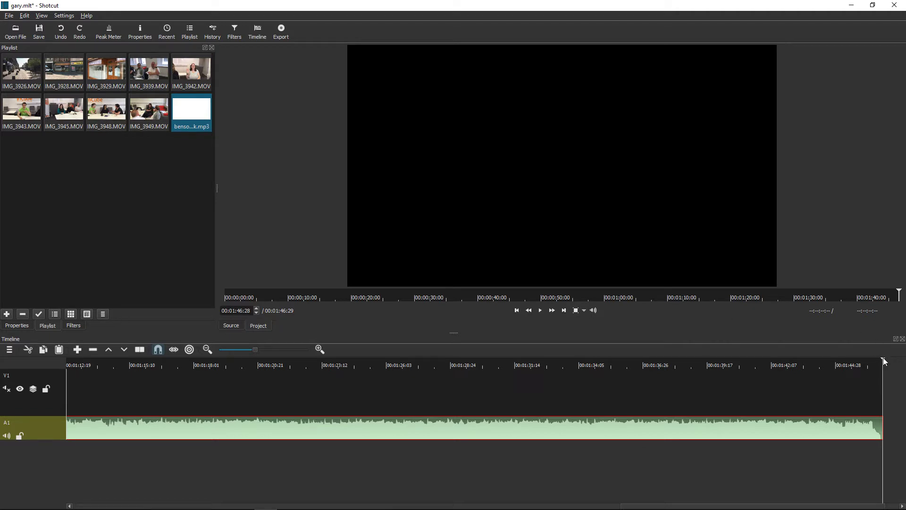
- Split bensound-happyrock.mp3 on track A1 at 00:00:44:20, over the closing black clip, and remove the part after the split
{"action": "left_click_drag", "start_coordinate": [884, 360], "coordinate": [500, 391]}
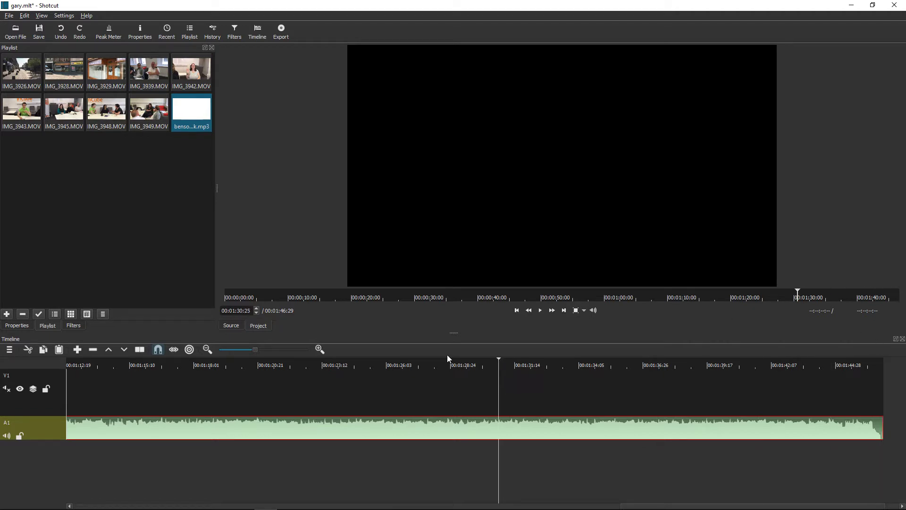
{"action": "left_click_drag", "start_coordinate": [498, 358], "coordinate": [747, 380]}
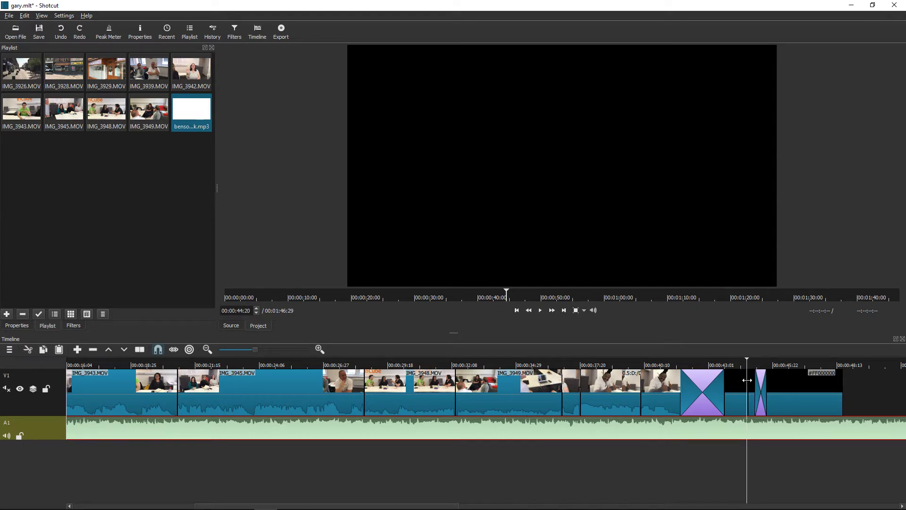
{"action": "right_click", "coordinate": [747, 428]}
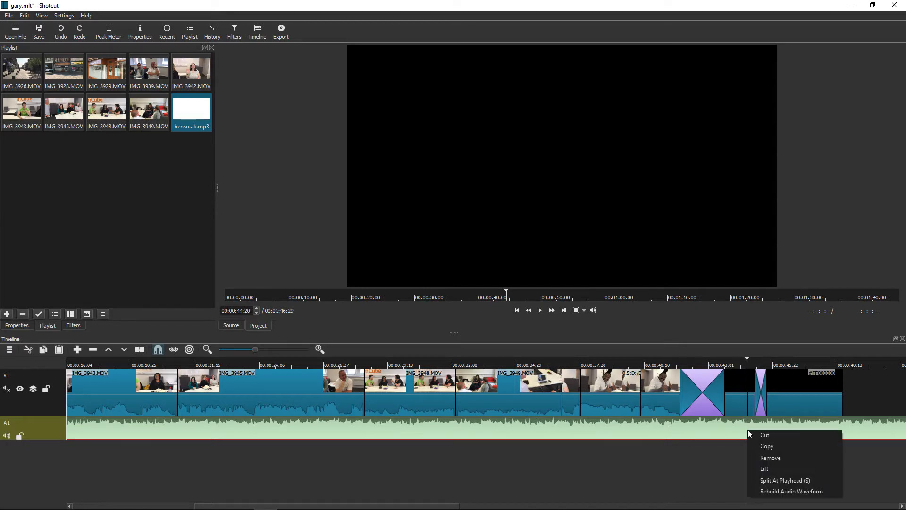
{"action": "left_click", "coordinate": [775, 478]}
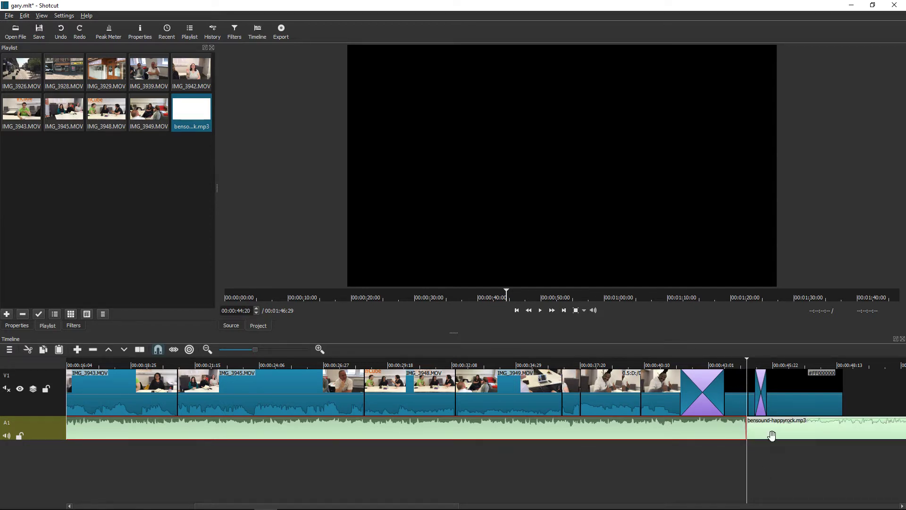
{"action": "left_click", "coordinate": [794, 429]}
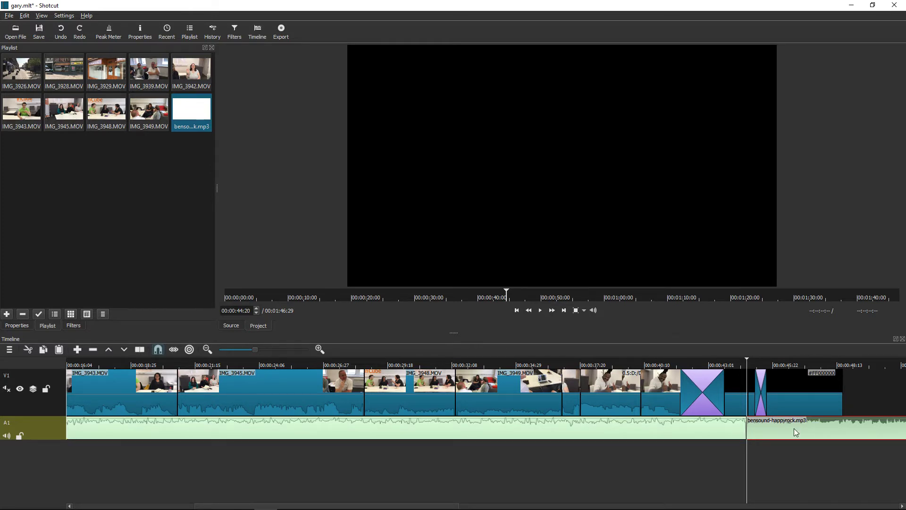
{"action": "right_click", "coordinate": [795, 431]}
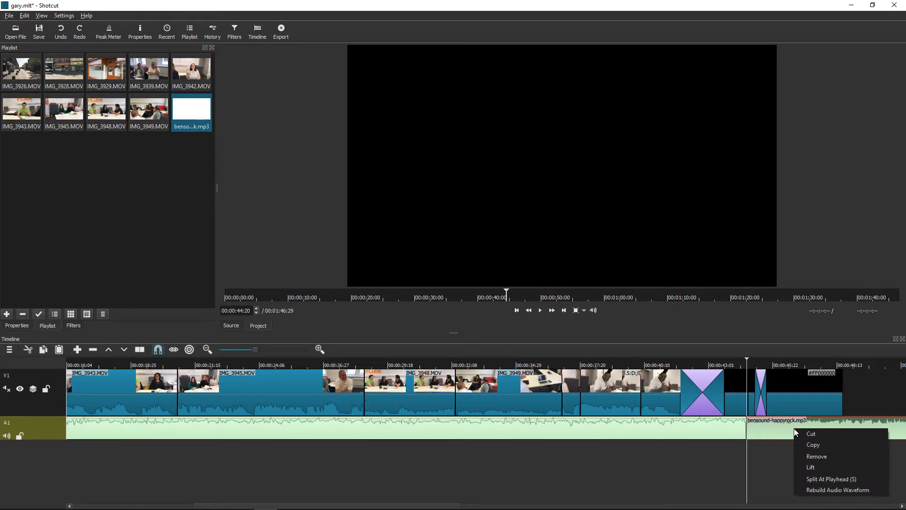
{"action": "left_click", "coordinate": [826, 458]}
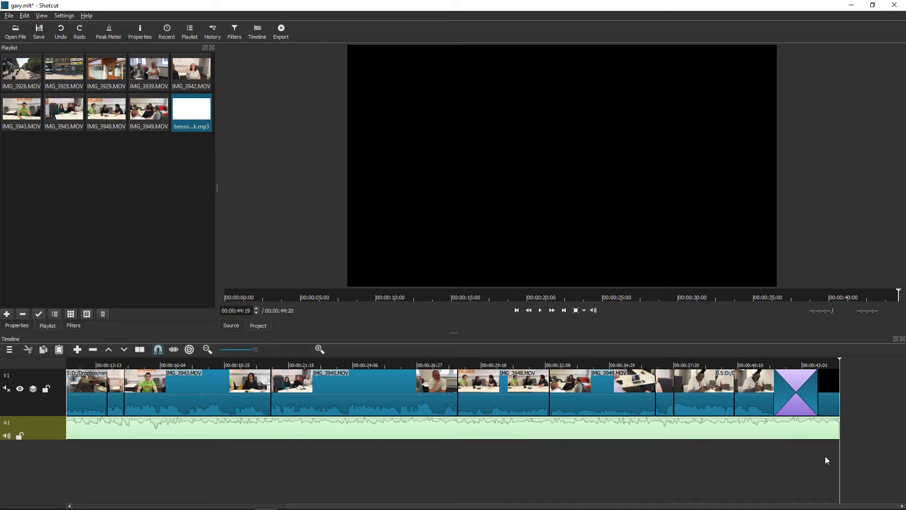
- Add a Fade Out Audio filter to the trimmed music clip and set its duration to 00:00:00:03
{"action": "left_click", "coordinate": [831, 430]}
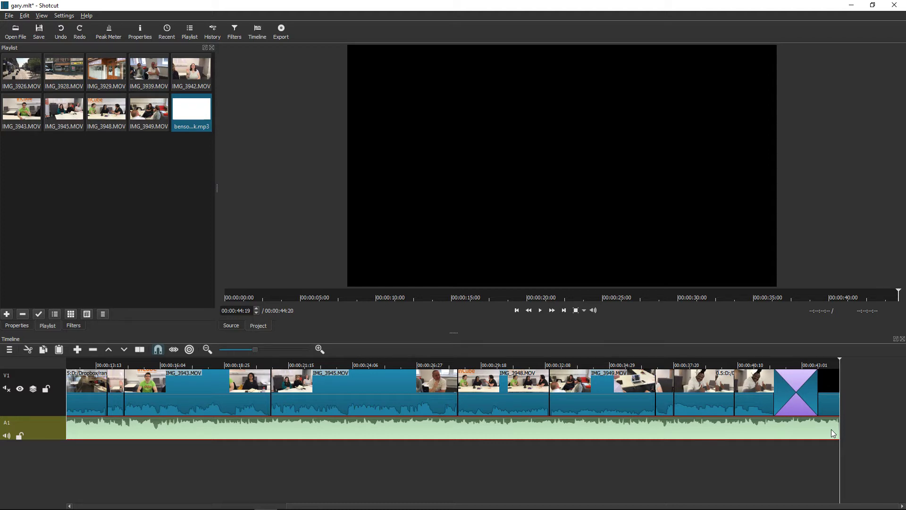
{"action": "left_click", "coordinate": [236, 37]}
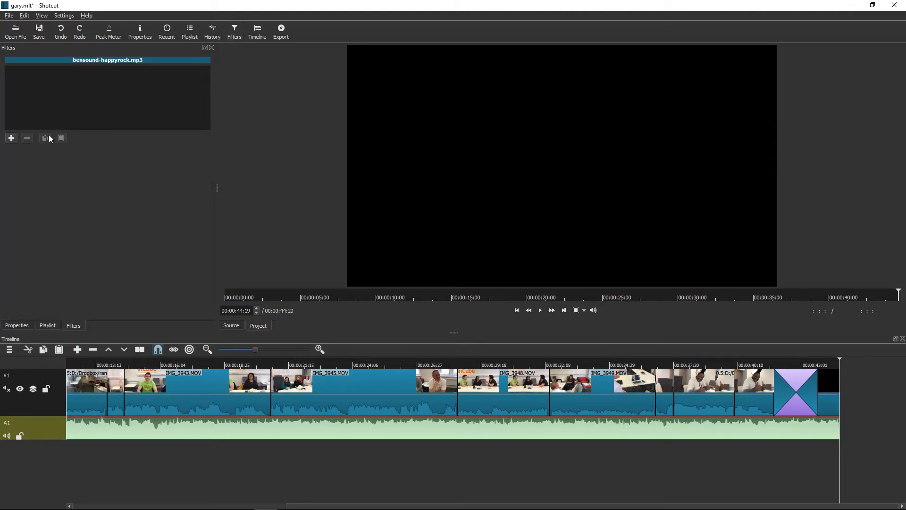
{"action": "left_click", "coordinate": [12, 139]}
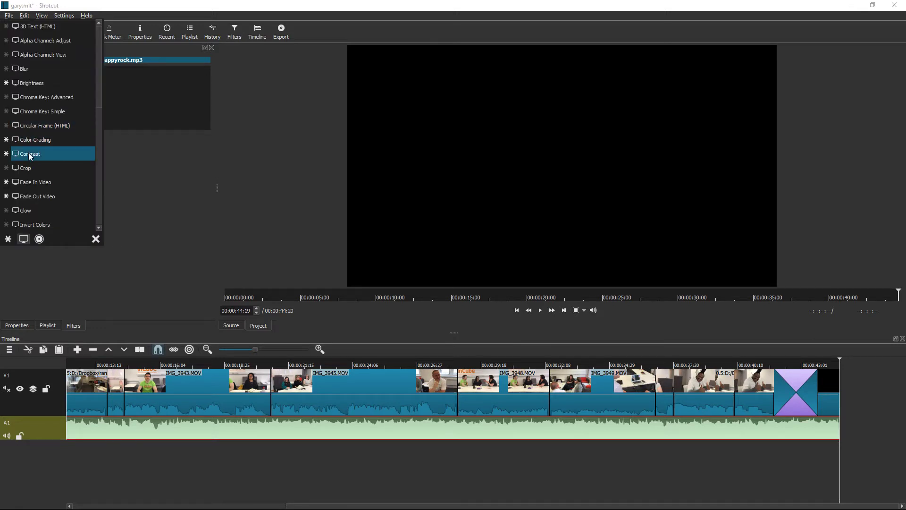
{"action": "left_click", "coordinate": [39, 238]}
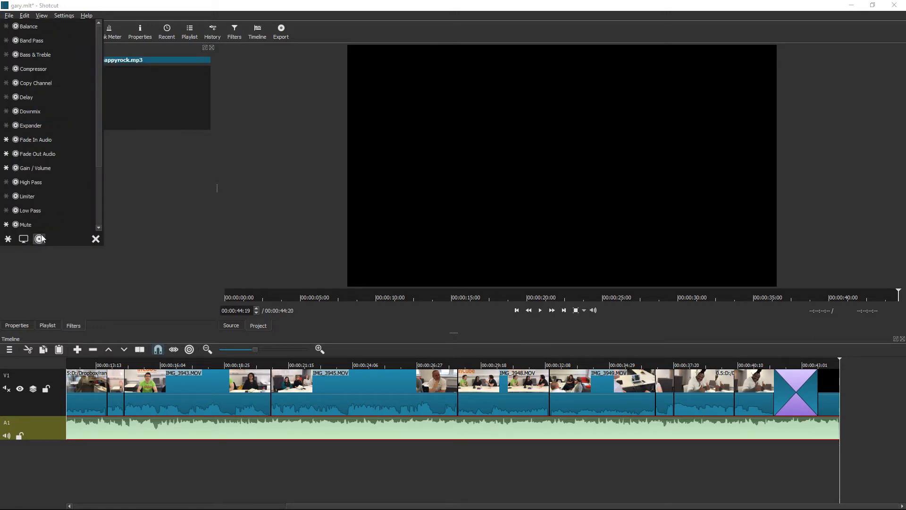
{"action": "left_click", "coordinate": [55, 154]}
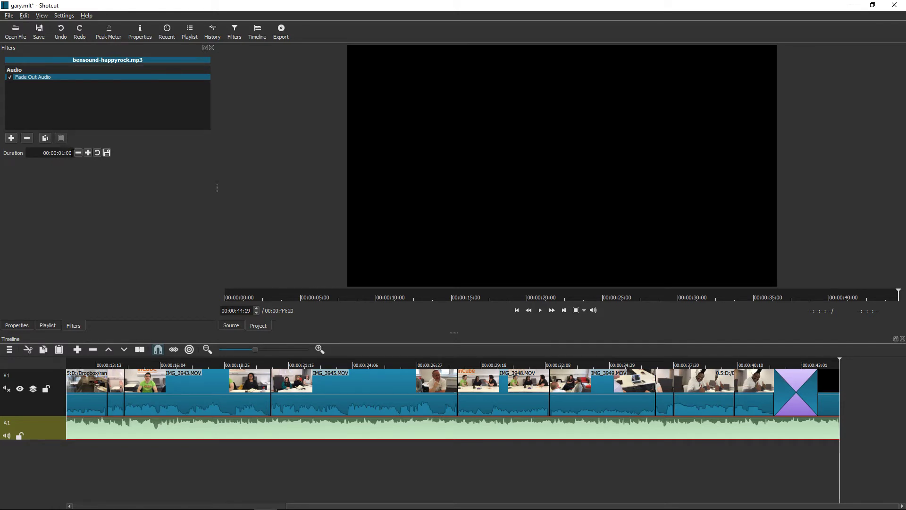
{"action": "mouse_move", "coordinate": [44, 153]}
{"action": "left_mouse_down"}
{"action": "mouse_move", "coordinate": [72, 153]}
{"action": "mouse_move", "coordinate": [61, 153]}
{"action": "left_mouse_up"}
{"action": "left_click", "coordinate": [62, 153]}
{"action": "type", "text": "3"}
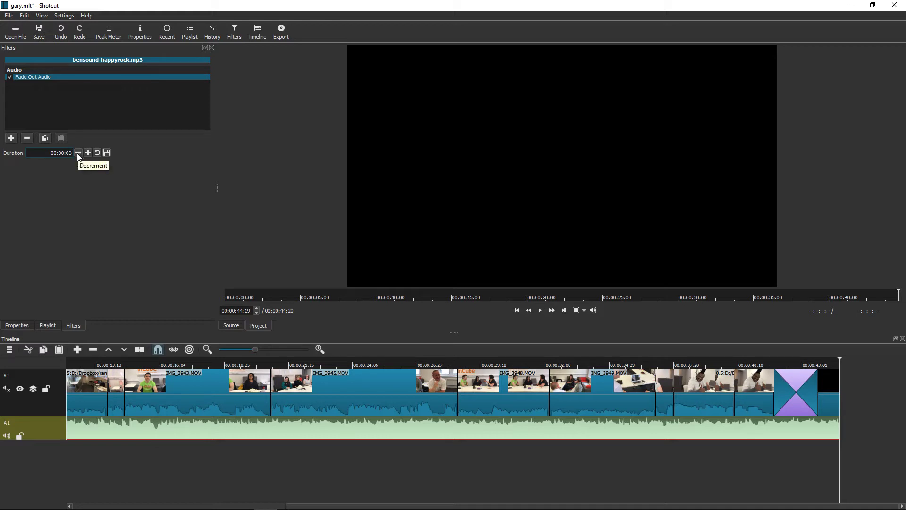
{"action": "key", "text": "ctrl+z"}
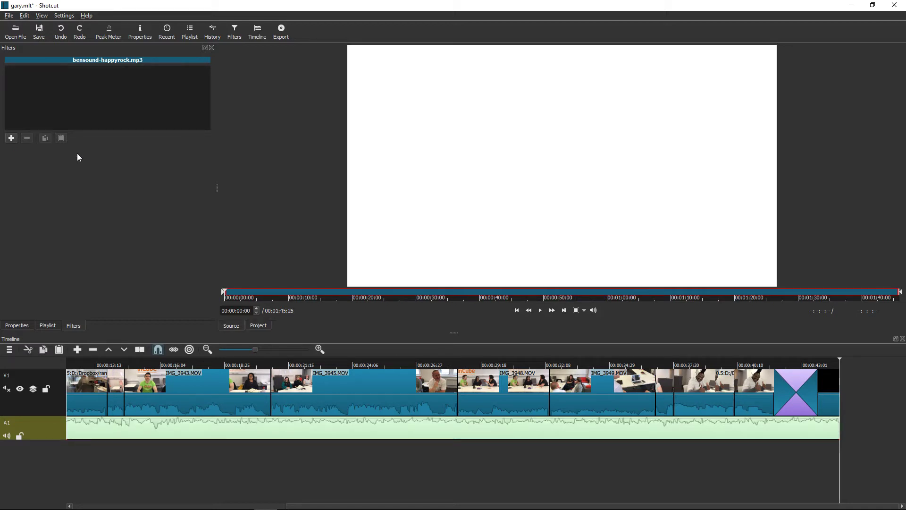
{"action": "key", "text": "ctrl+shift+z"}
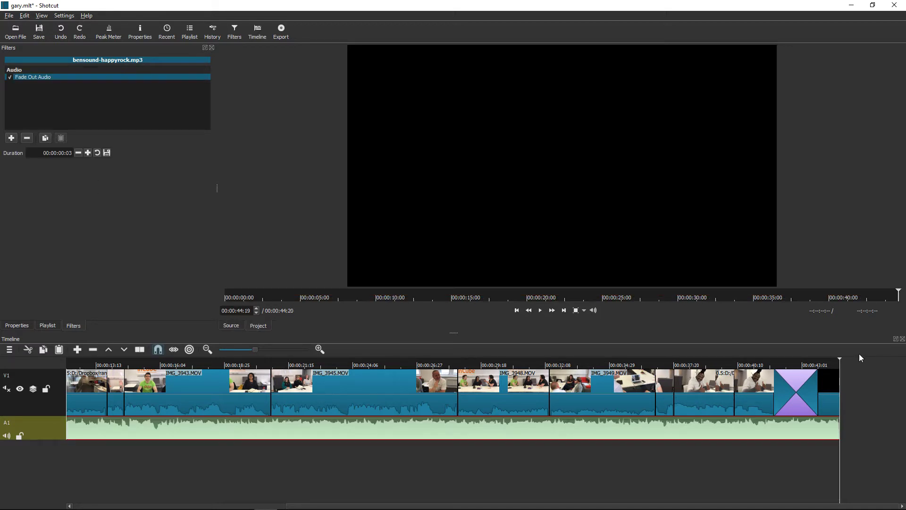
- Play the timeline from 00:00:38:10 to its end to check how the music finishes
{"action": "left_click_drag", "start_coordinate": [839, 363], "coordinate": [690, 371]}
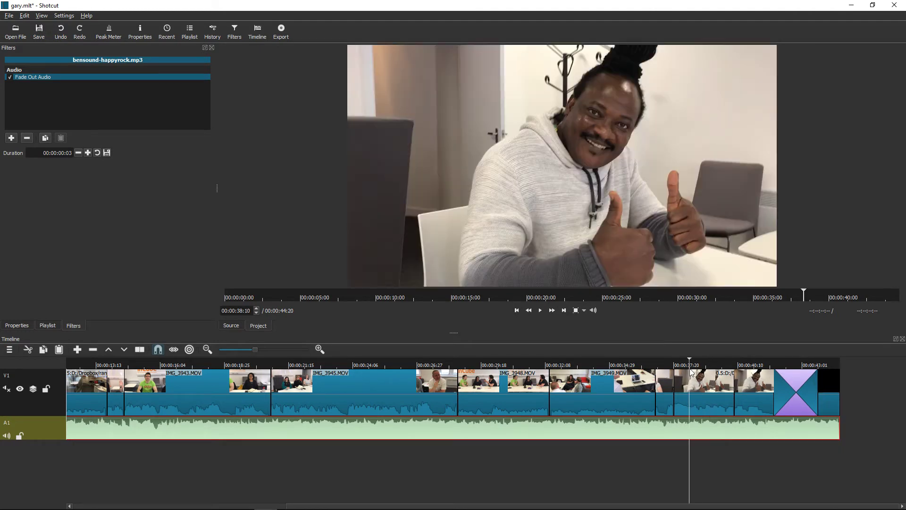
{"action": "left_click", "coordinate": [540, 311]}
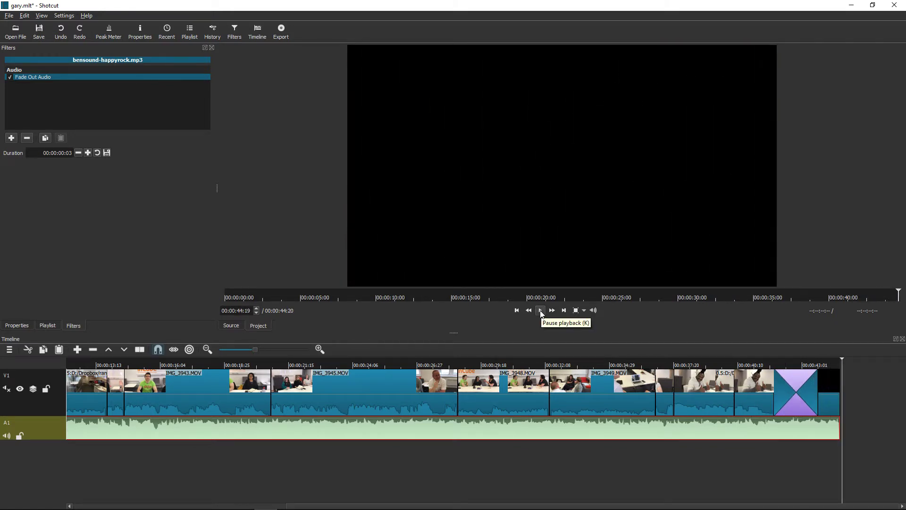
{"action": "left_click", "coordinate": [541, 312]}
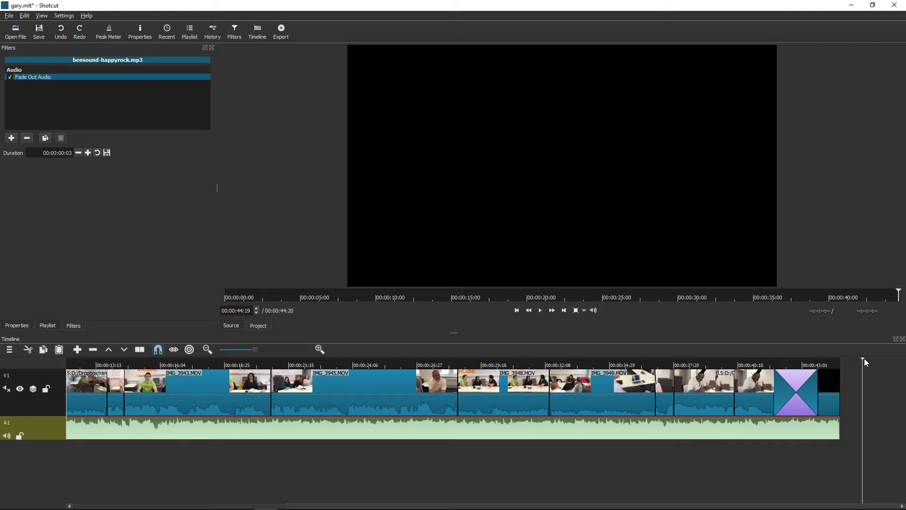
- Move the music clip on track A1 to the very start of the timeline at 00:00:00:00
{"action": "left_click_drag", "start_coordinate": [864, 363], "coordinate": [64, 364]}
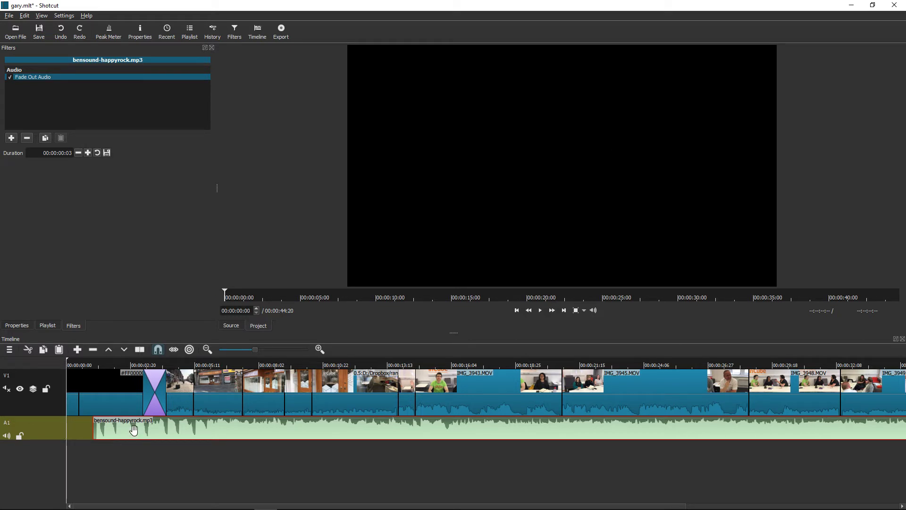
{"action": "left_click_drag", "start_coordinate": [133, 430], "coordinate": [99, 429]}
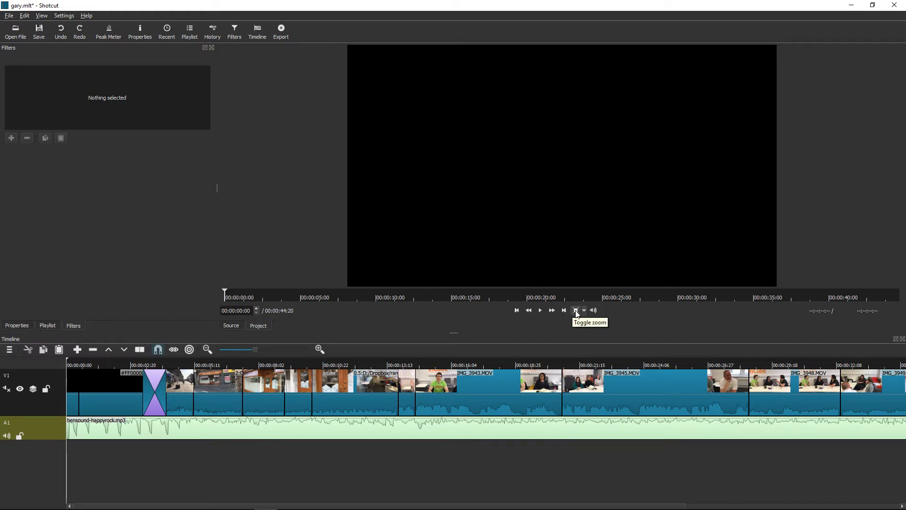
- Enlarge the preview area and play the whole project from the beginning to review the edit with its music
{"action": "left_click_drag", "start_coordinate": [455, 332], "coordinate": [461, 399]}
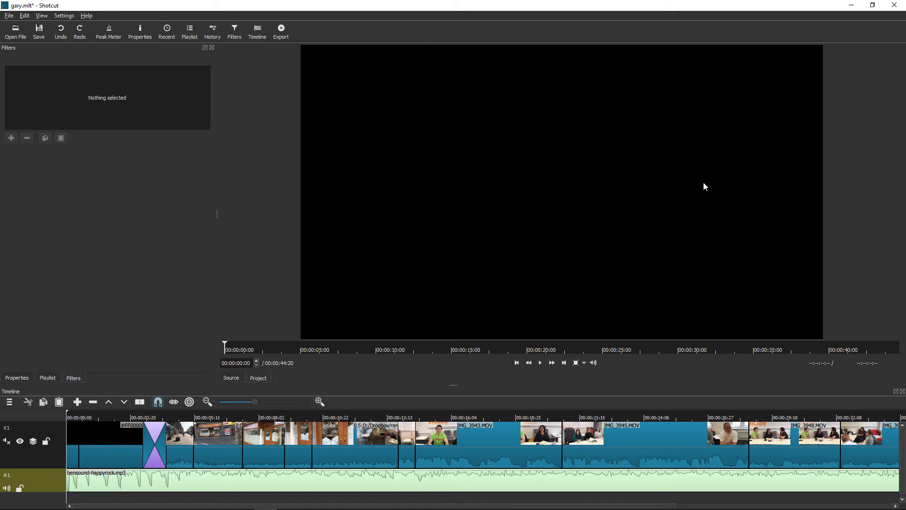
{"action": "left_click", "coordinate": [540, 364]}
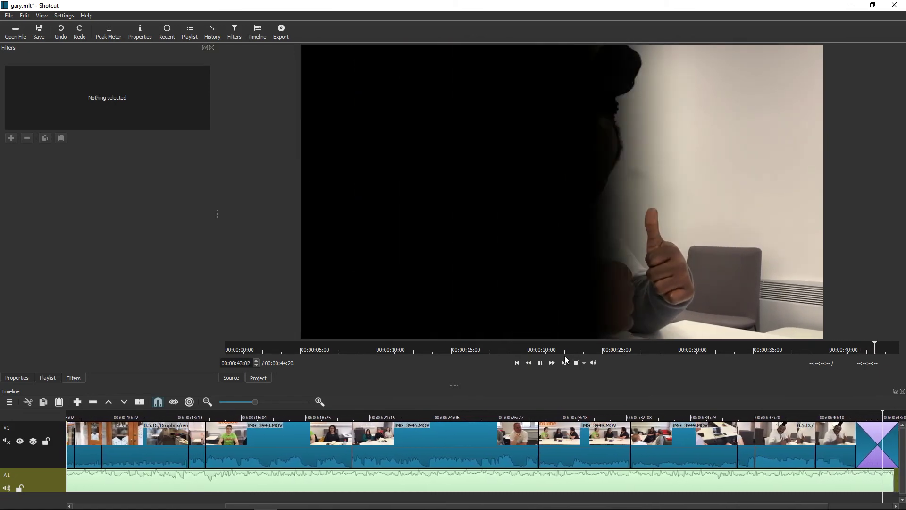
{"action": "left_click", "coordinate": [541, 364]}
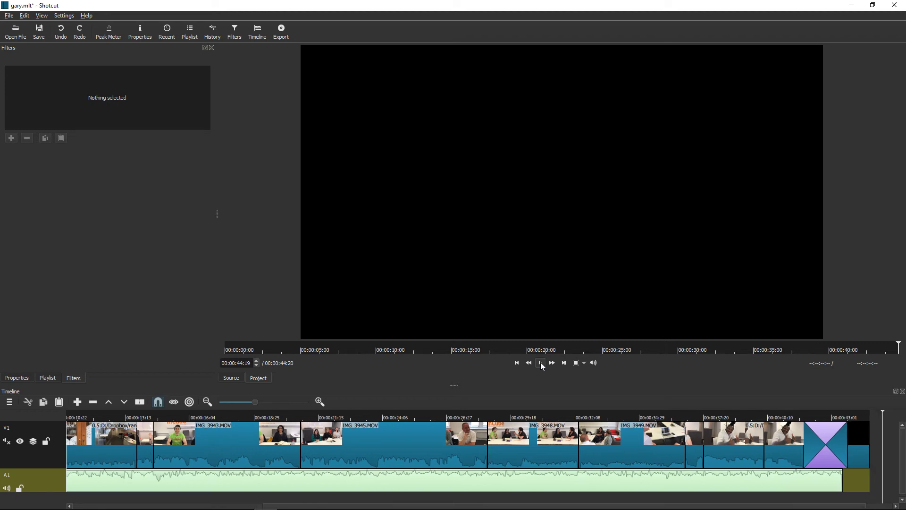